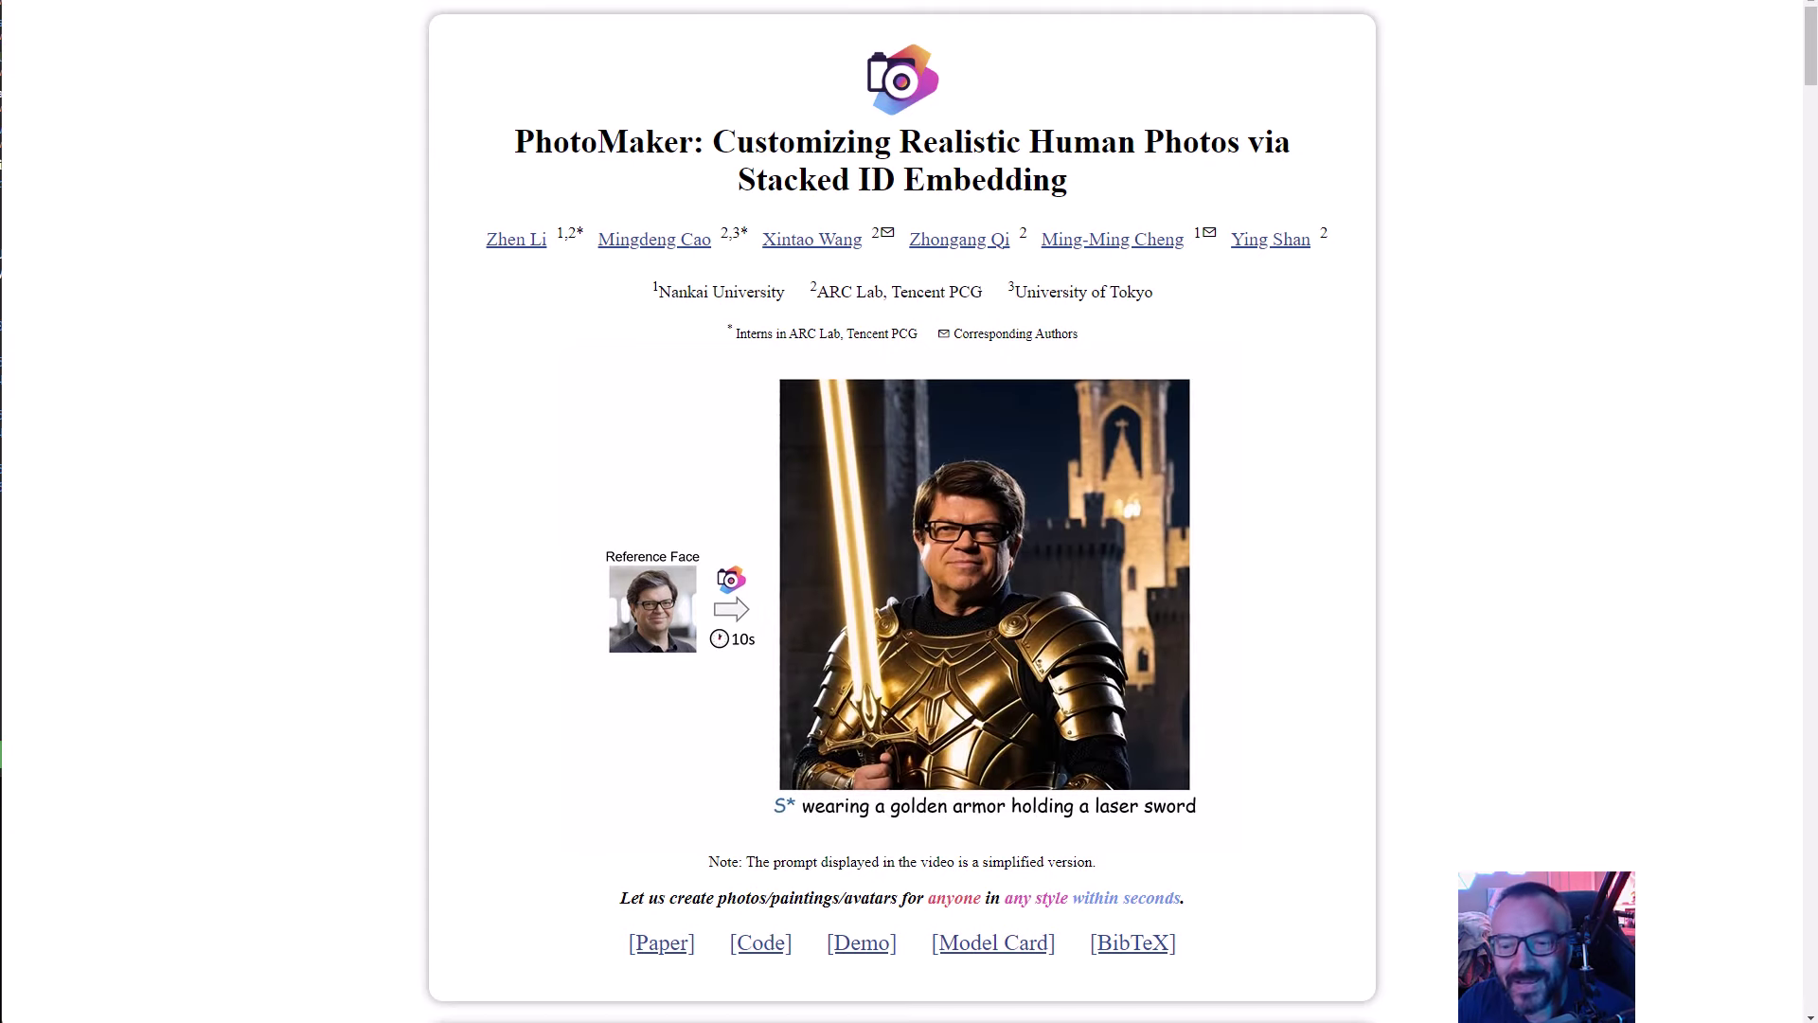
Scroll the PhotoMaker page past Latest Examples and Abstract to the stacked ID embedding diagram
scroll(1229, 531, "down", 2)
scroll(1245, 531, "up", 2)
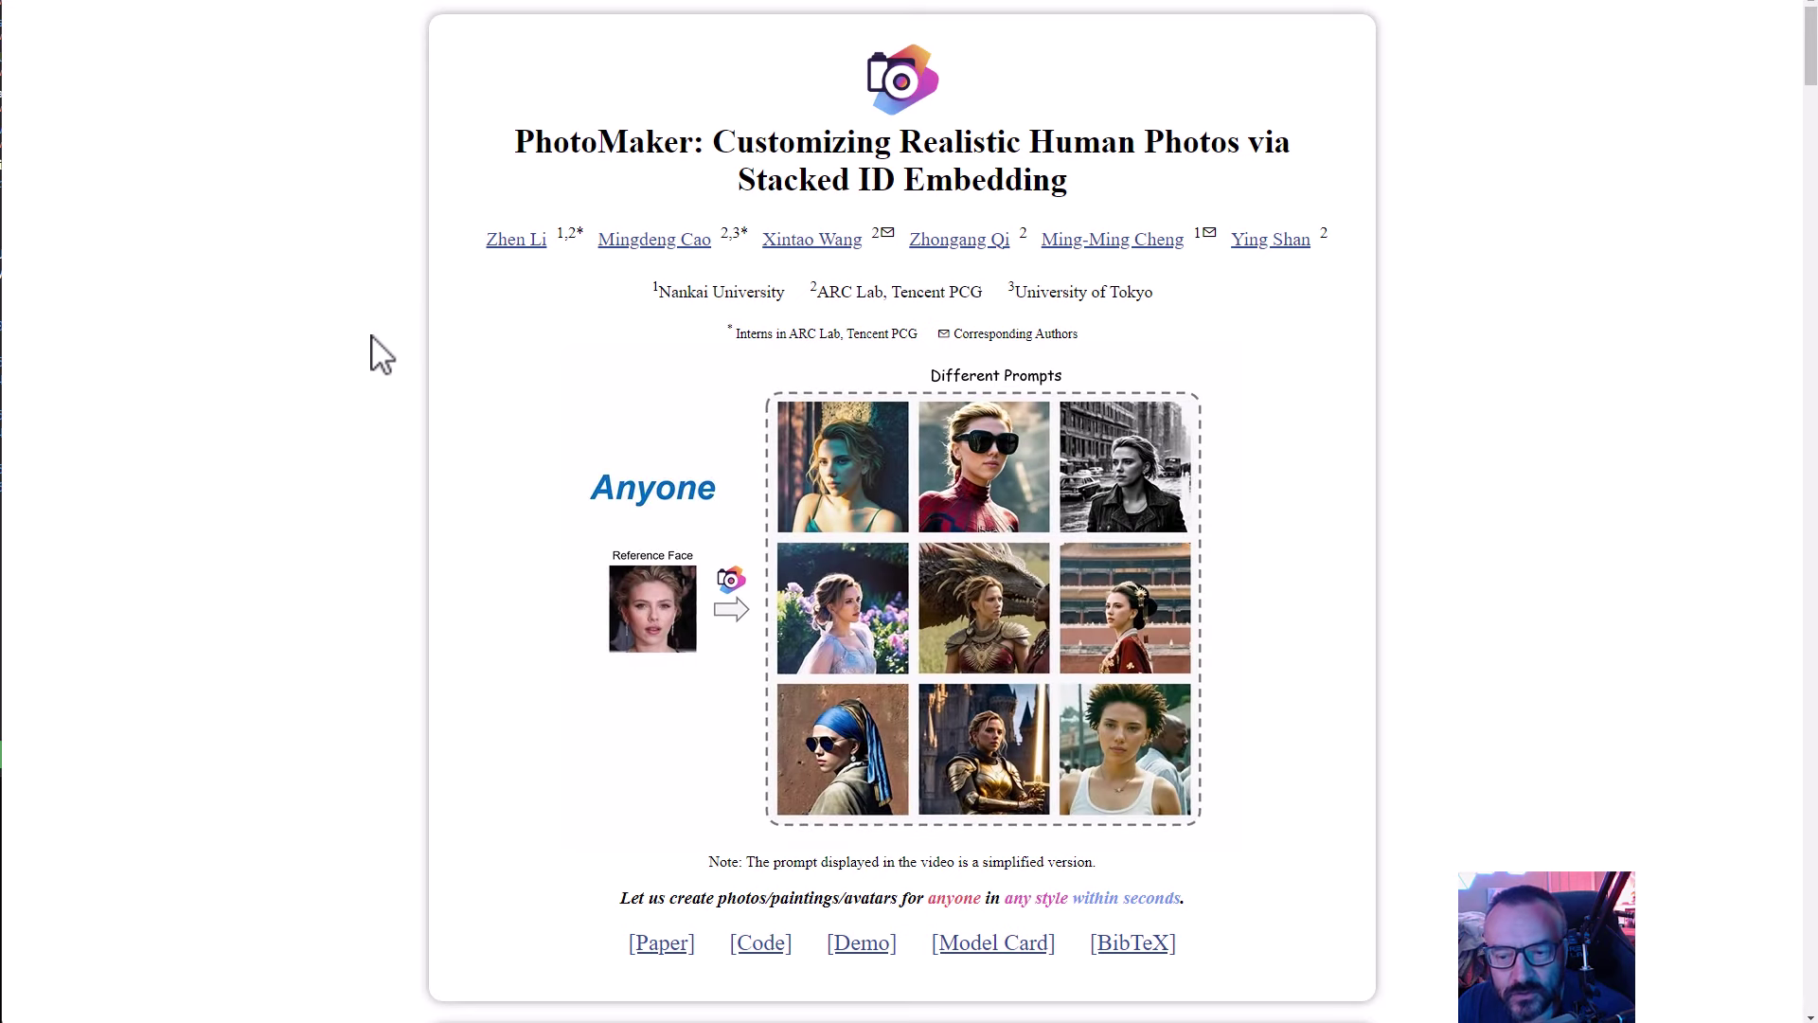
scroll(382, 355, "down", 6)
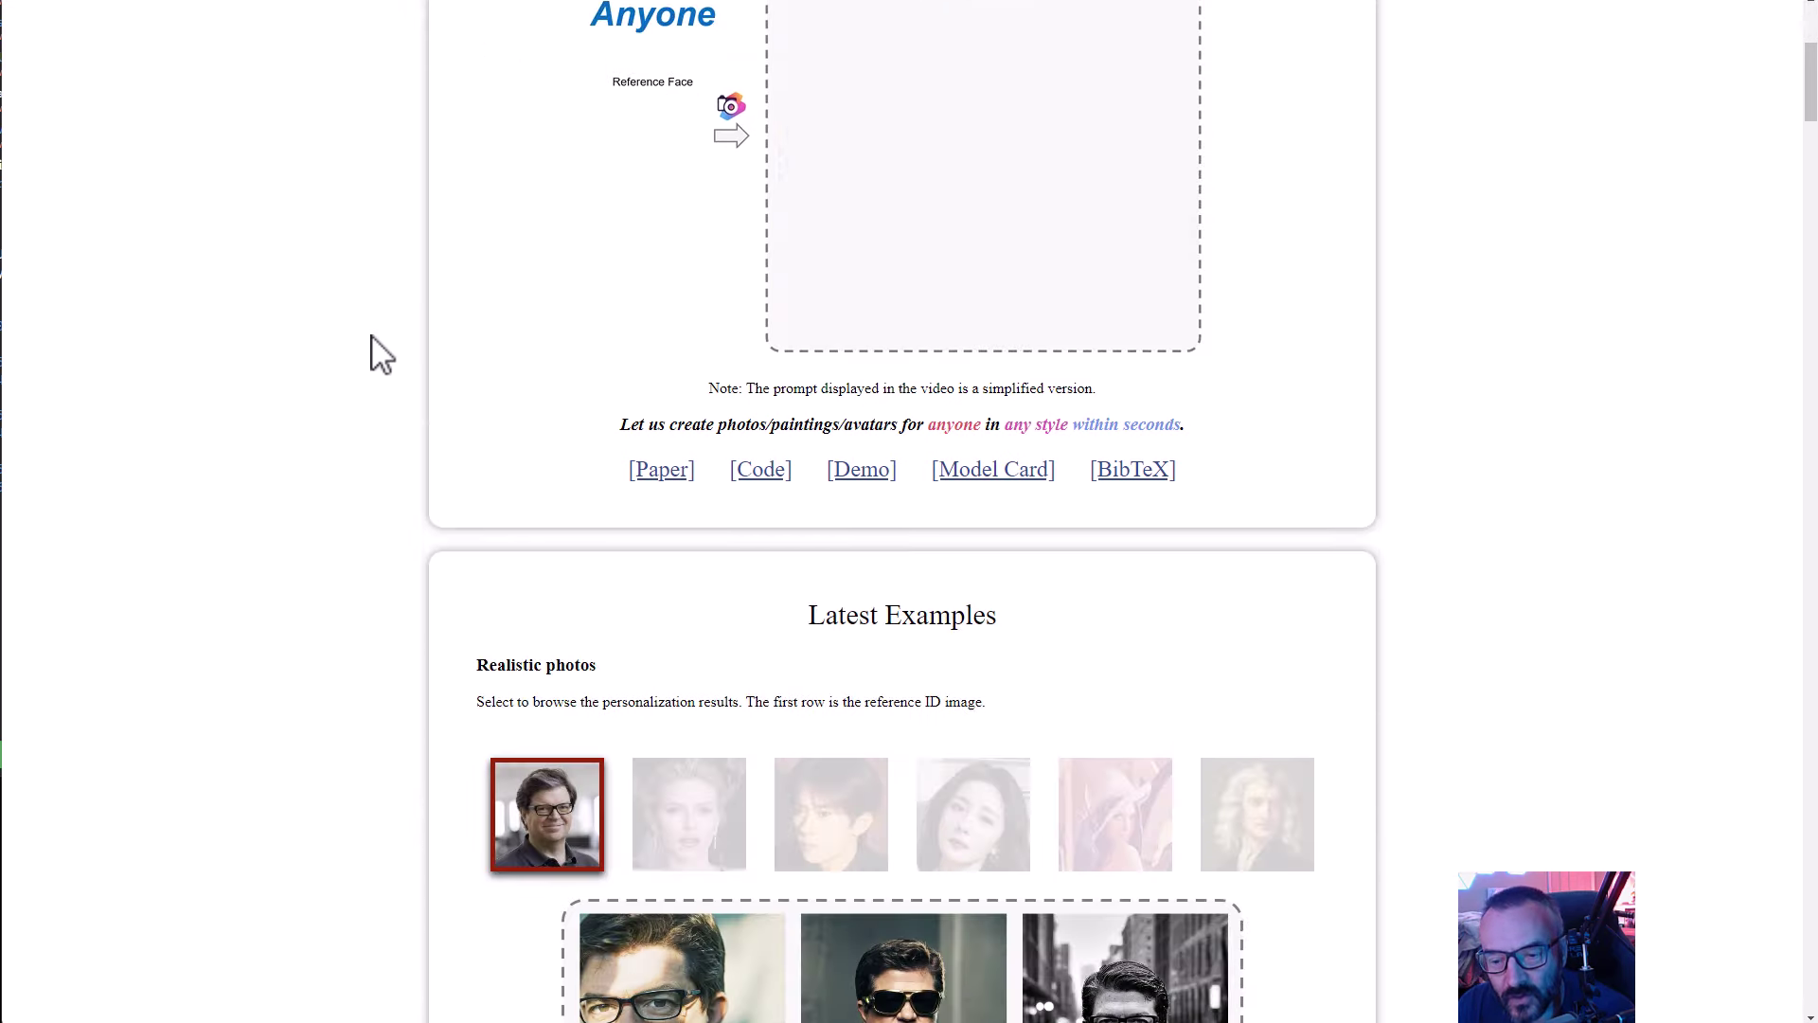
scroll(381, 355, "down", 4)
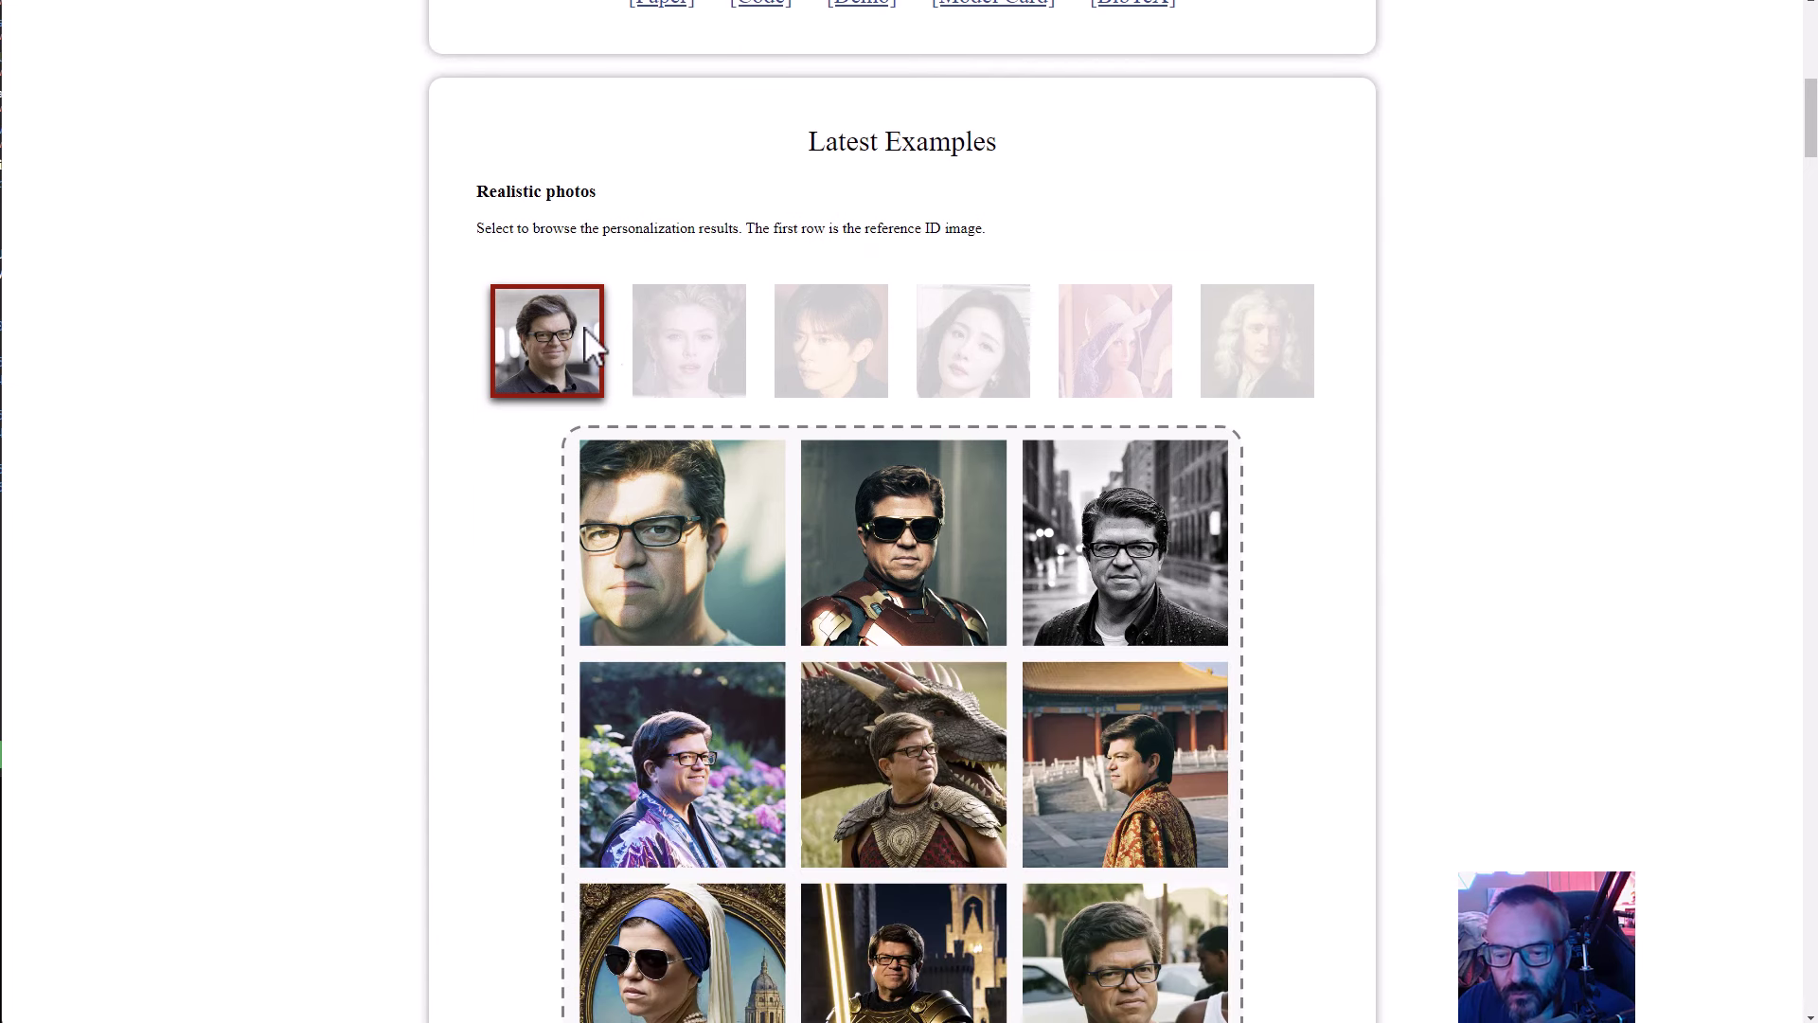
scroll(417, 460, "down", 2)
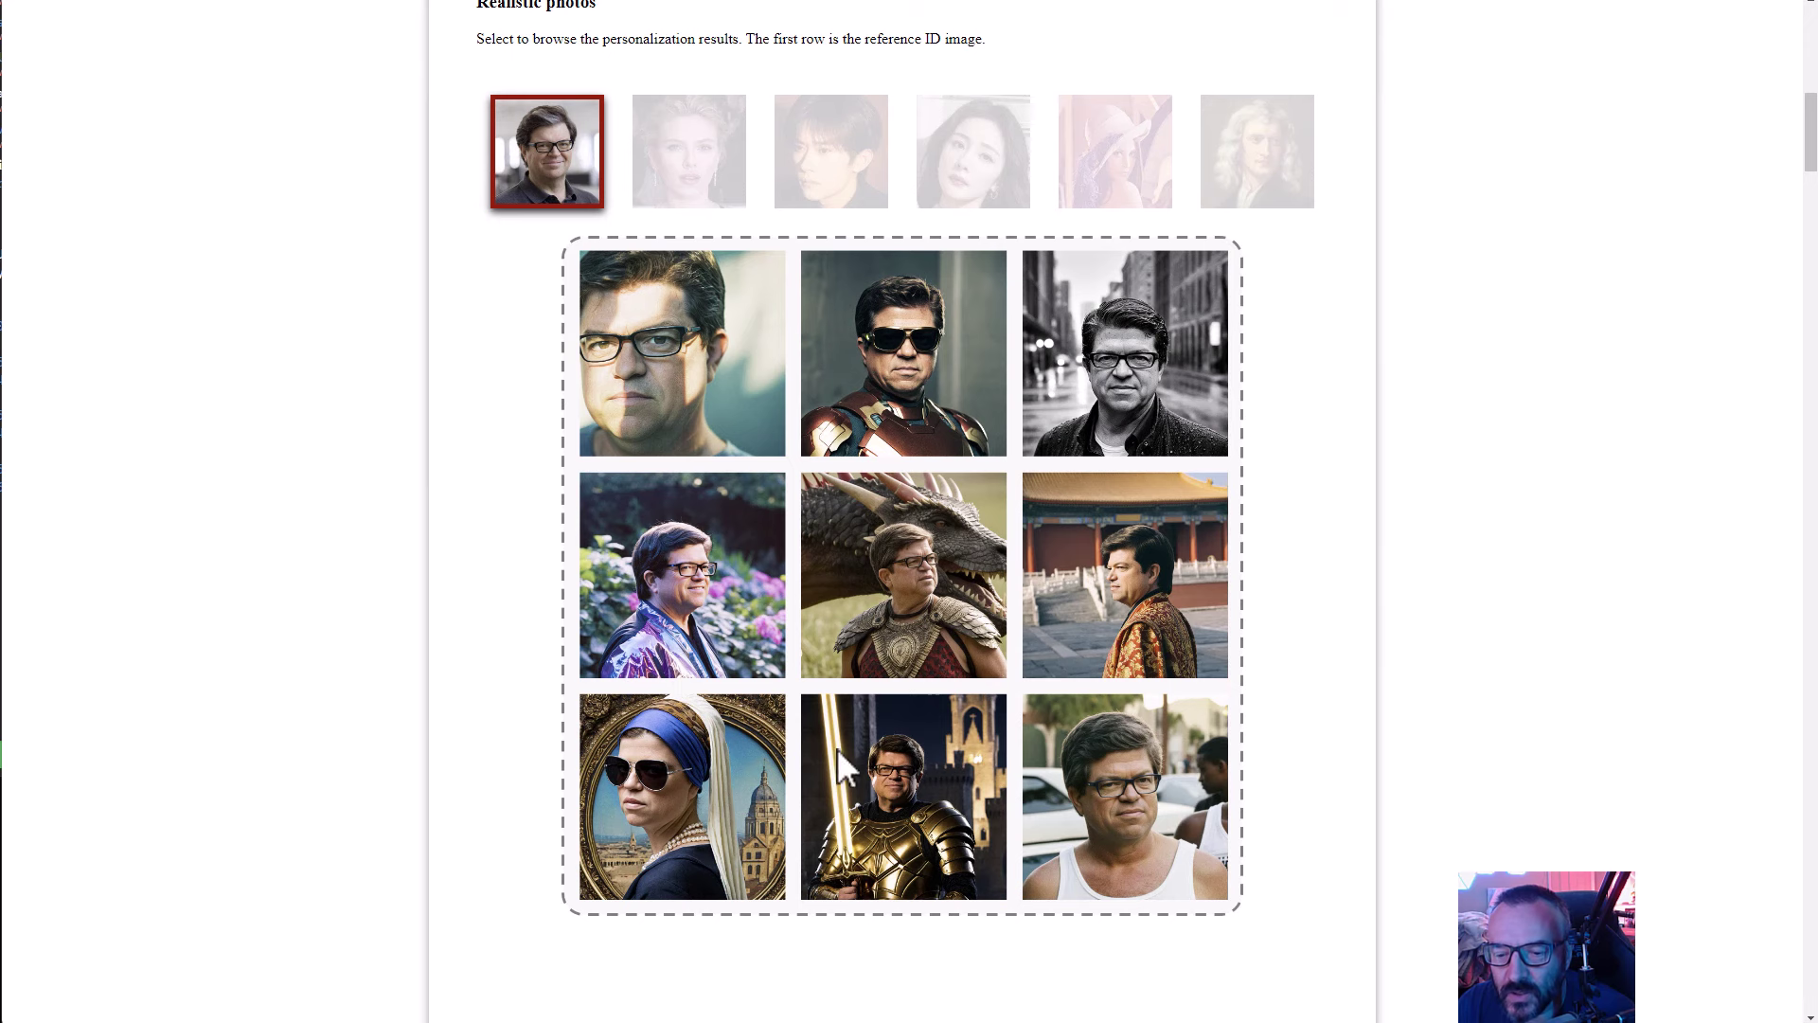
scroll(1492, 516, "down", 8)
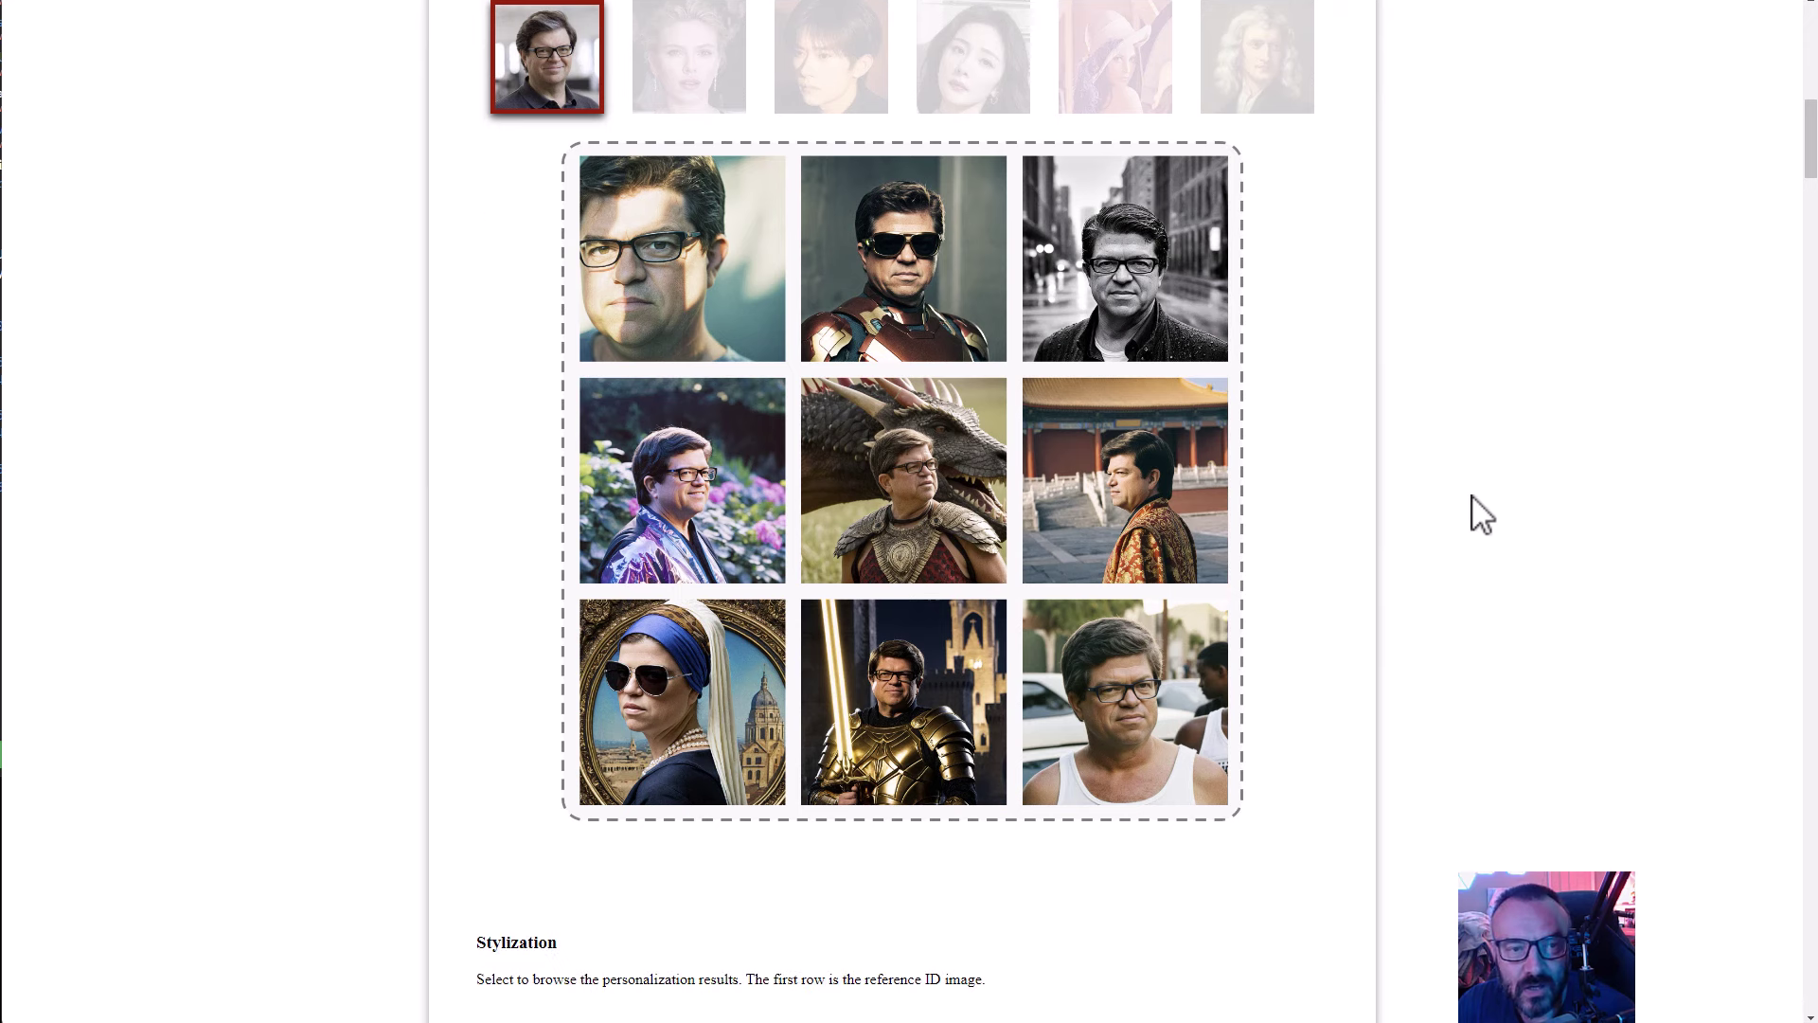
scroll(1482, 516, "down", 12)
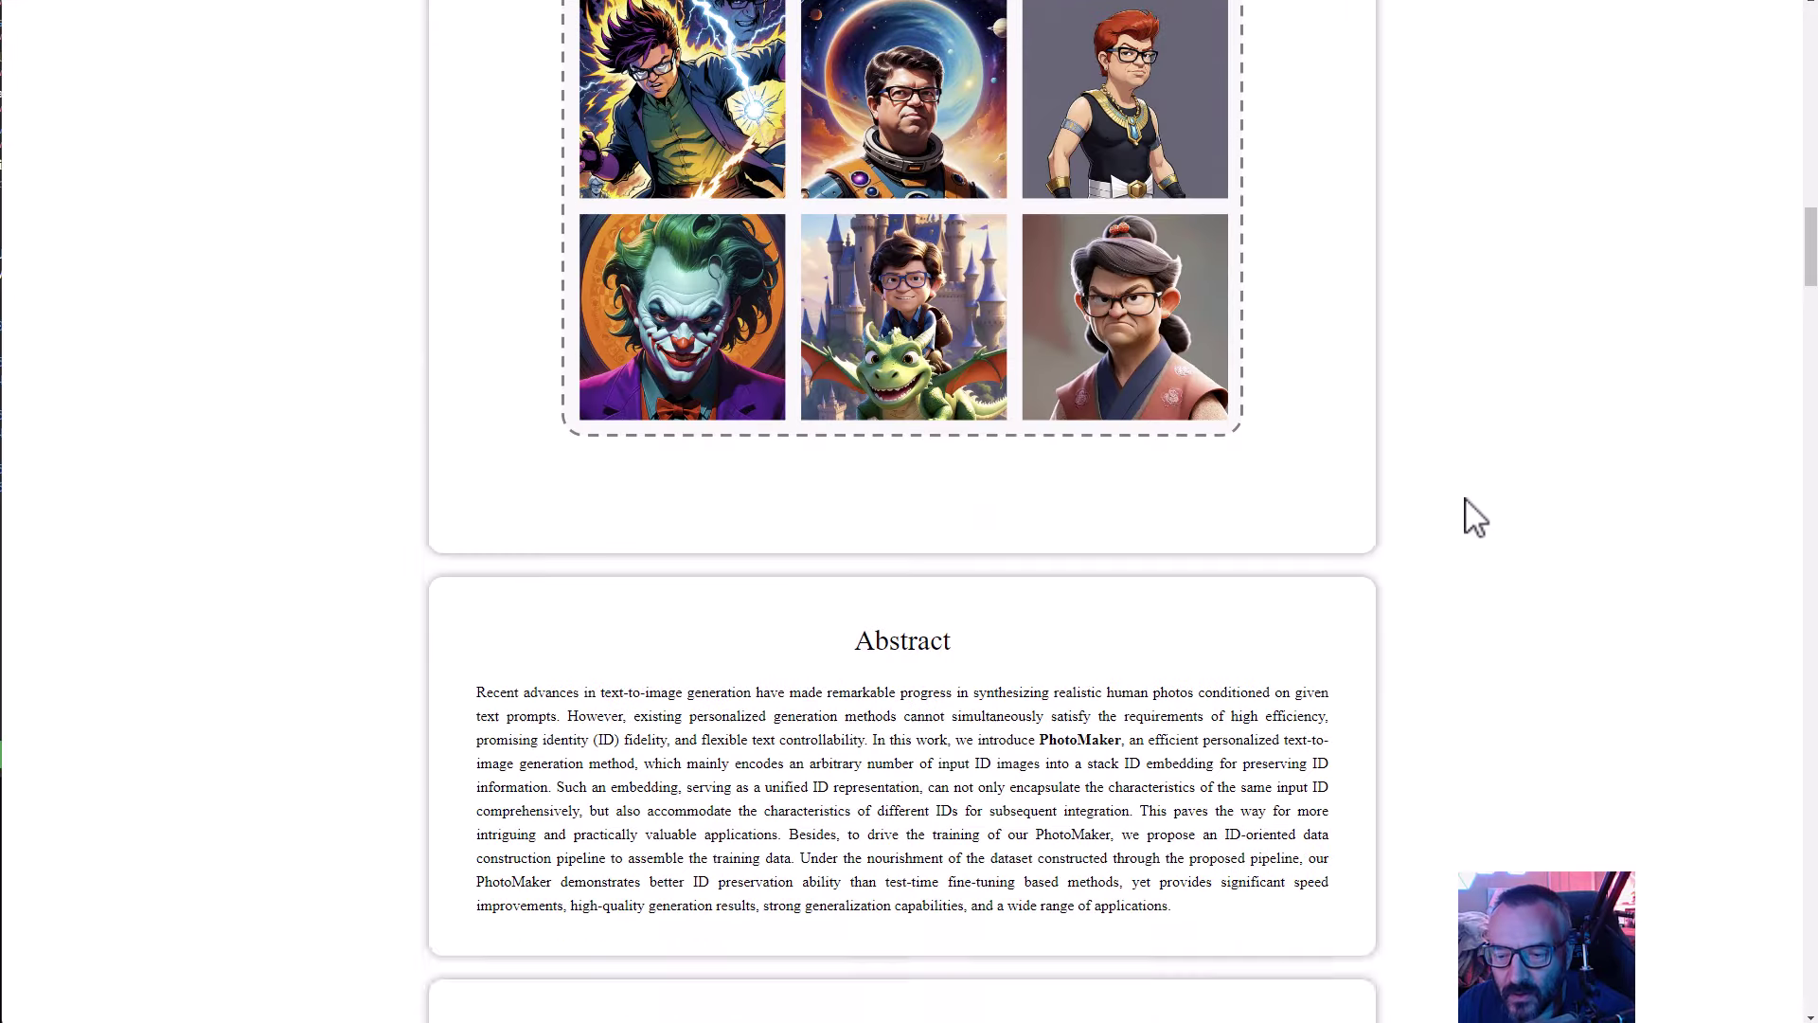
scroll(1475, 519, "down", 1)
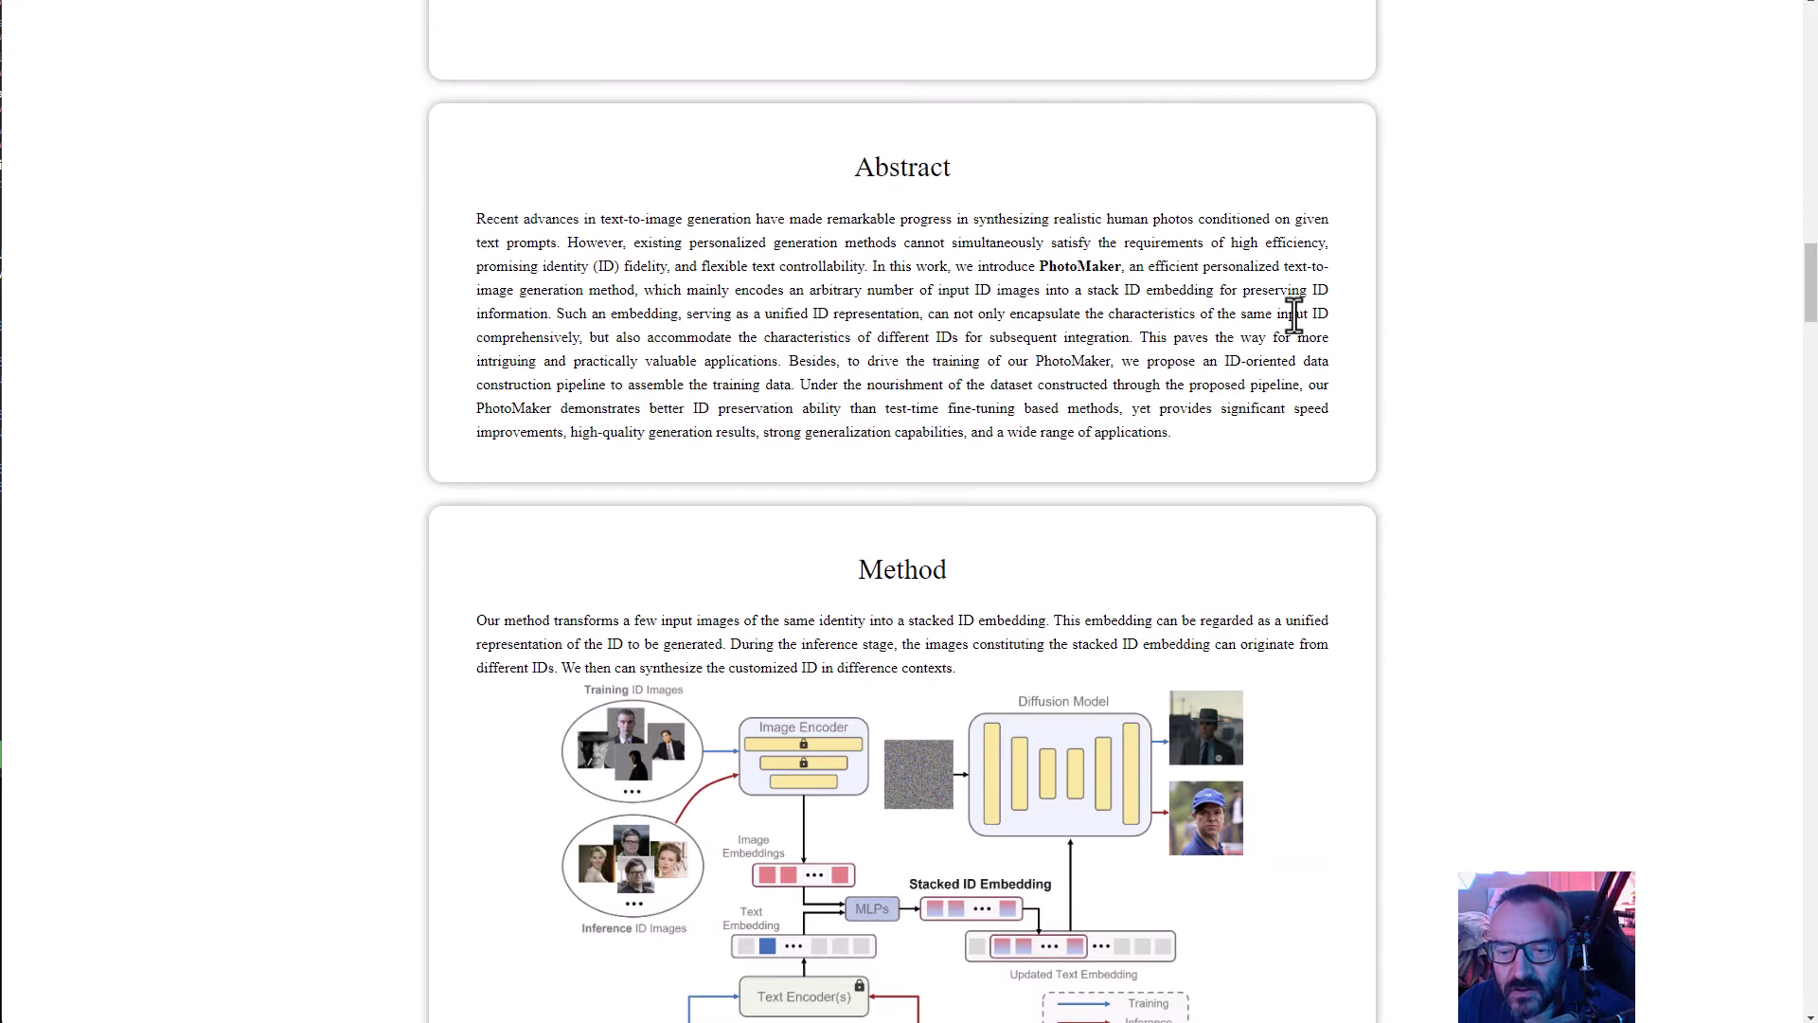
scroll(1287, 307, "down", 1)
scroll(1267, 313, "down", 2)
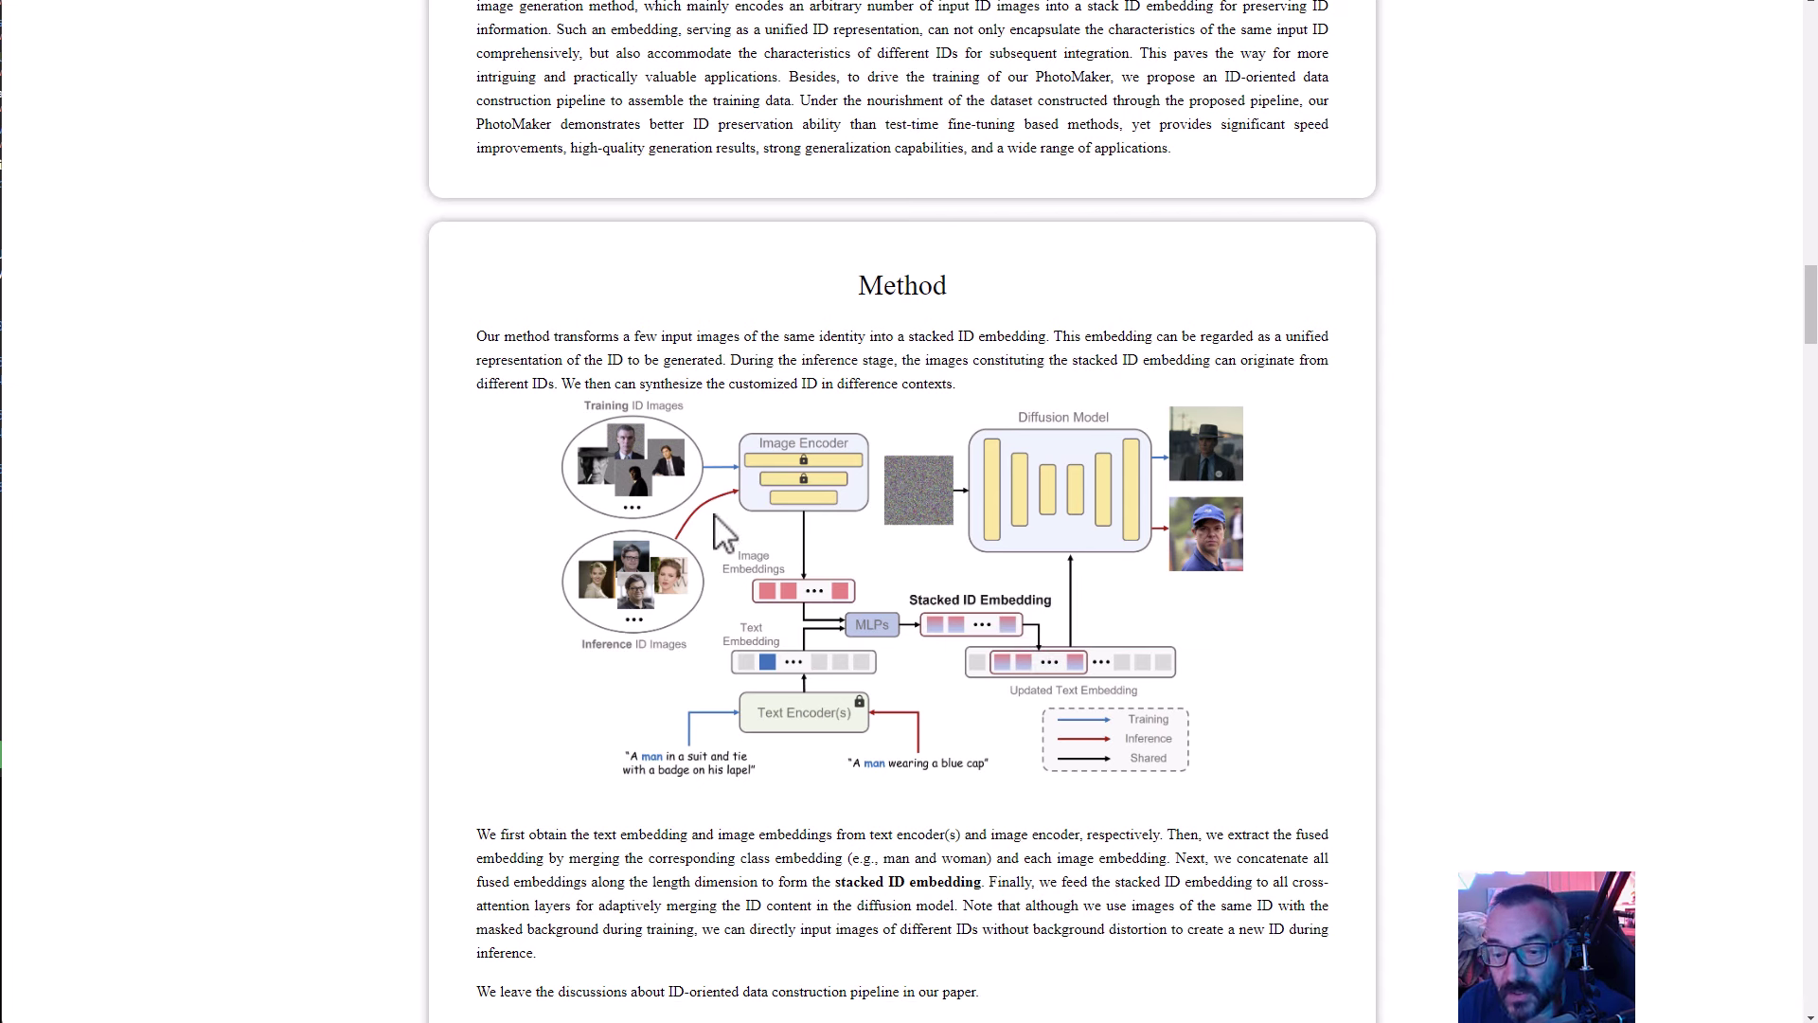
Scroll through Recontextualization, Stylization and Changing Age or Gender examples to the blended-face Identity Mixing examples
scroll(720, 530, "down", 1)
scroll(511, 569, "down", 2)
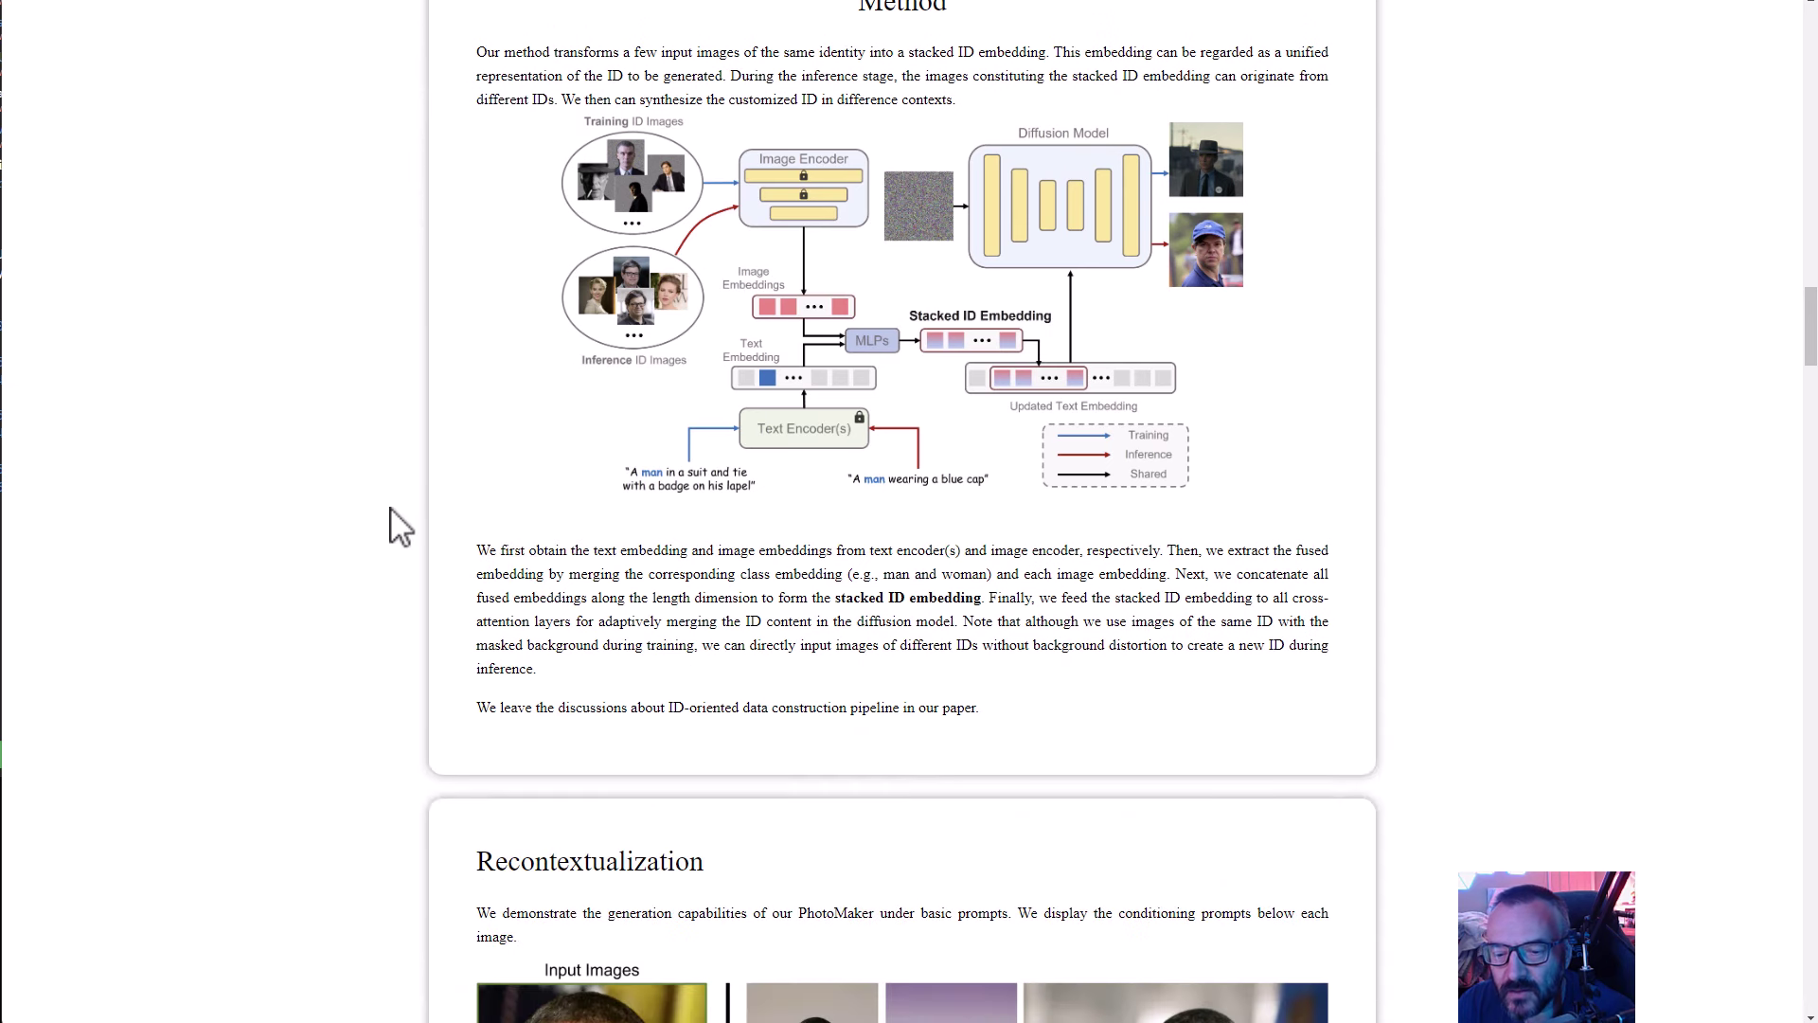
scroll(397, 525, "down", 7)
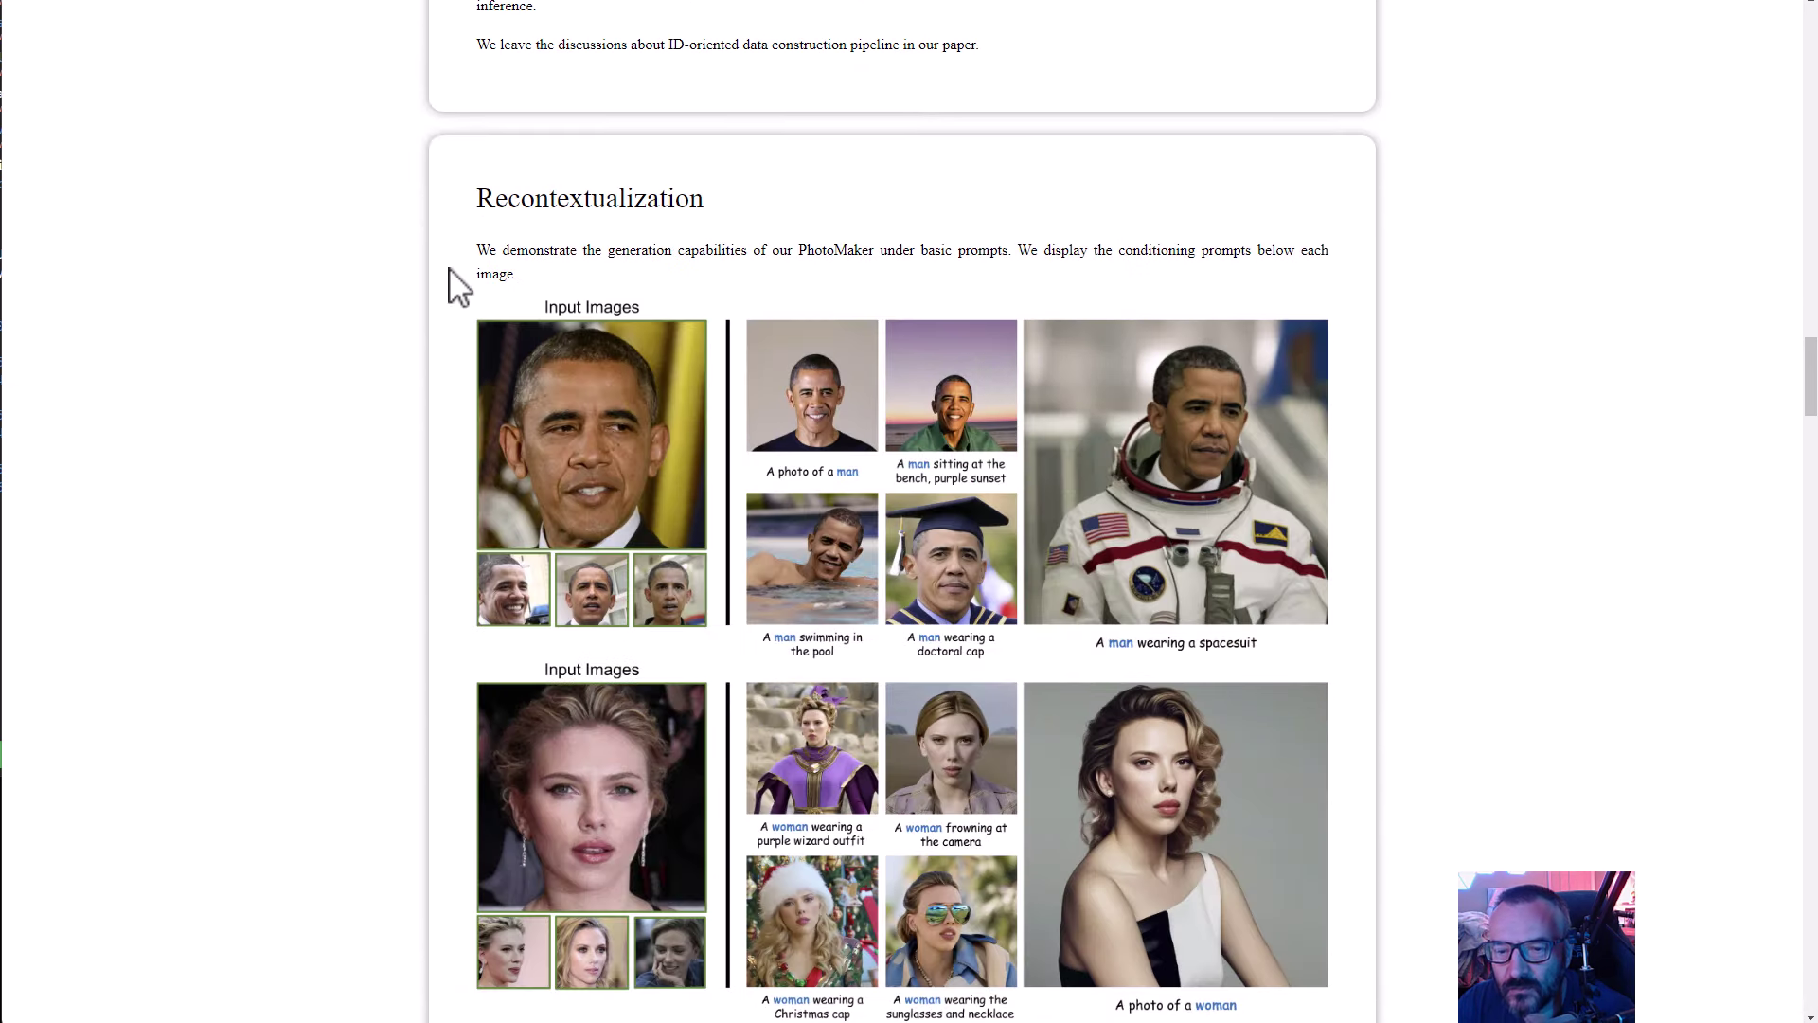
scroll(1509, 524, "down", 4)
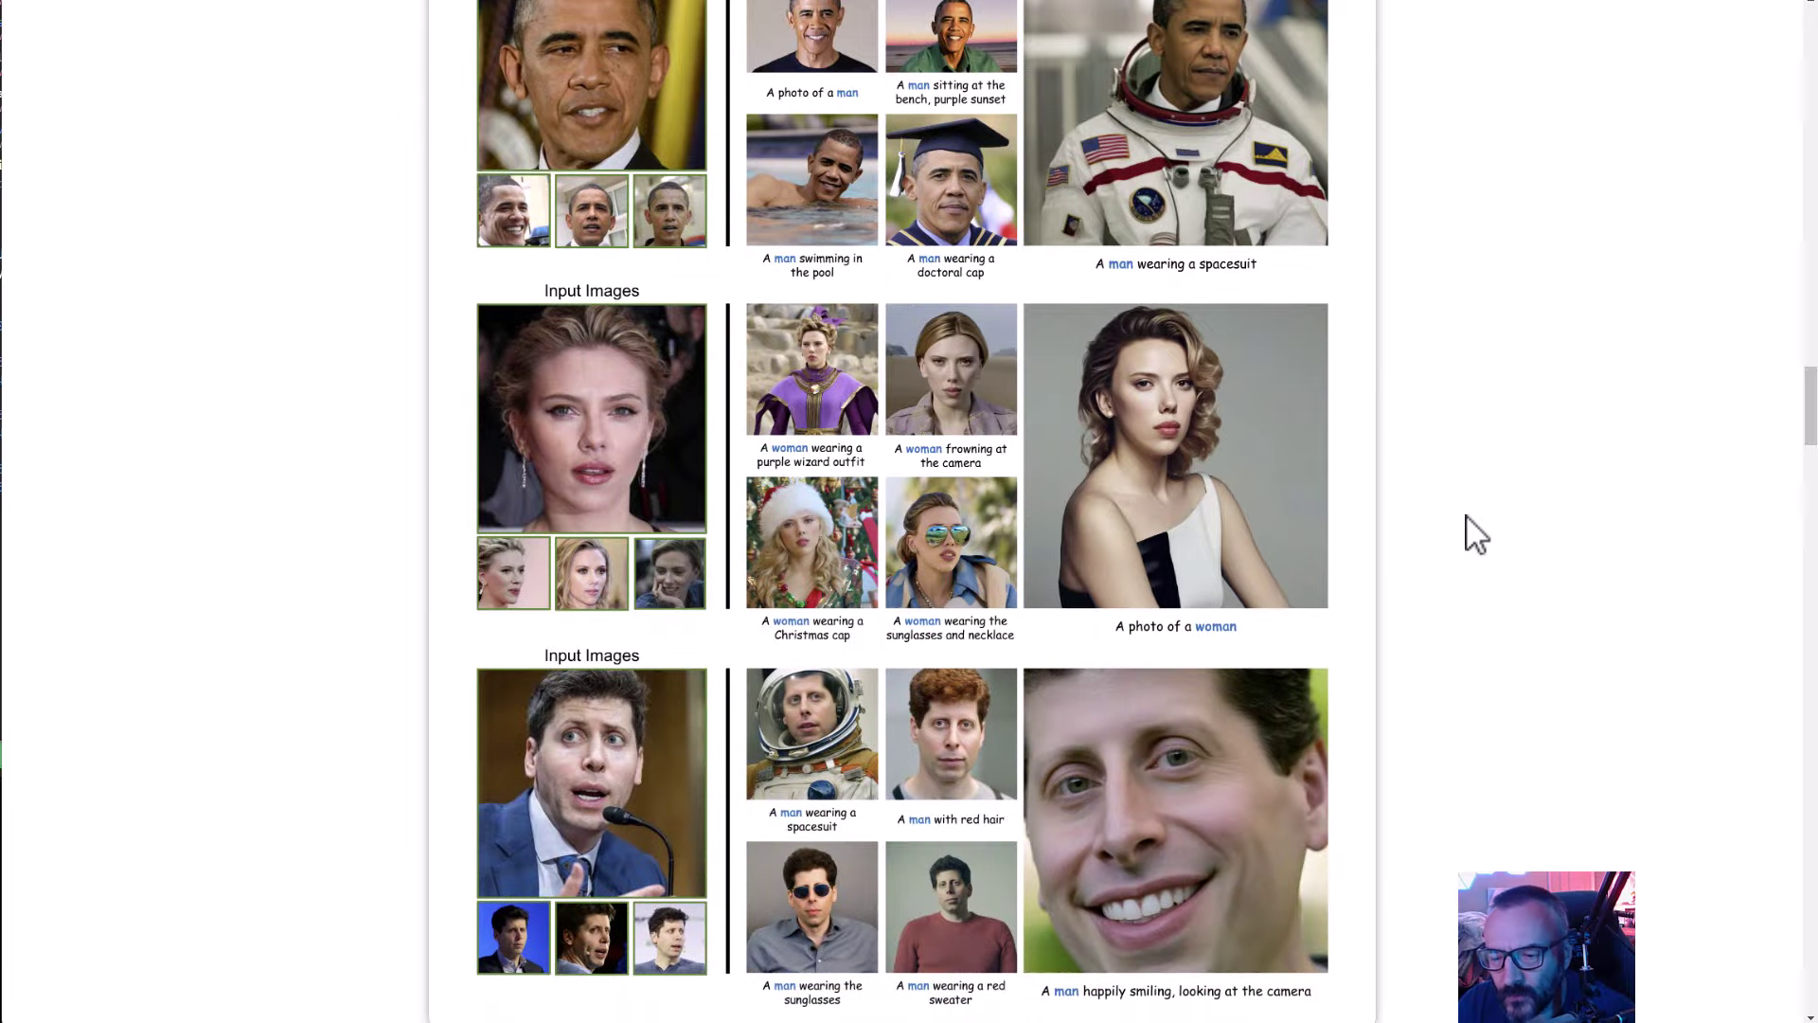
scroll(1421, 497, "down", 3)
scroll(847, 624, "down", 5)
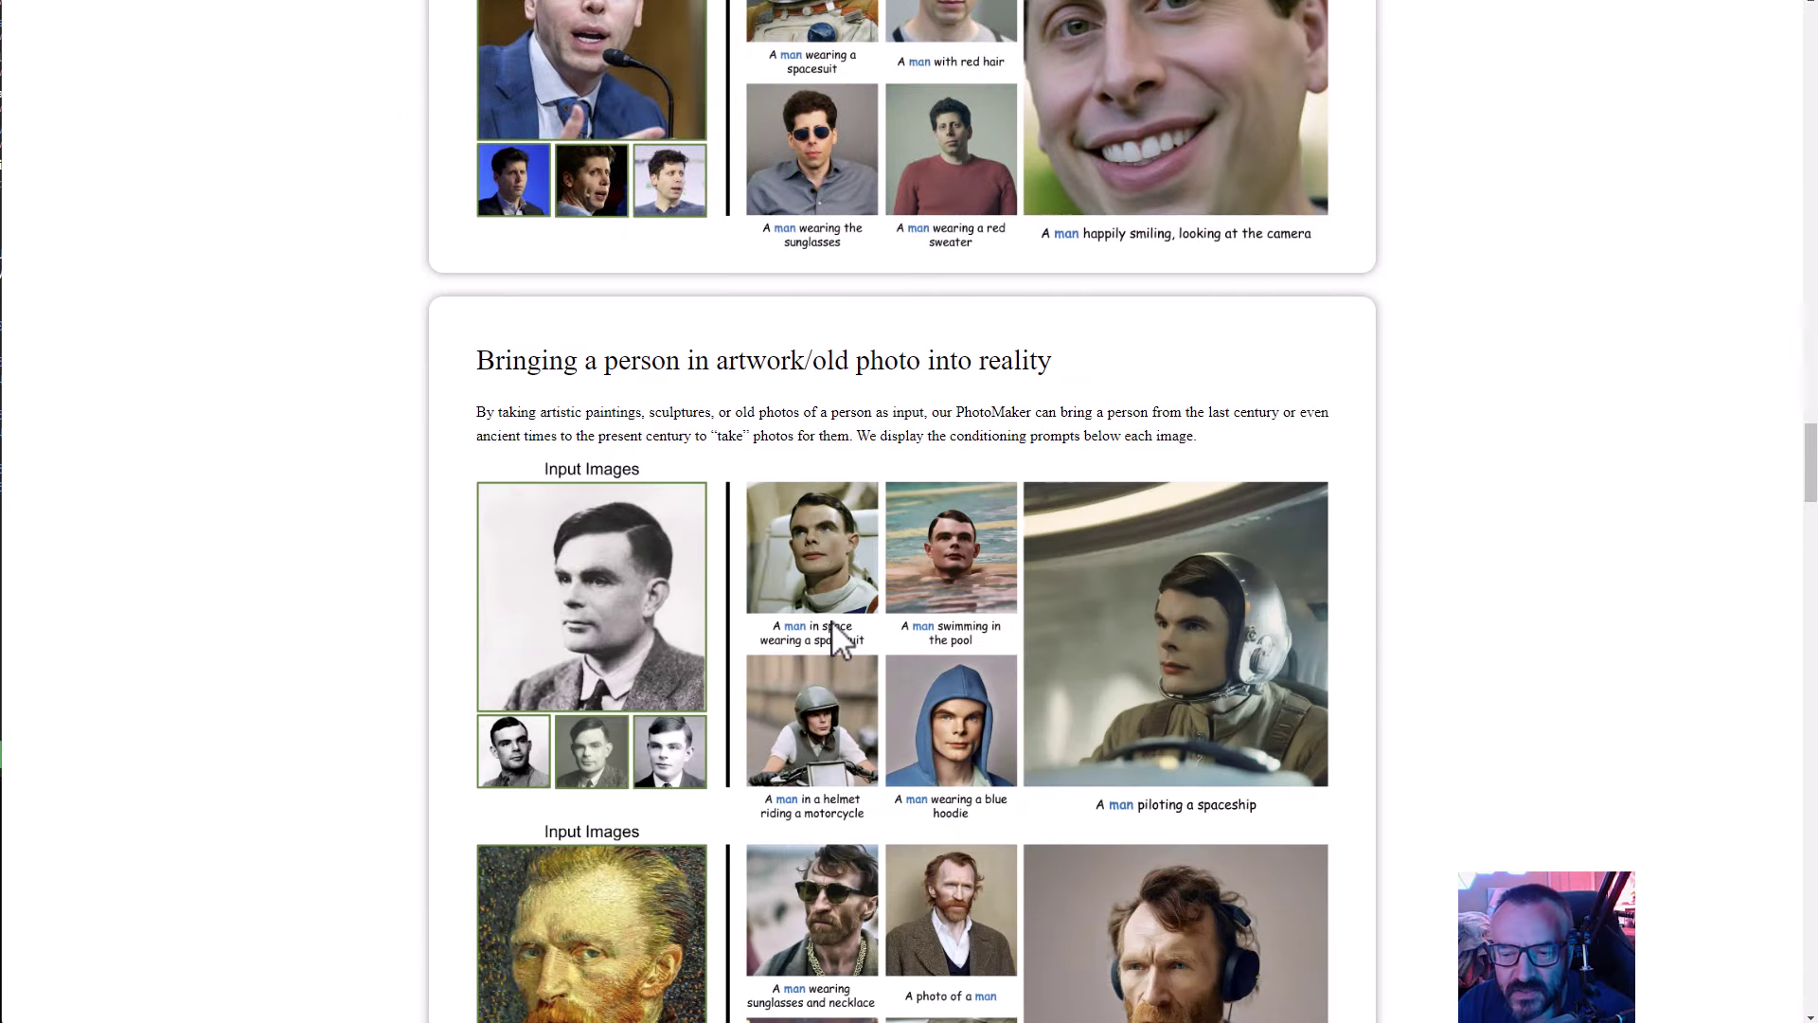
scroll(832, 621, "down", 8)
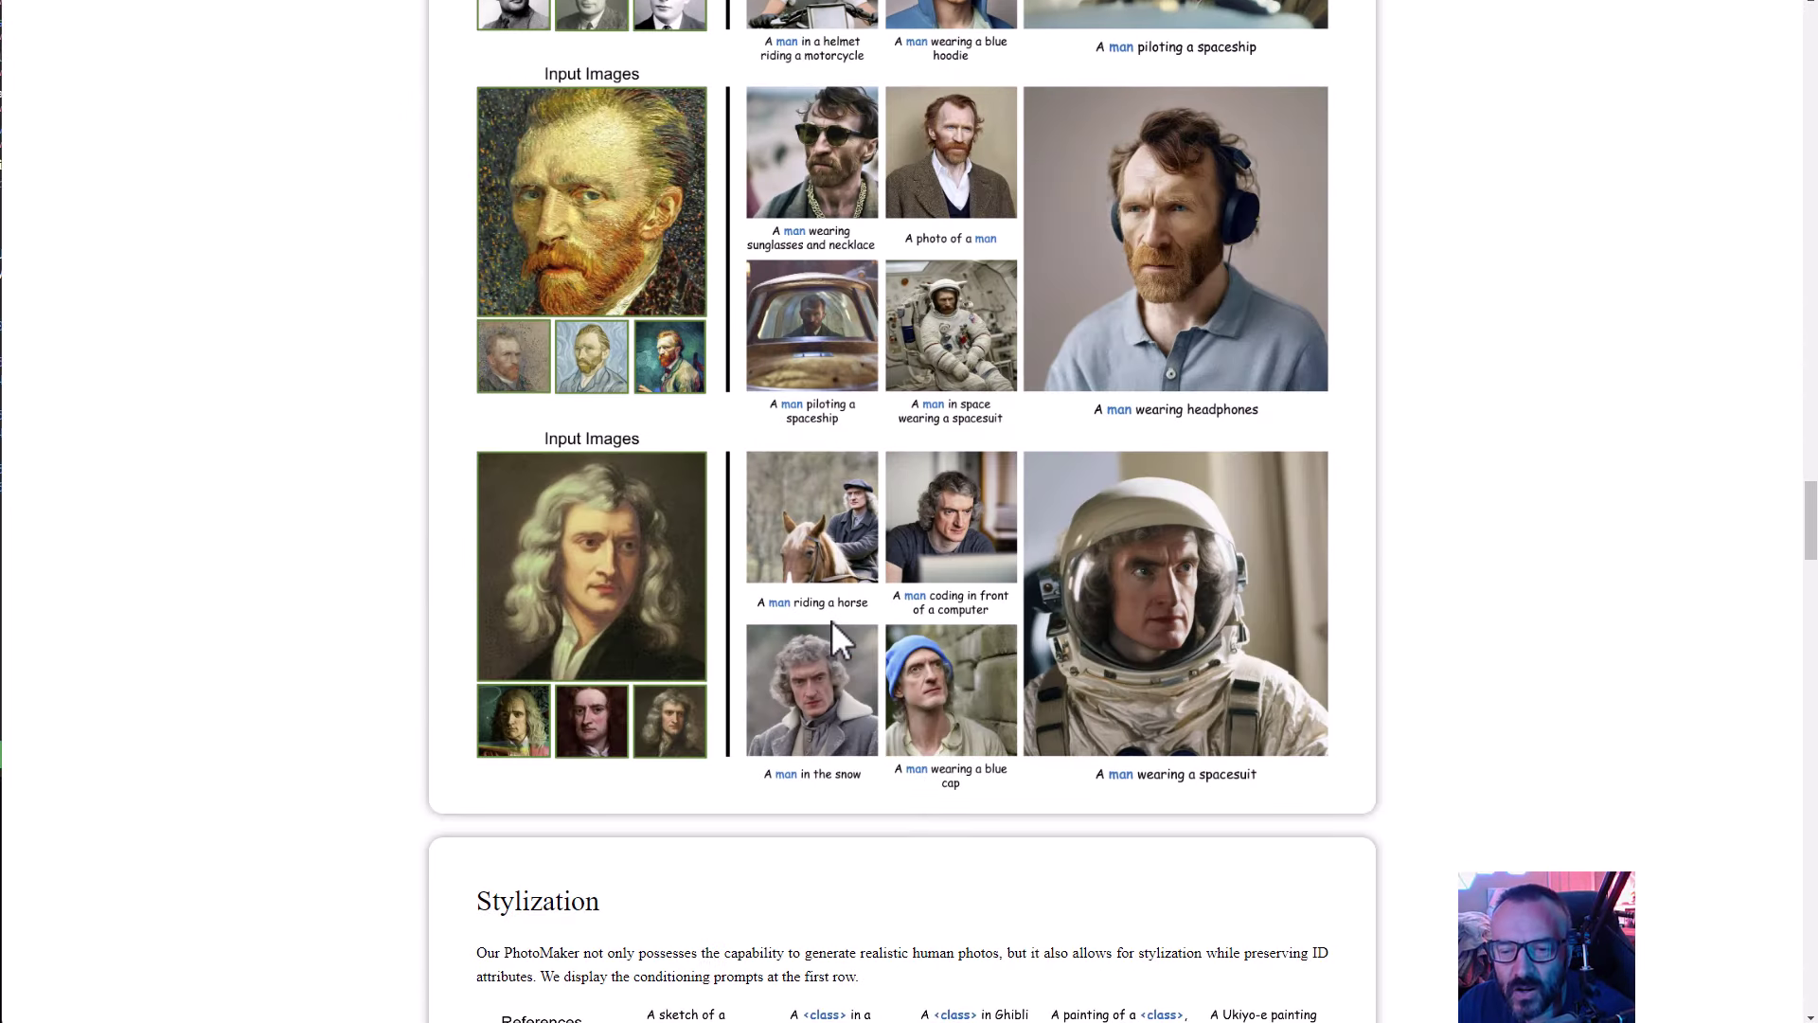
scroll(831, 622, "down", 8)
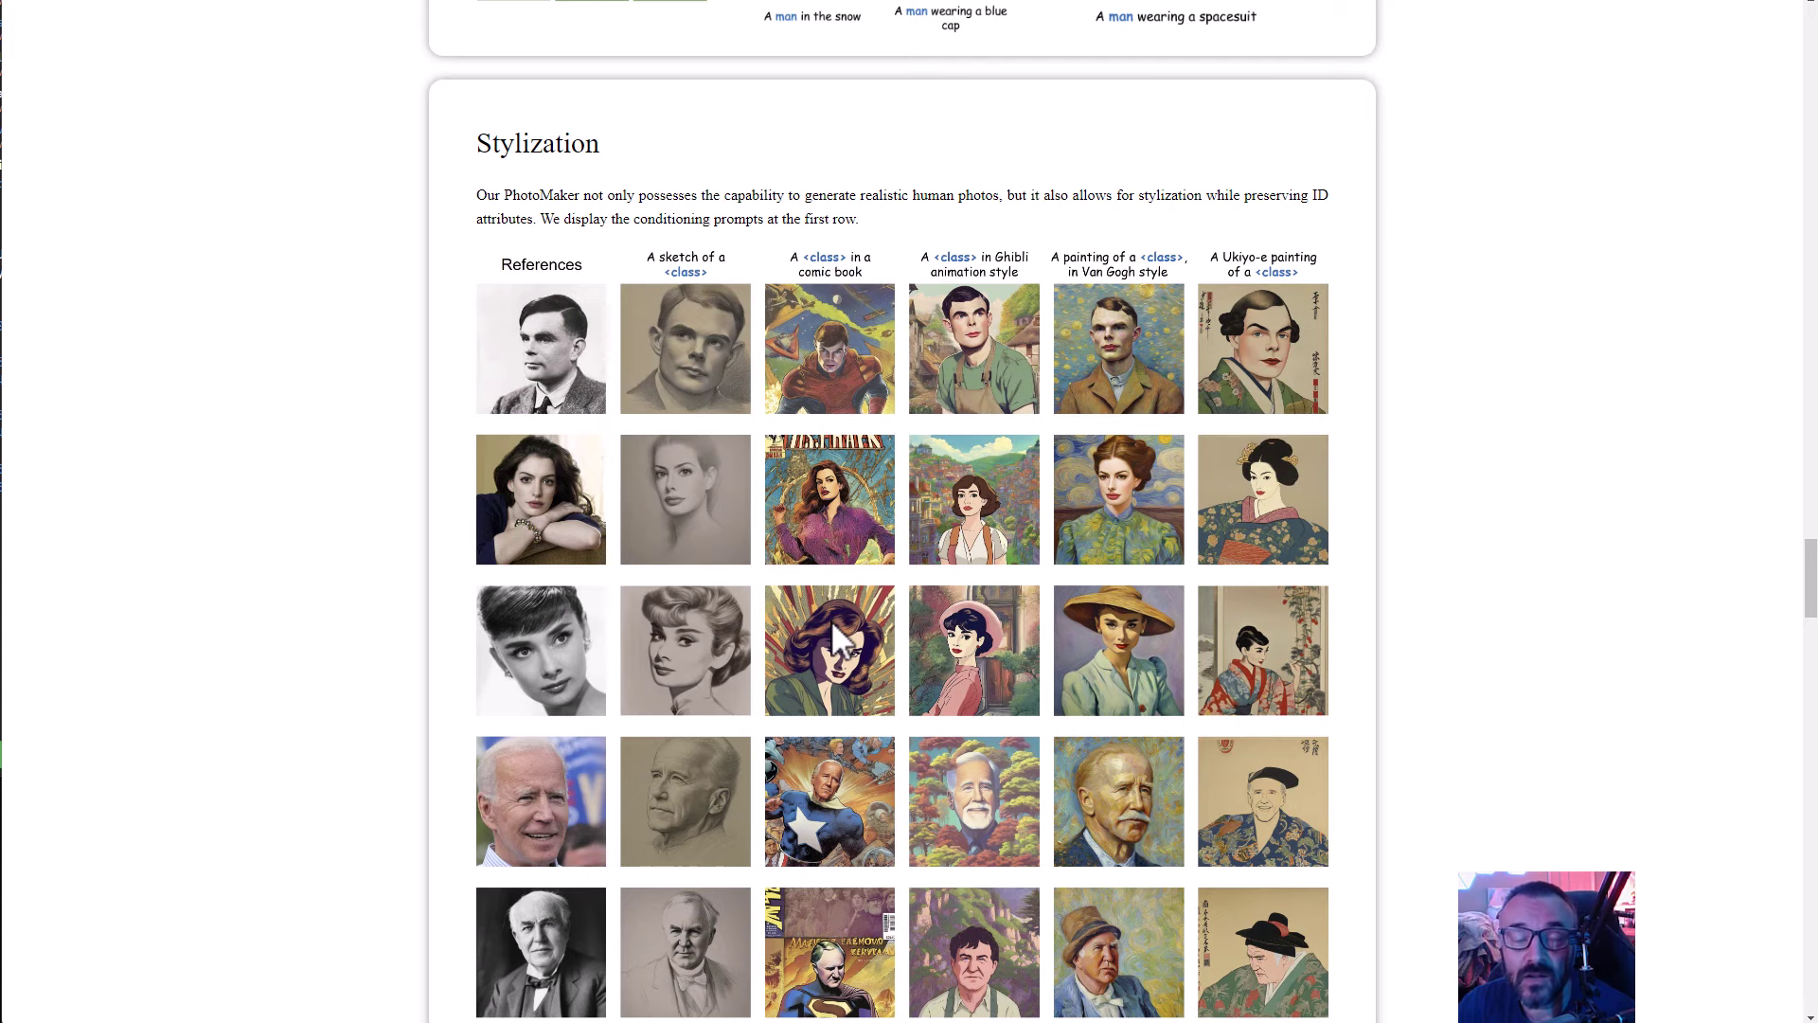
scroll(843, 633, "down", 3)
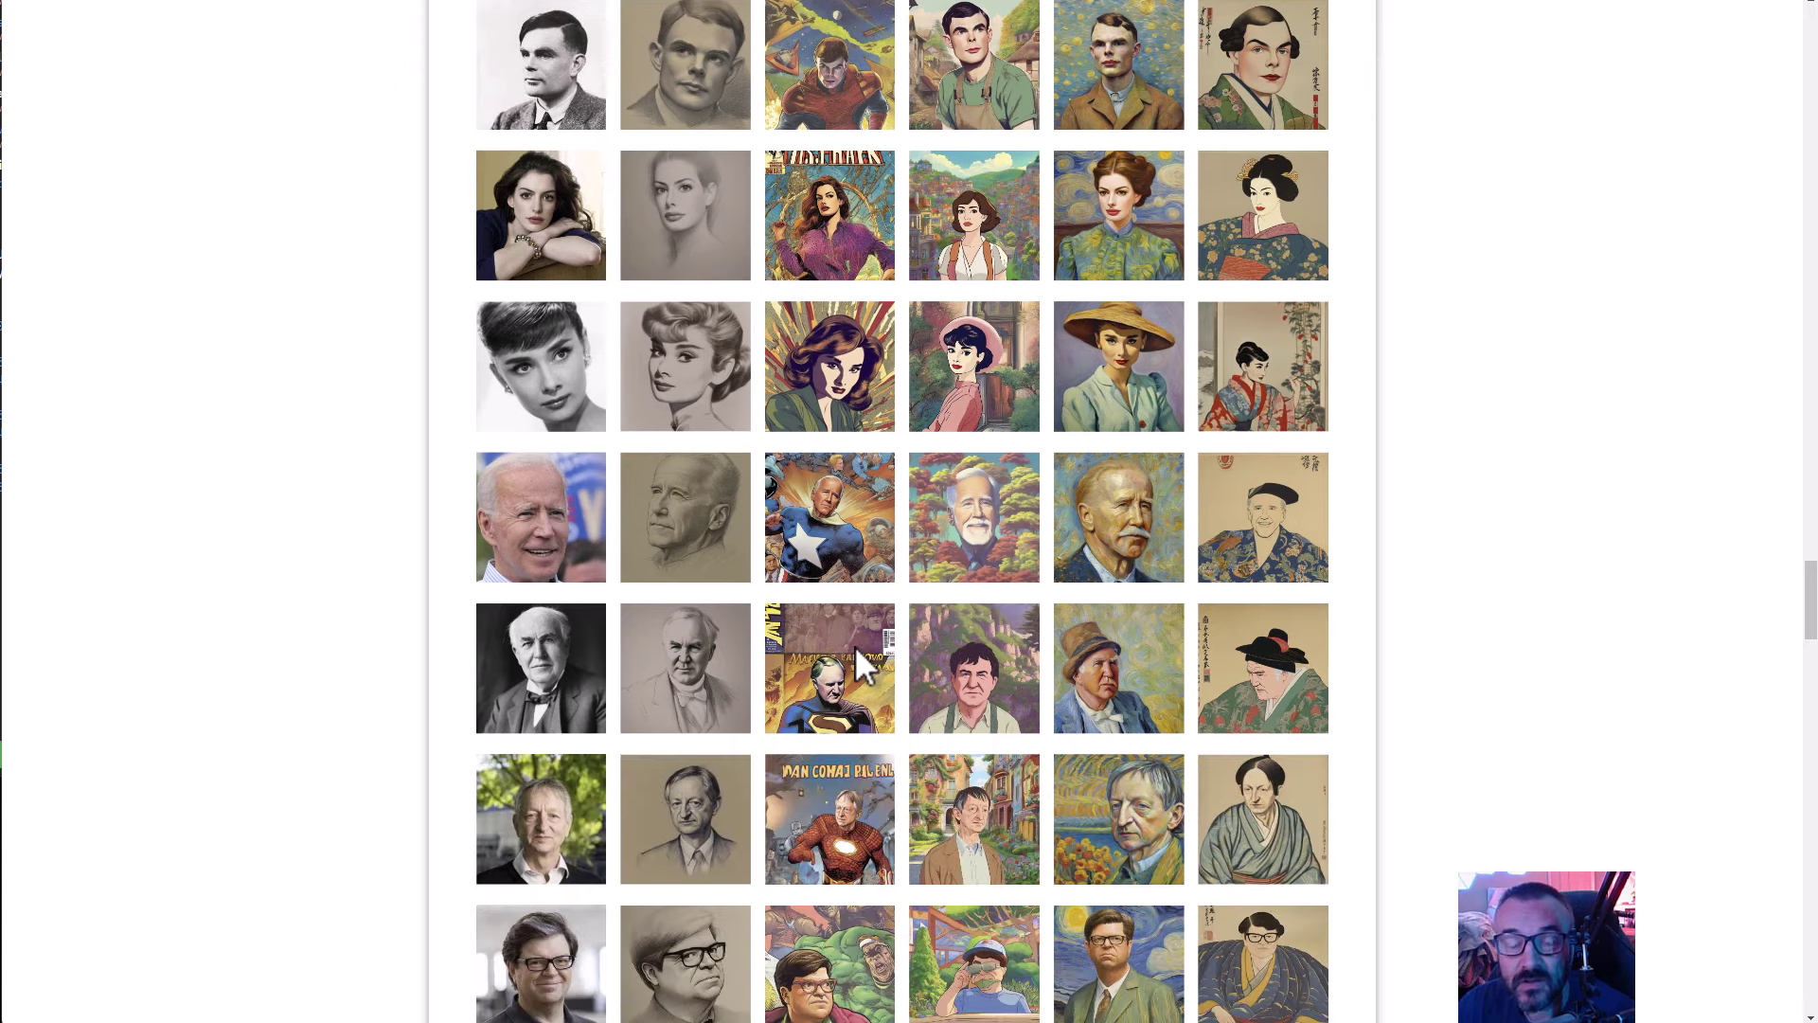
scroll(854, 645, "down", 3)
scroll(856, 655, "down", 8)
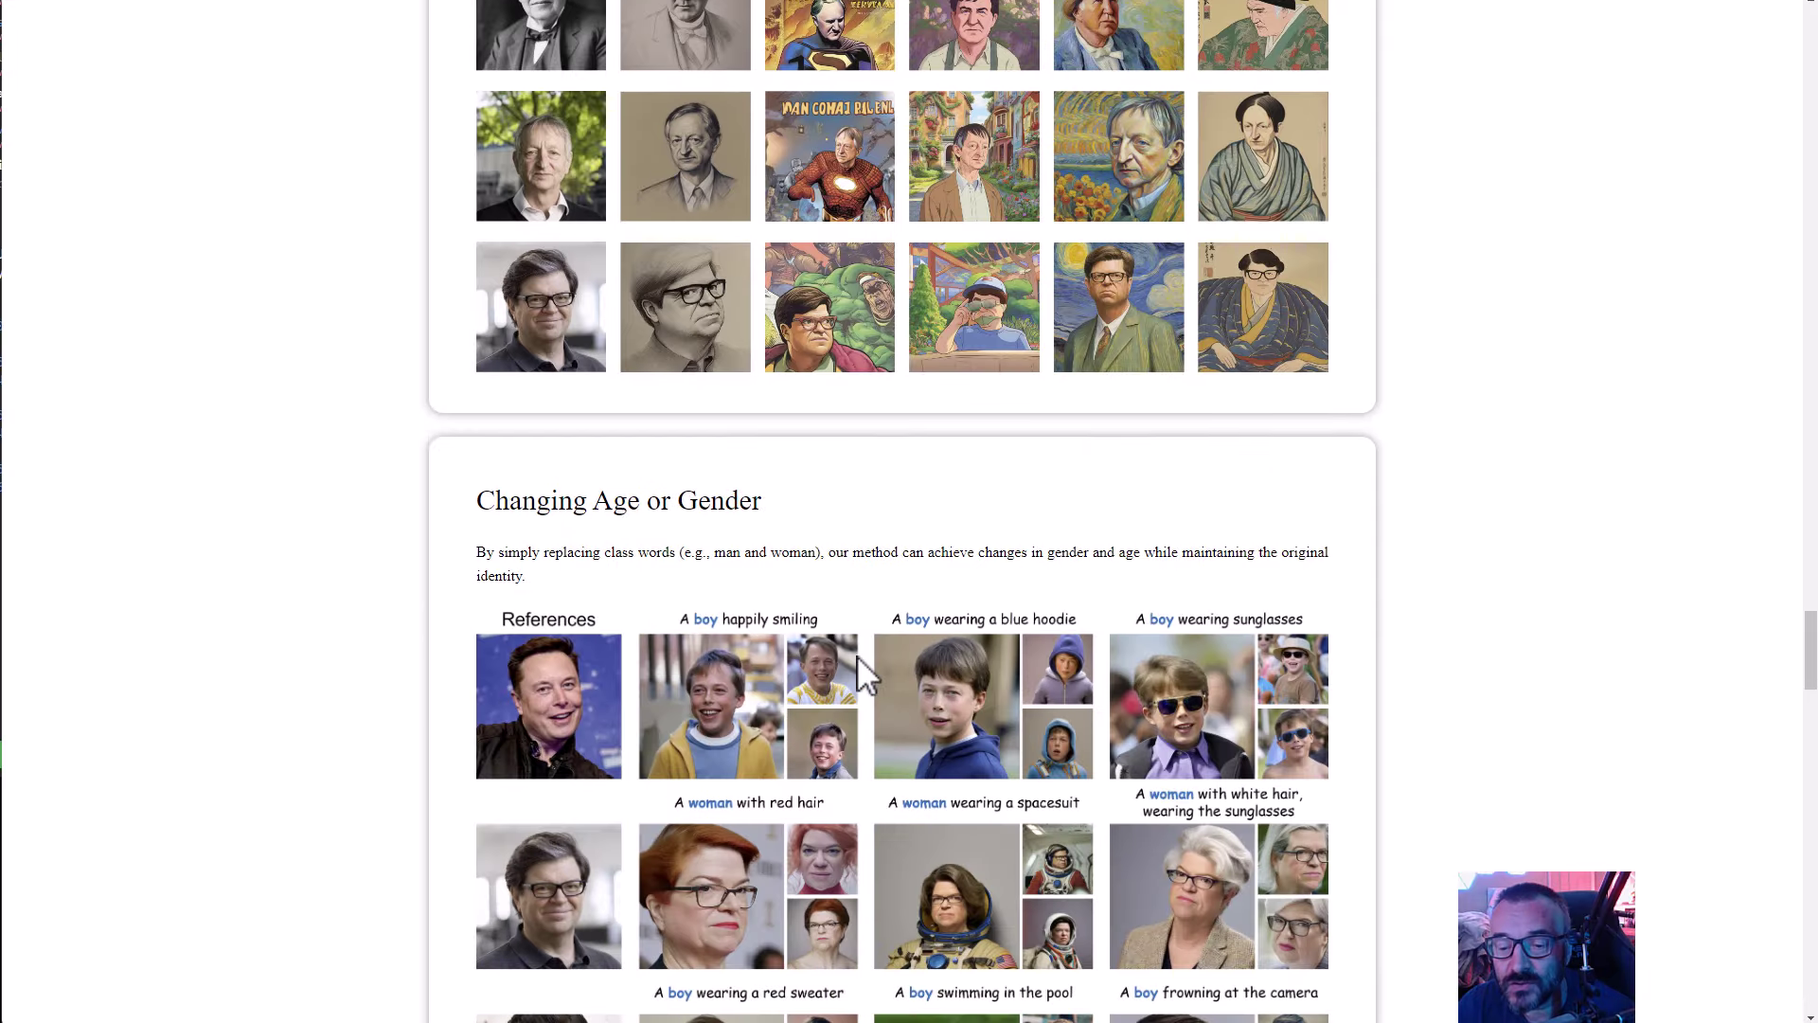
scroll(856, 656, "down", 1)
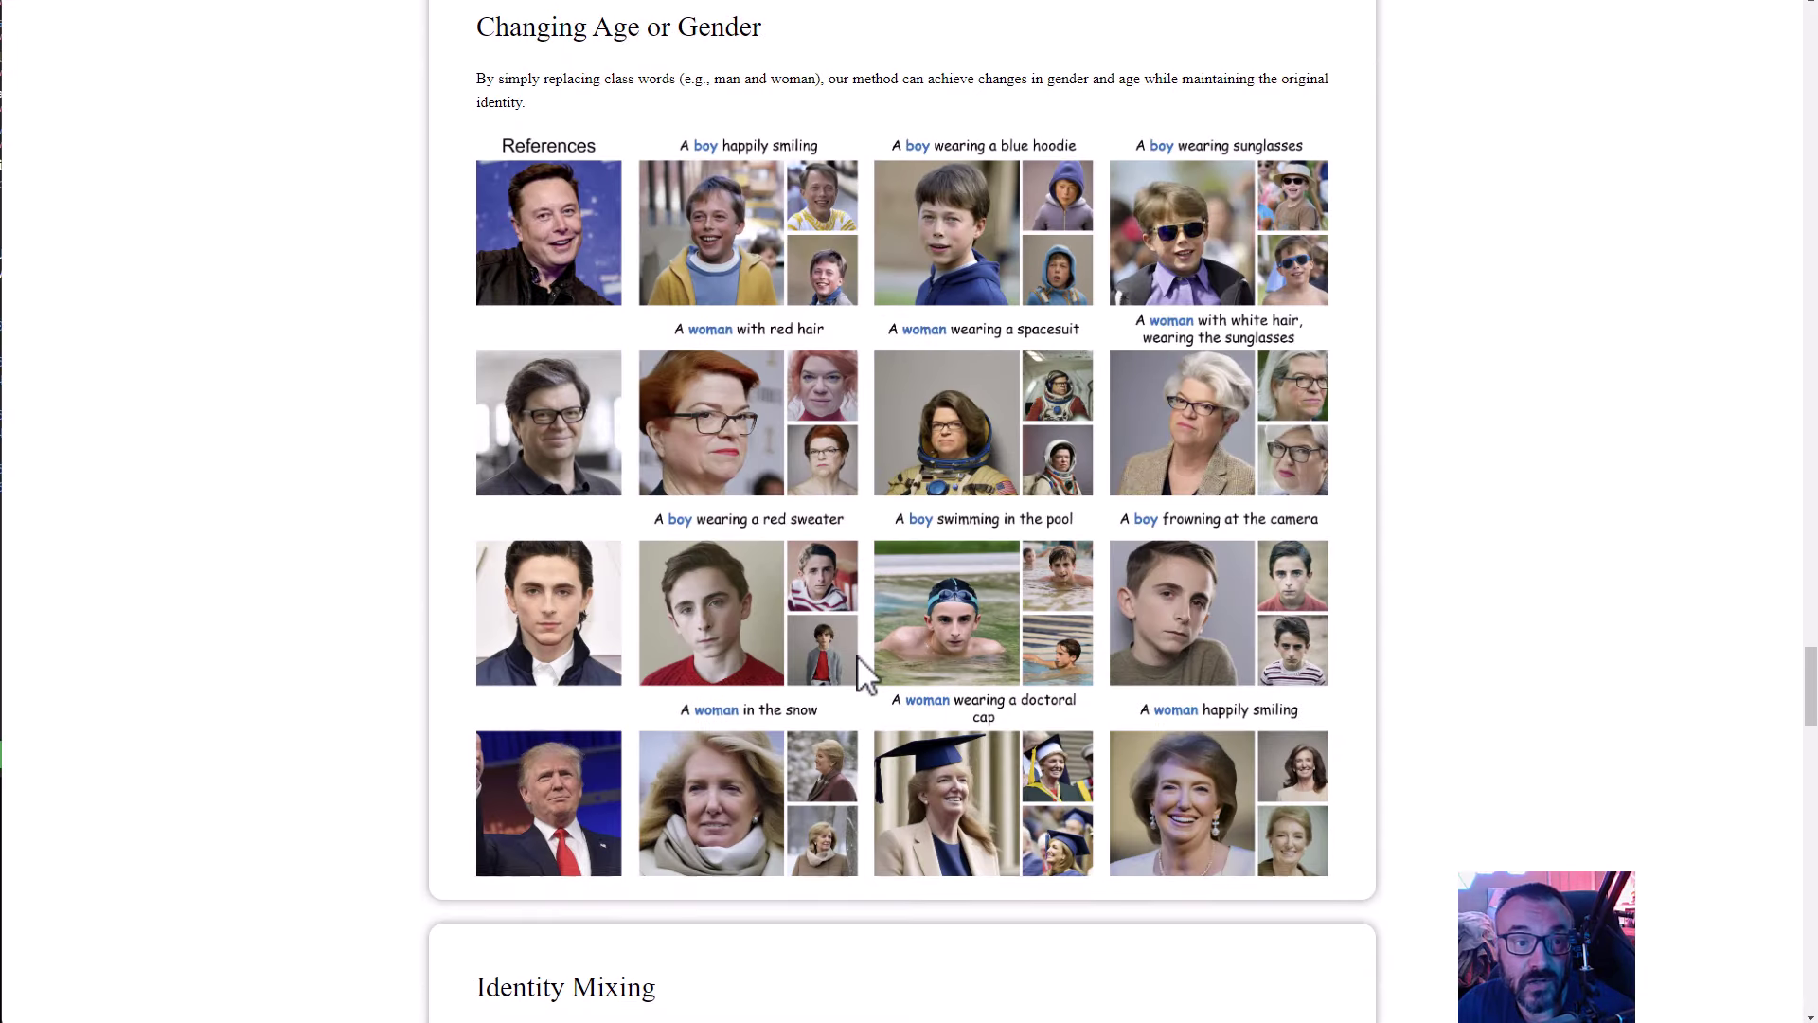
scroll(857, 658, "down", 3)
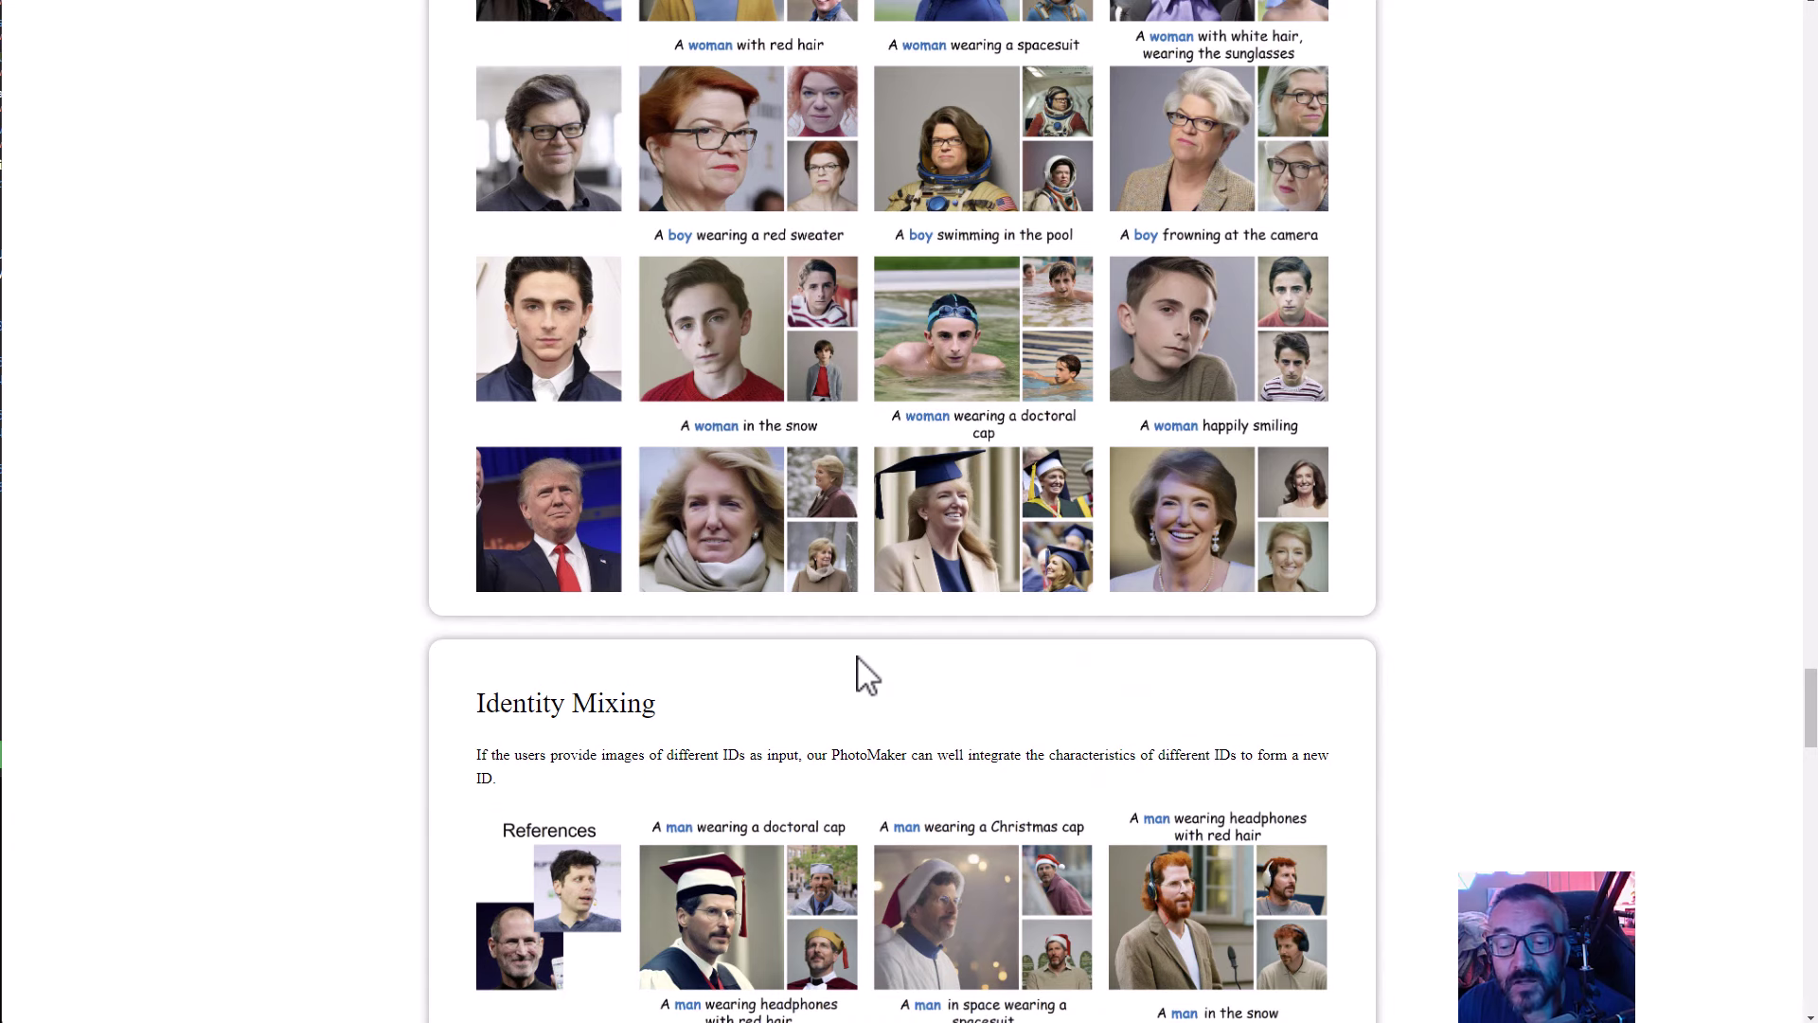
scroll(857, 656, "down", 3)
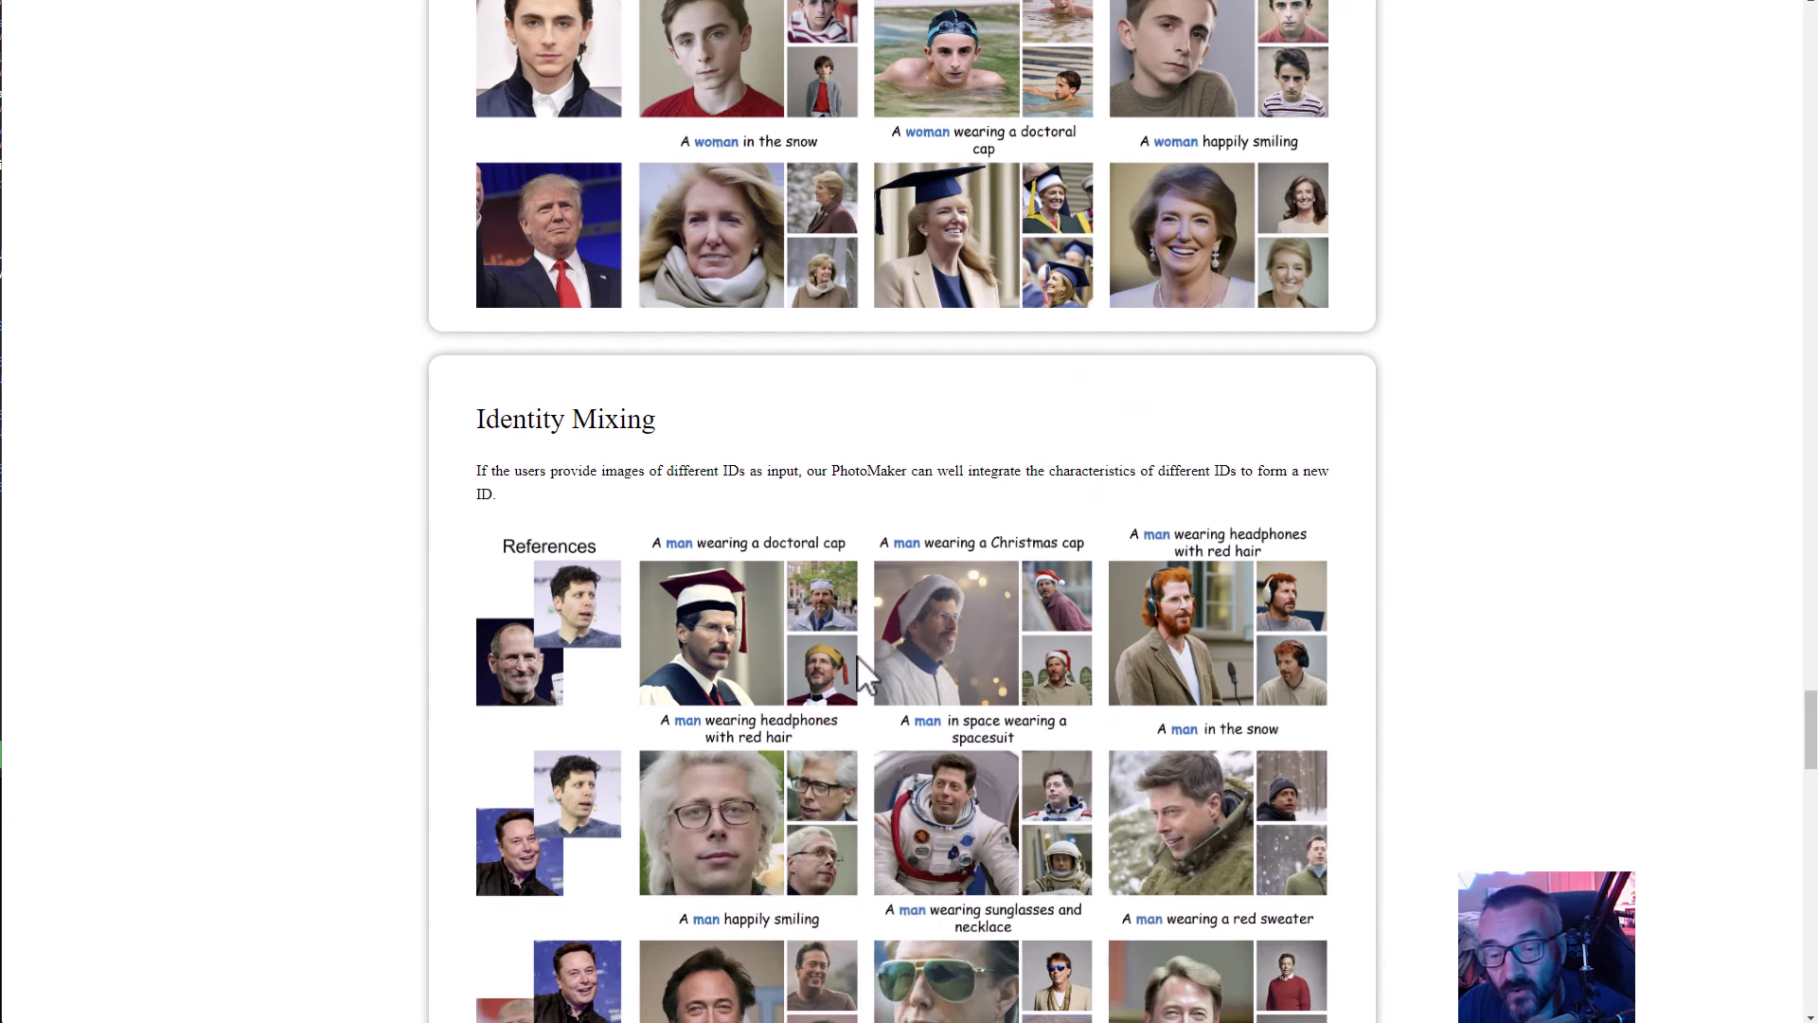
scroll(857, 656, "down", 5)
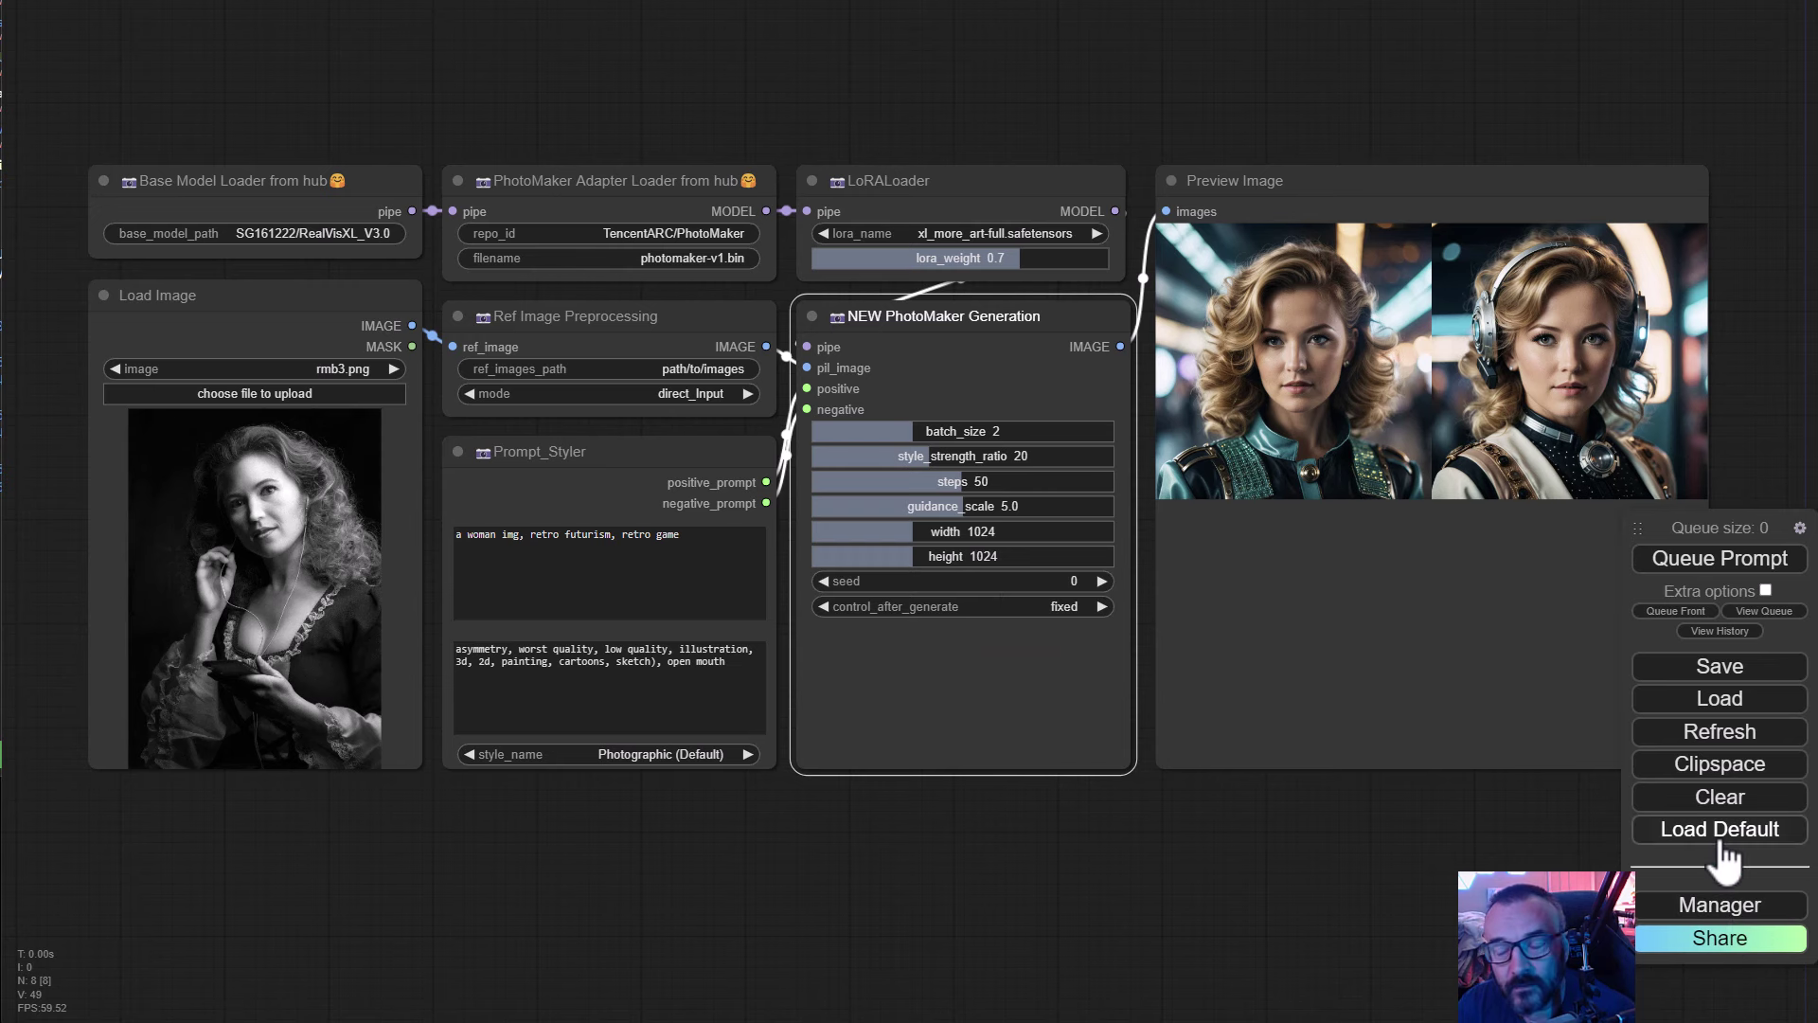
Open the ComfyUI Manager menu from the side panel, then close it to return to the workflow
left_click(1719, 909)
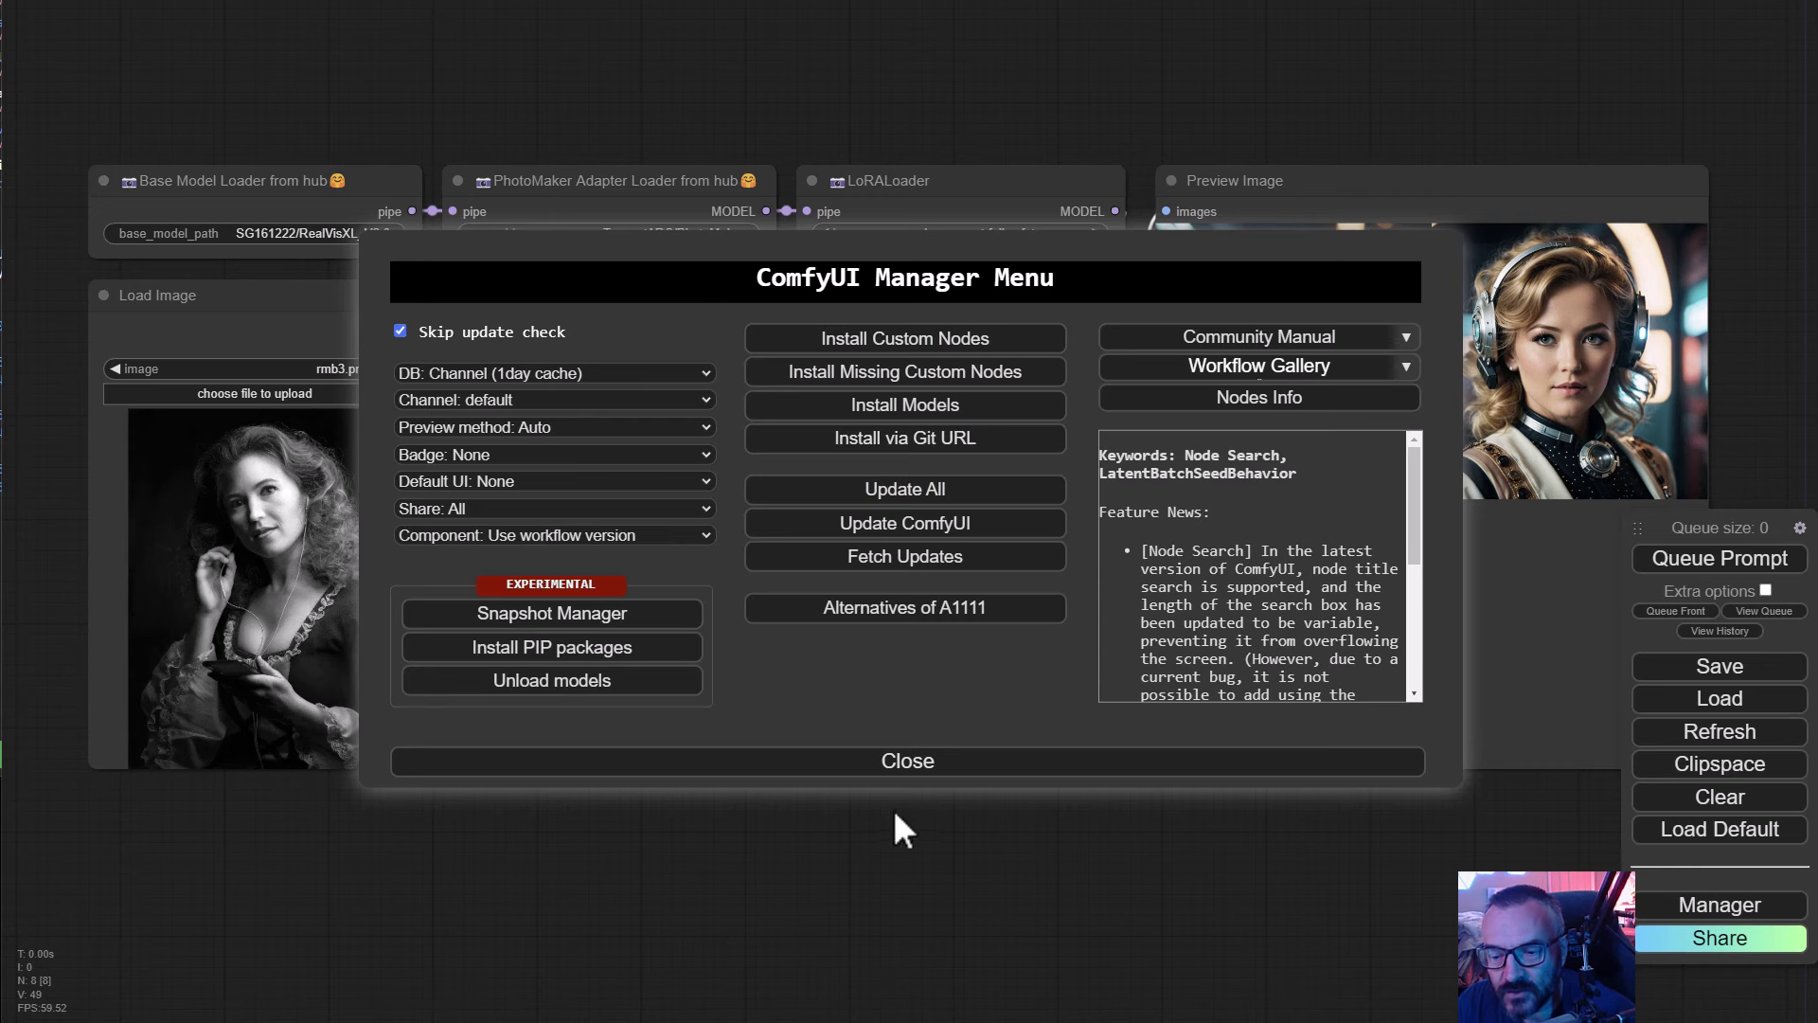
left_click(905, 760)
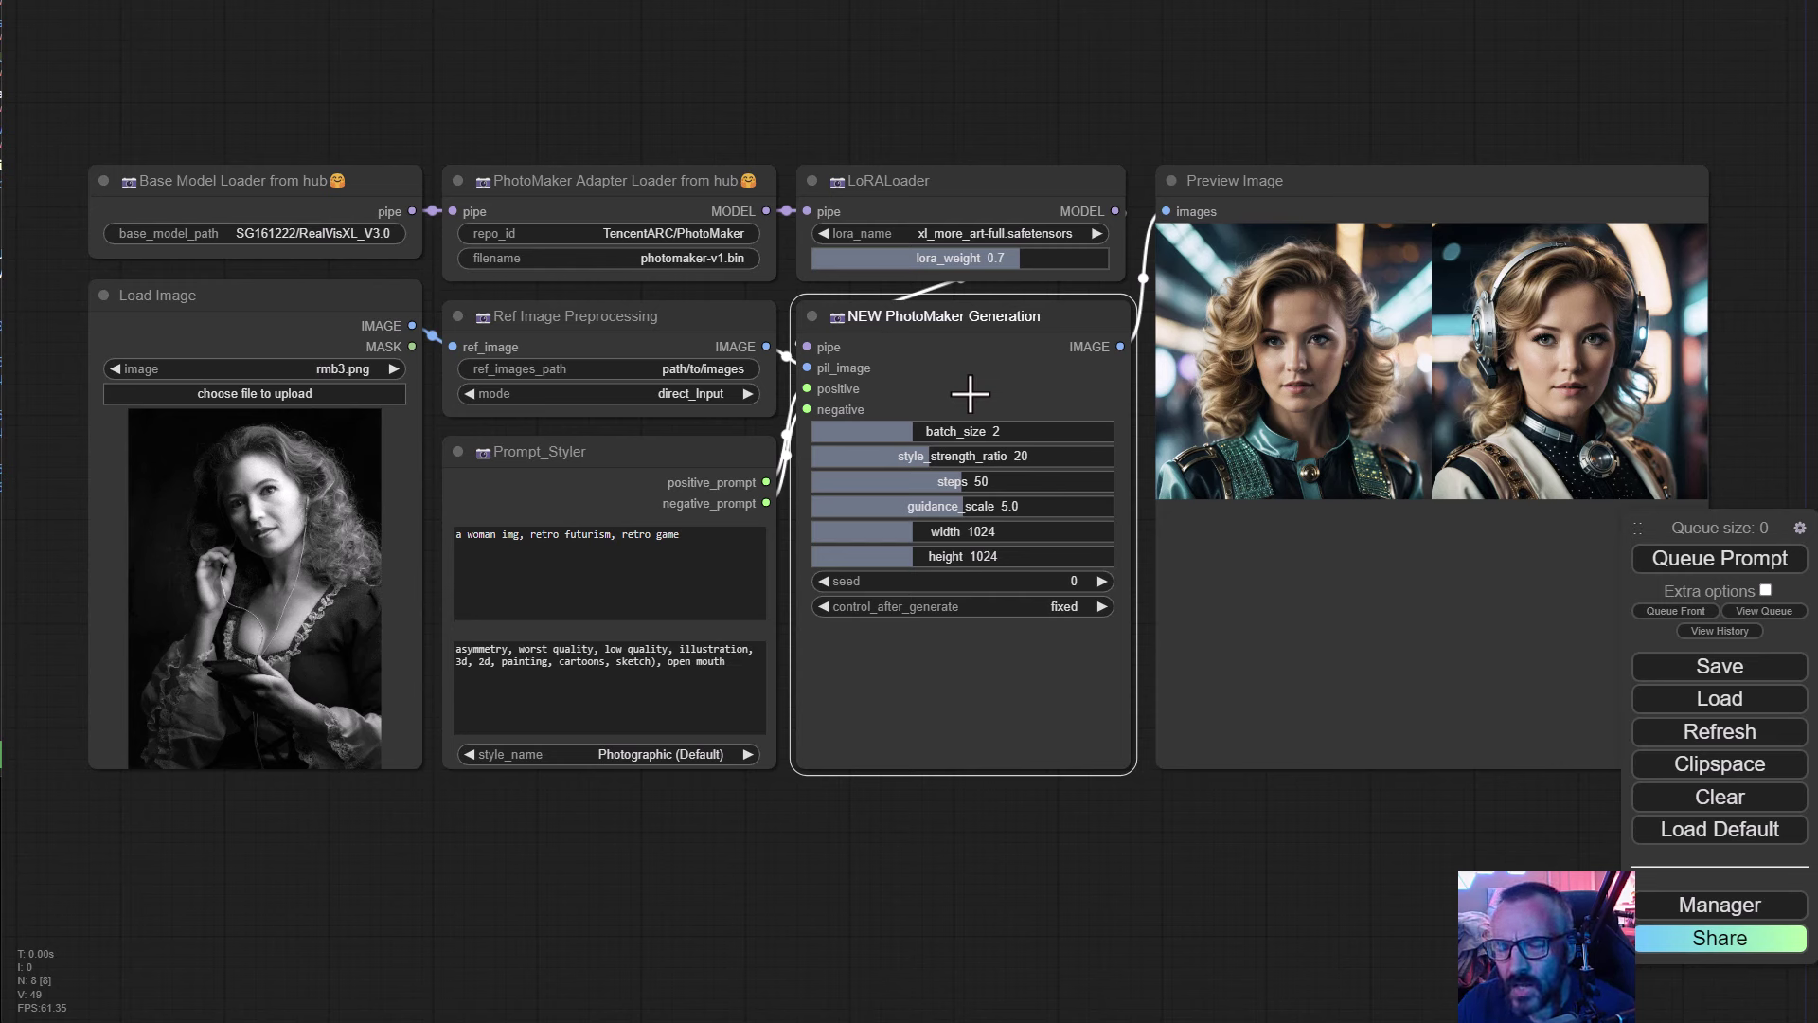
Switch to File Explorer at ComfyUI\models\photomaker, which holds photomaker-v1.bin
key("alt+Tab")
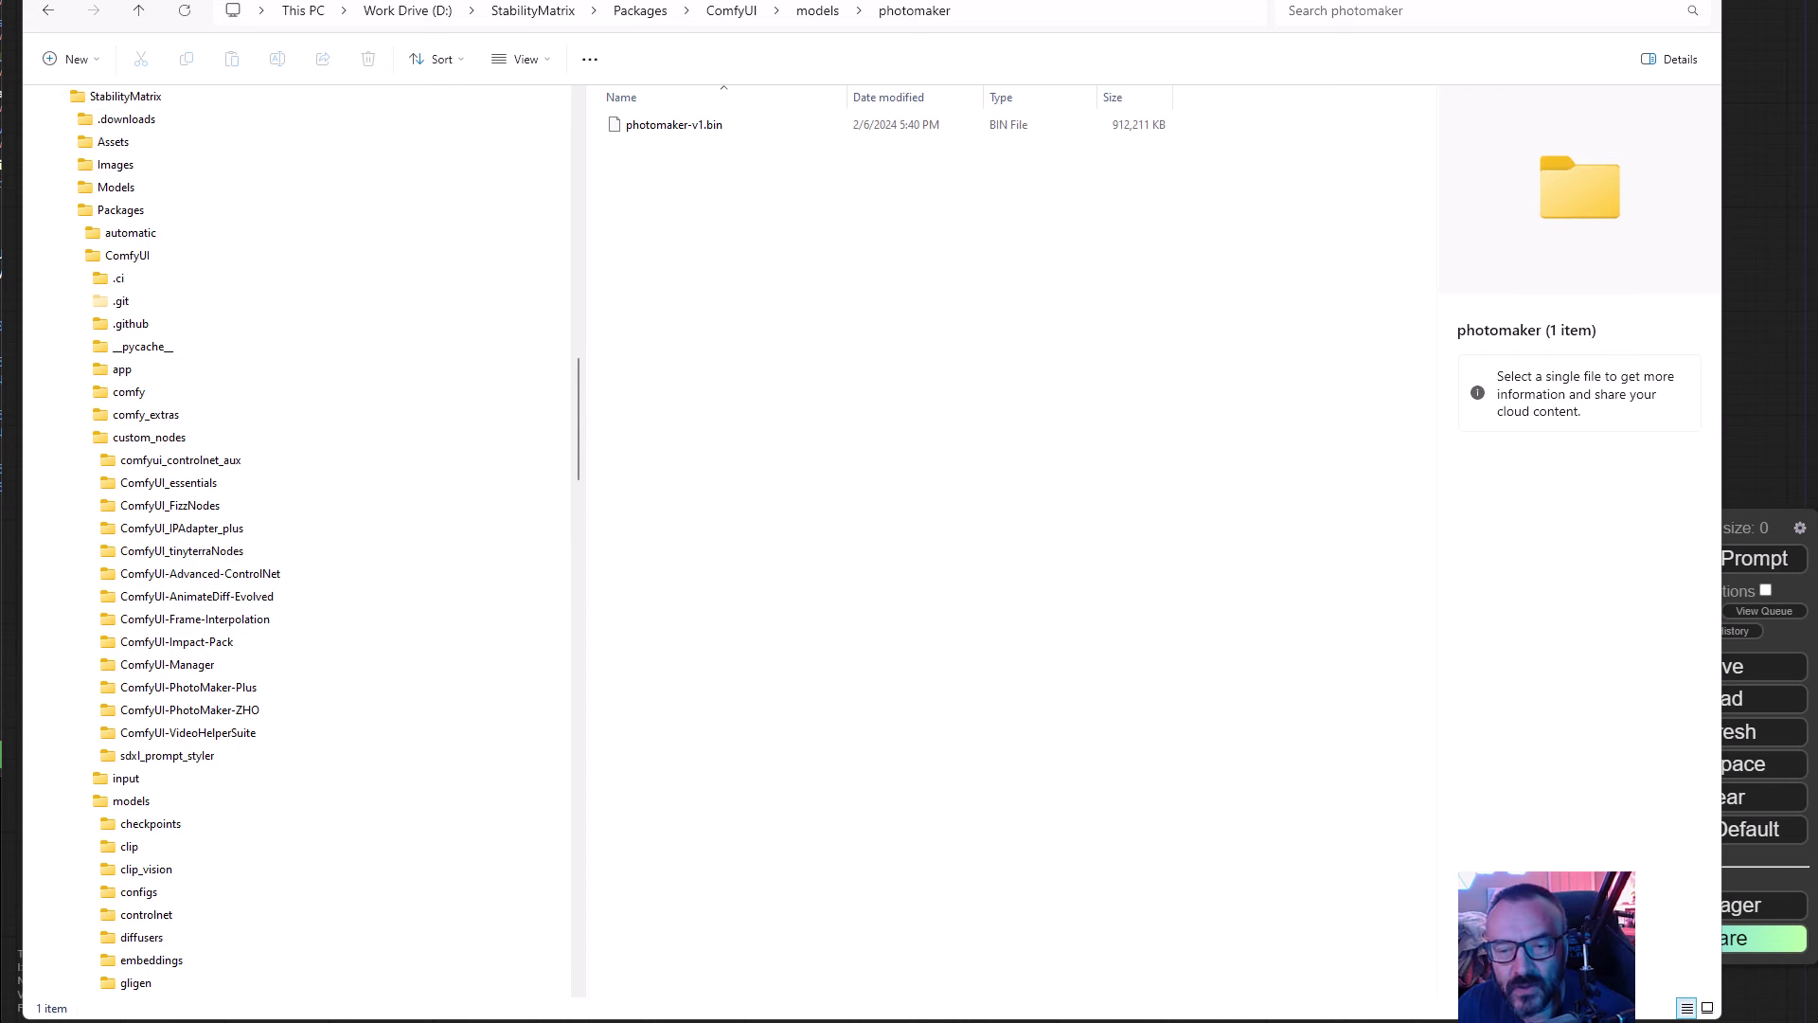
Review the ComfyUI-PhotoMaker-Plus git clone output in the terminal, then return to File Explorer
left_click_drag(824, 95, 751, 174)
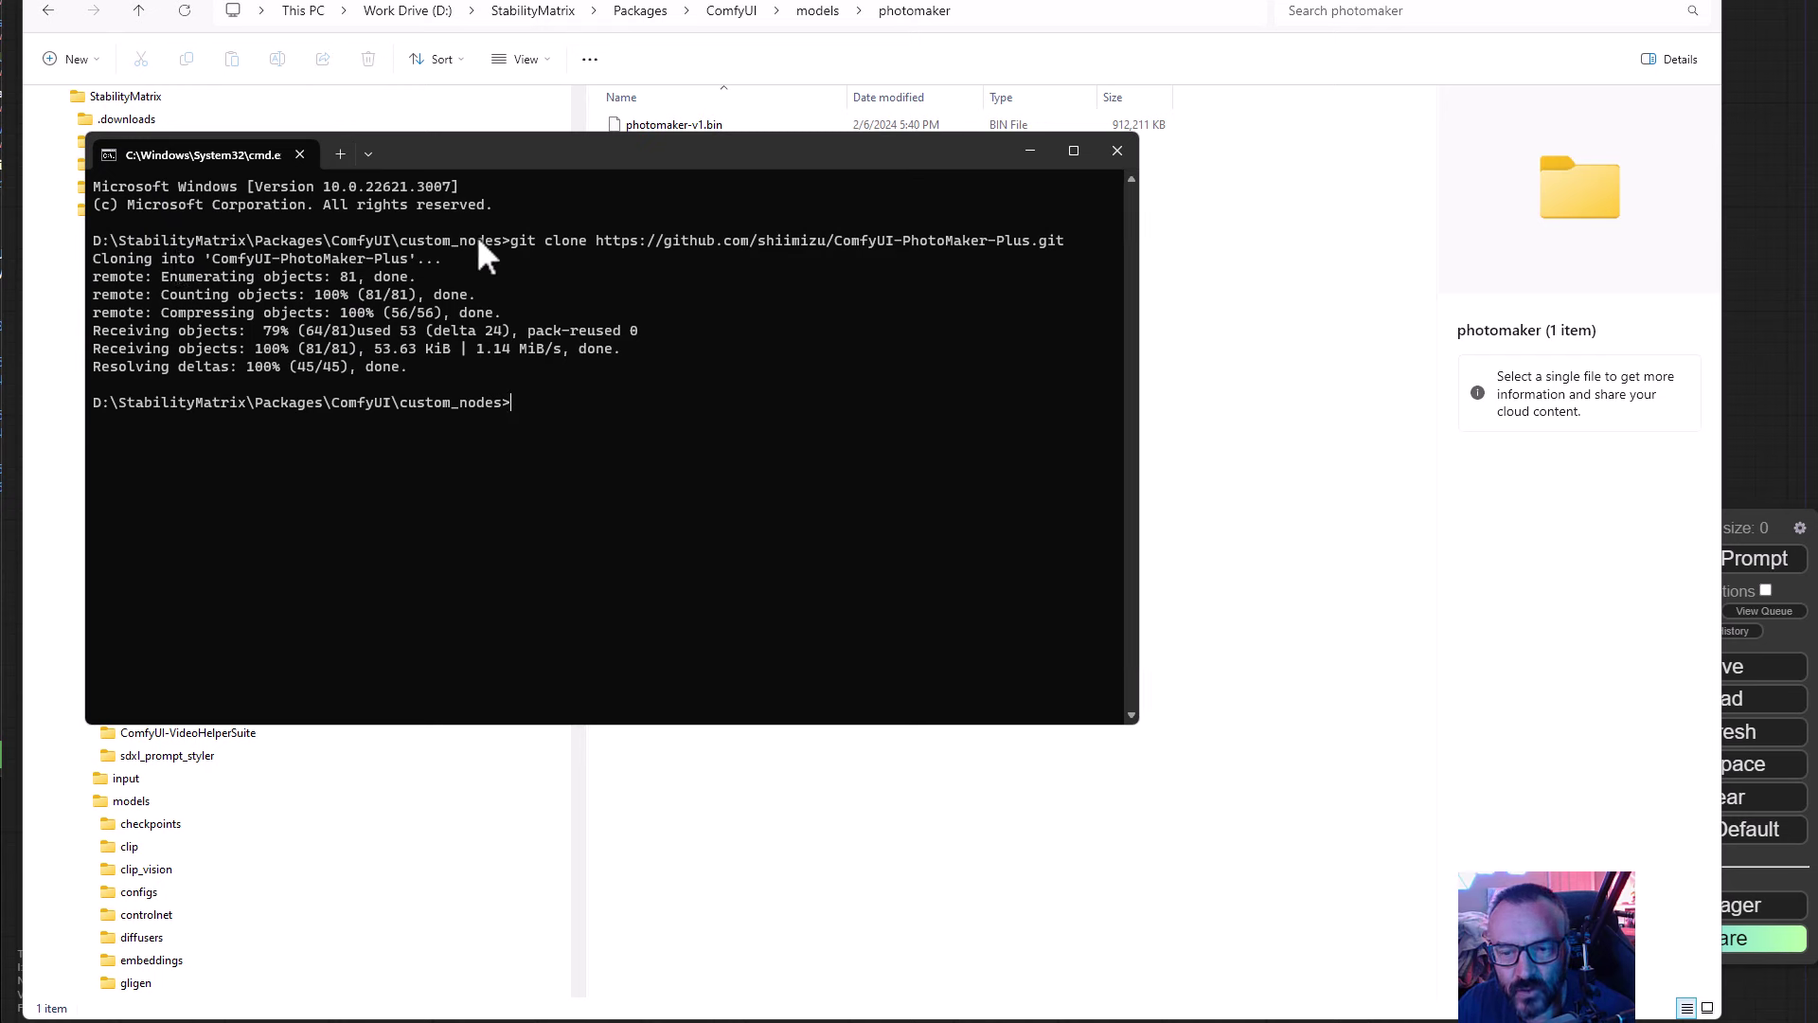
left_click_drag(511, 242, 1061, 244)
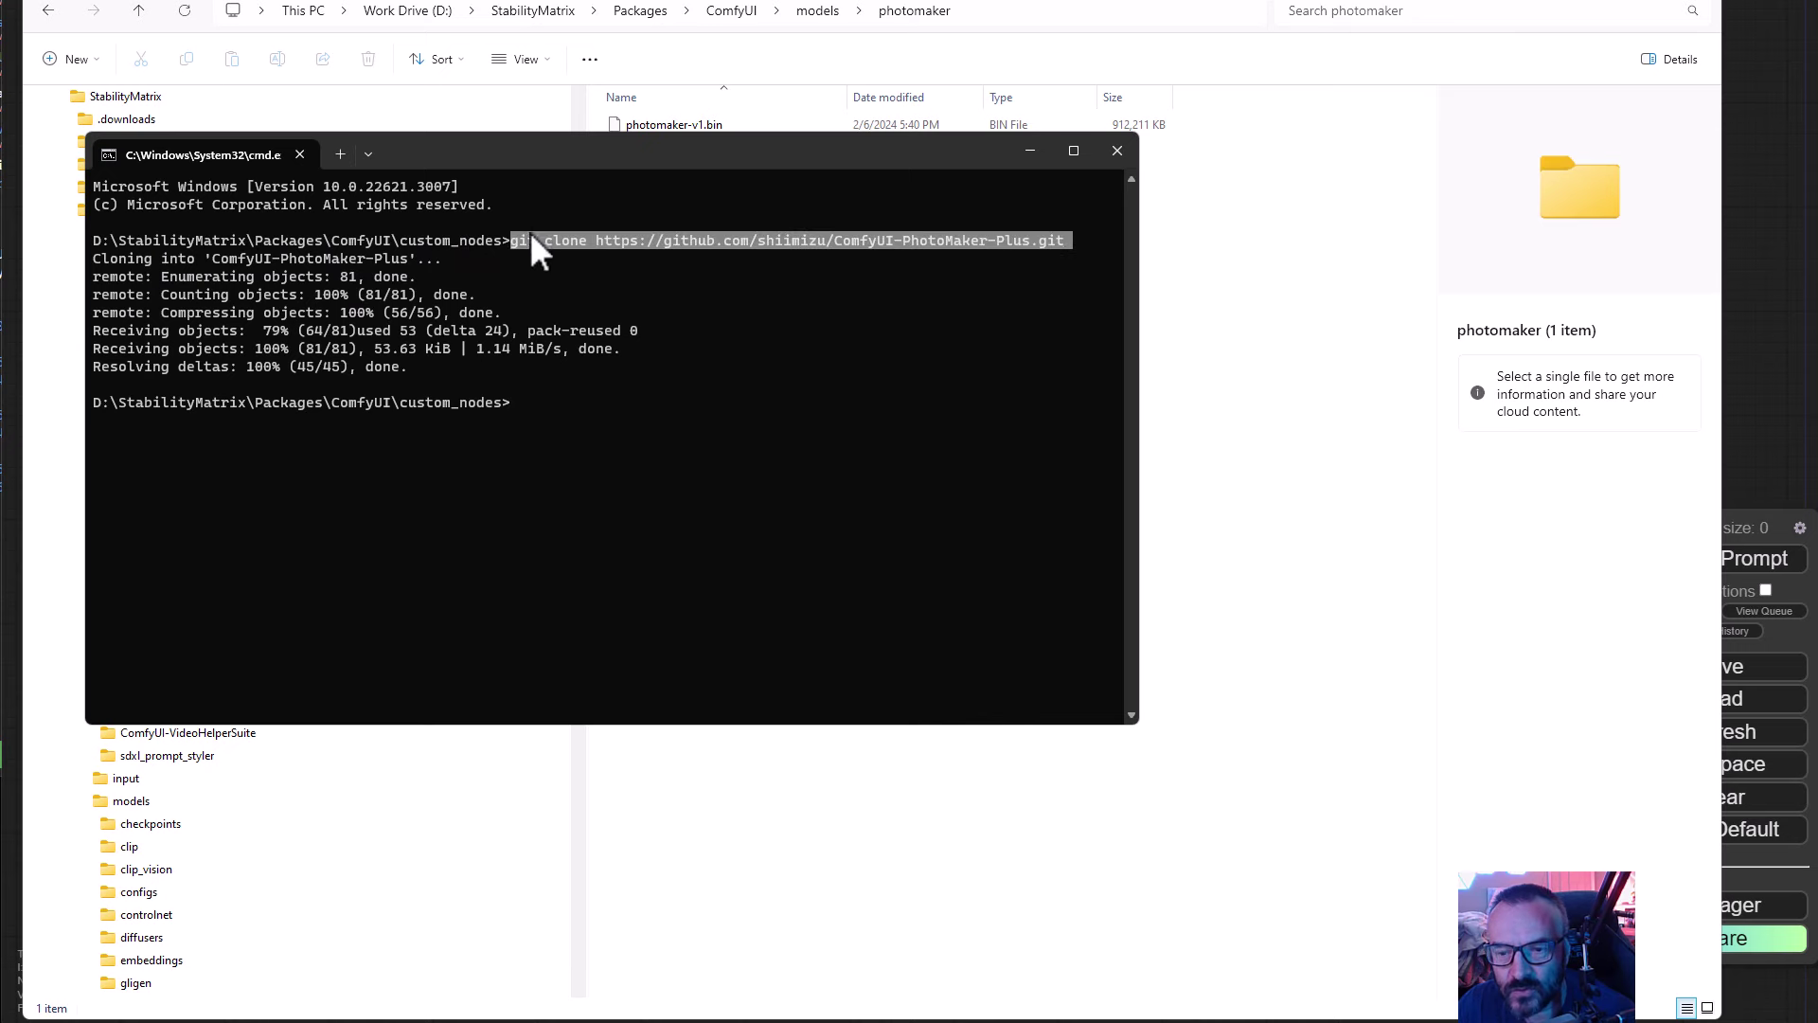
left_click(991, 287)
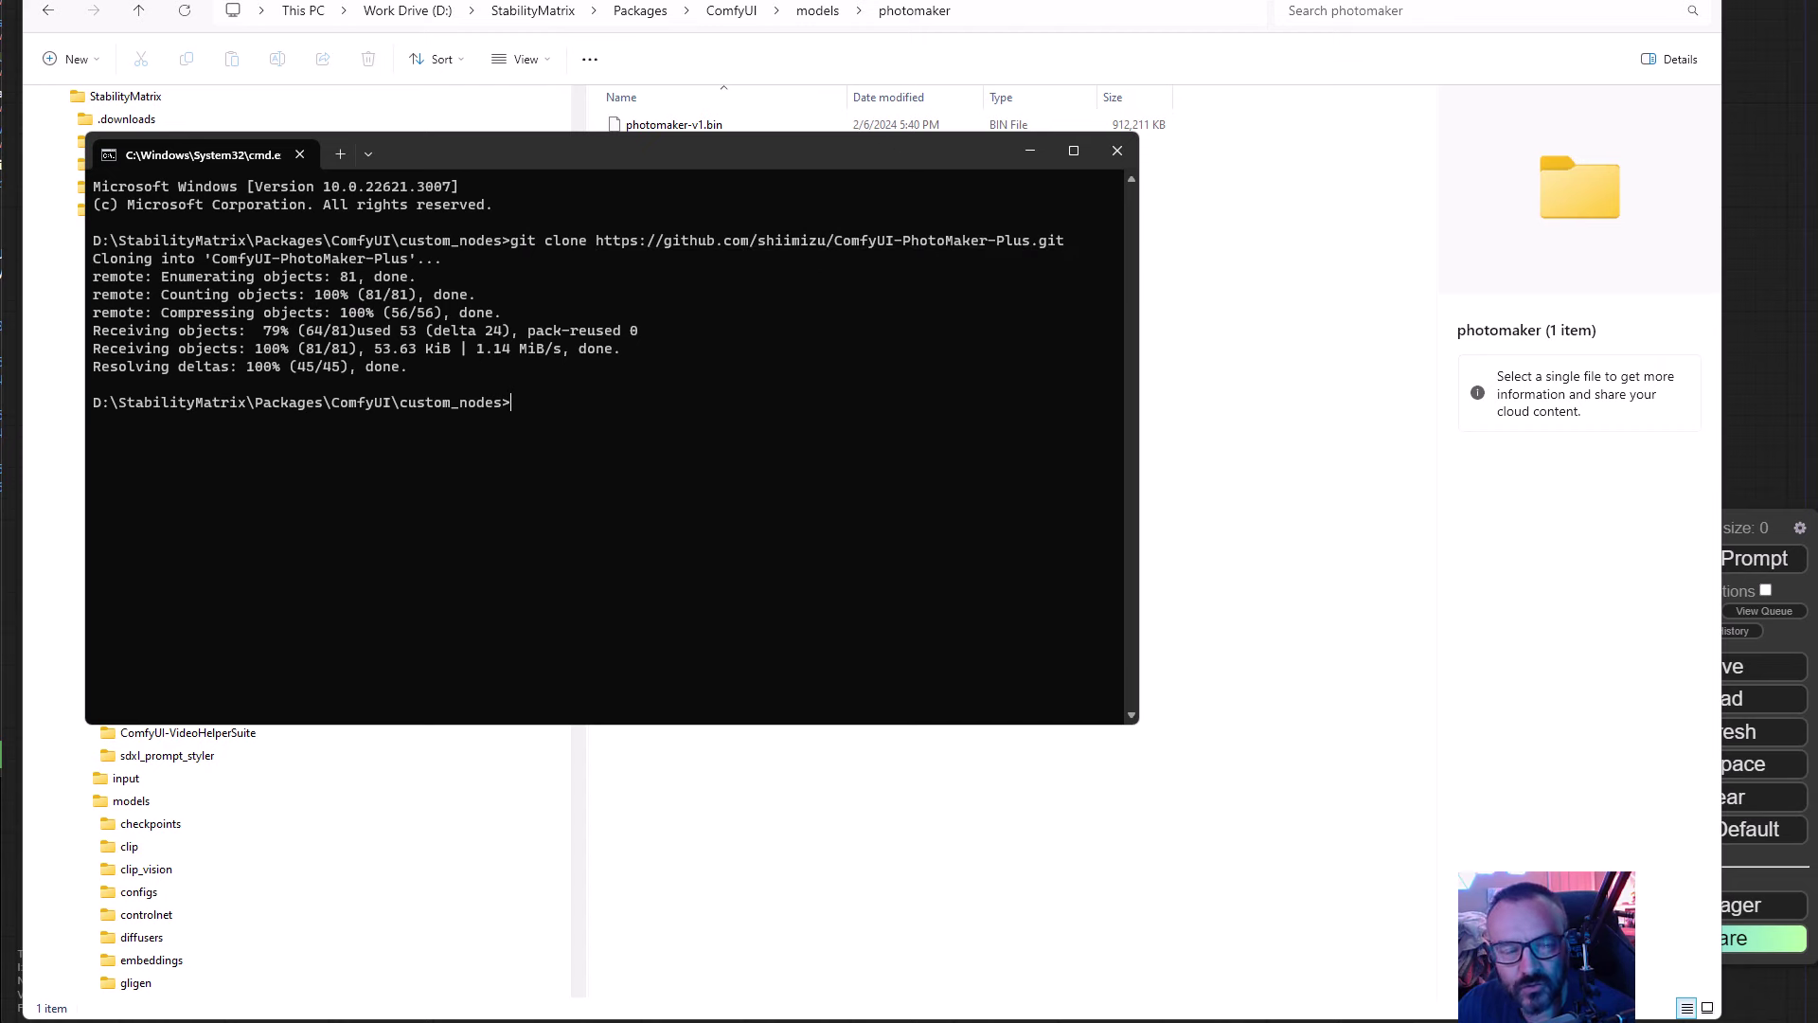
key("alt+Tab")
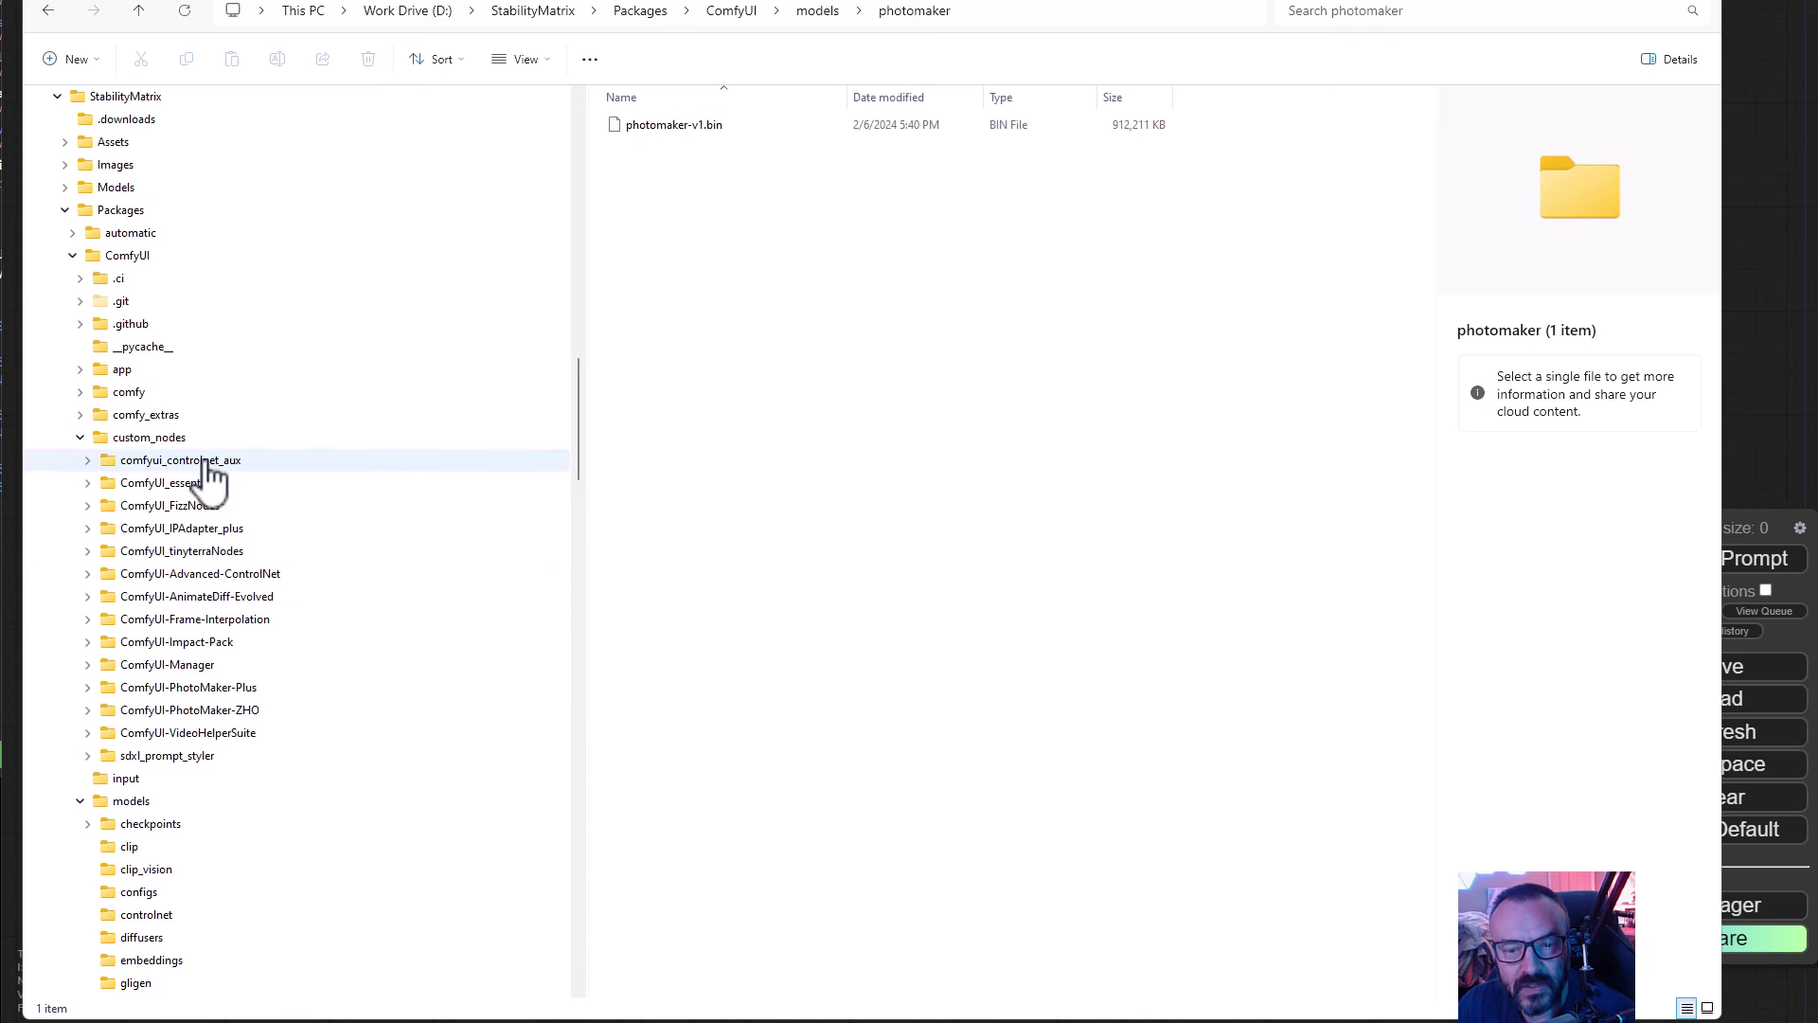
Open the cloned ComfyUI-PhotoMaker-Plus folder and check its 11 files against the terminal output
left_click(218, 694)
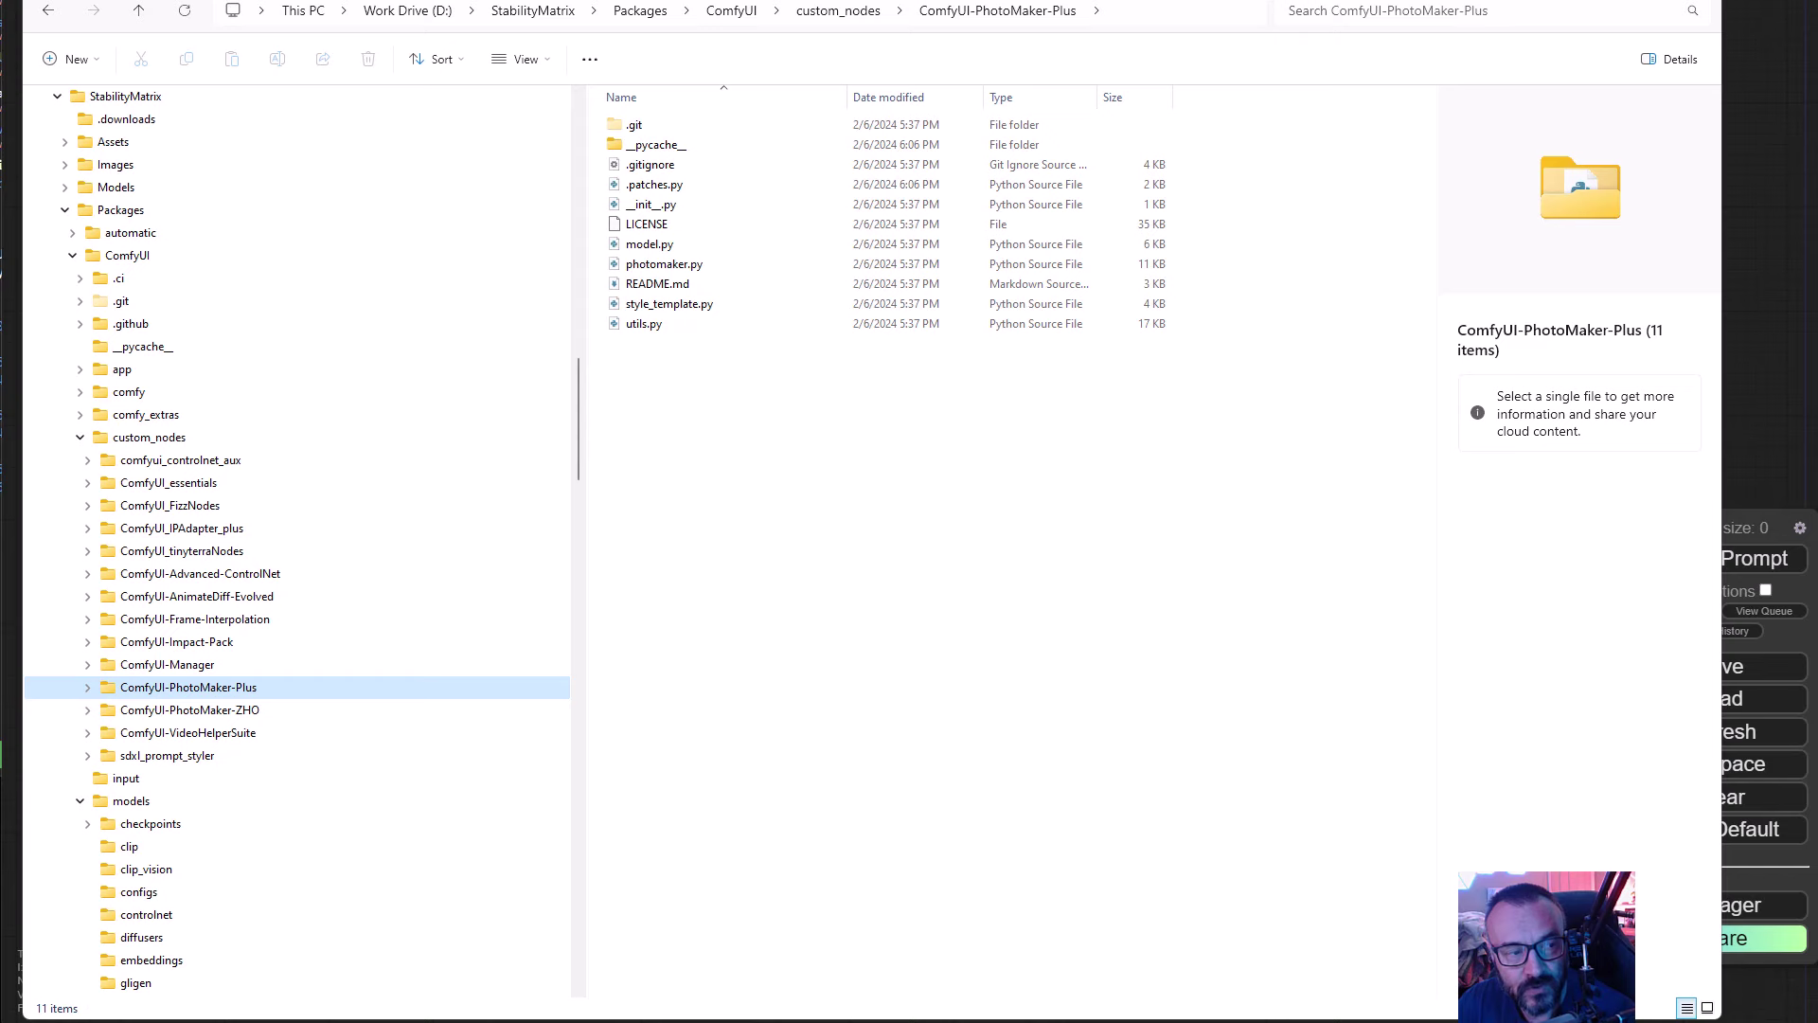
key("alt+Tab")
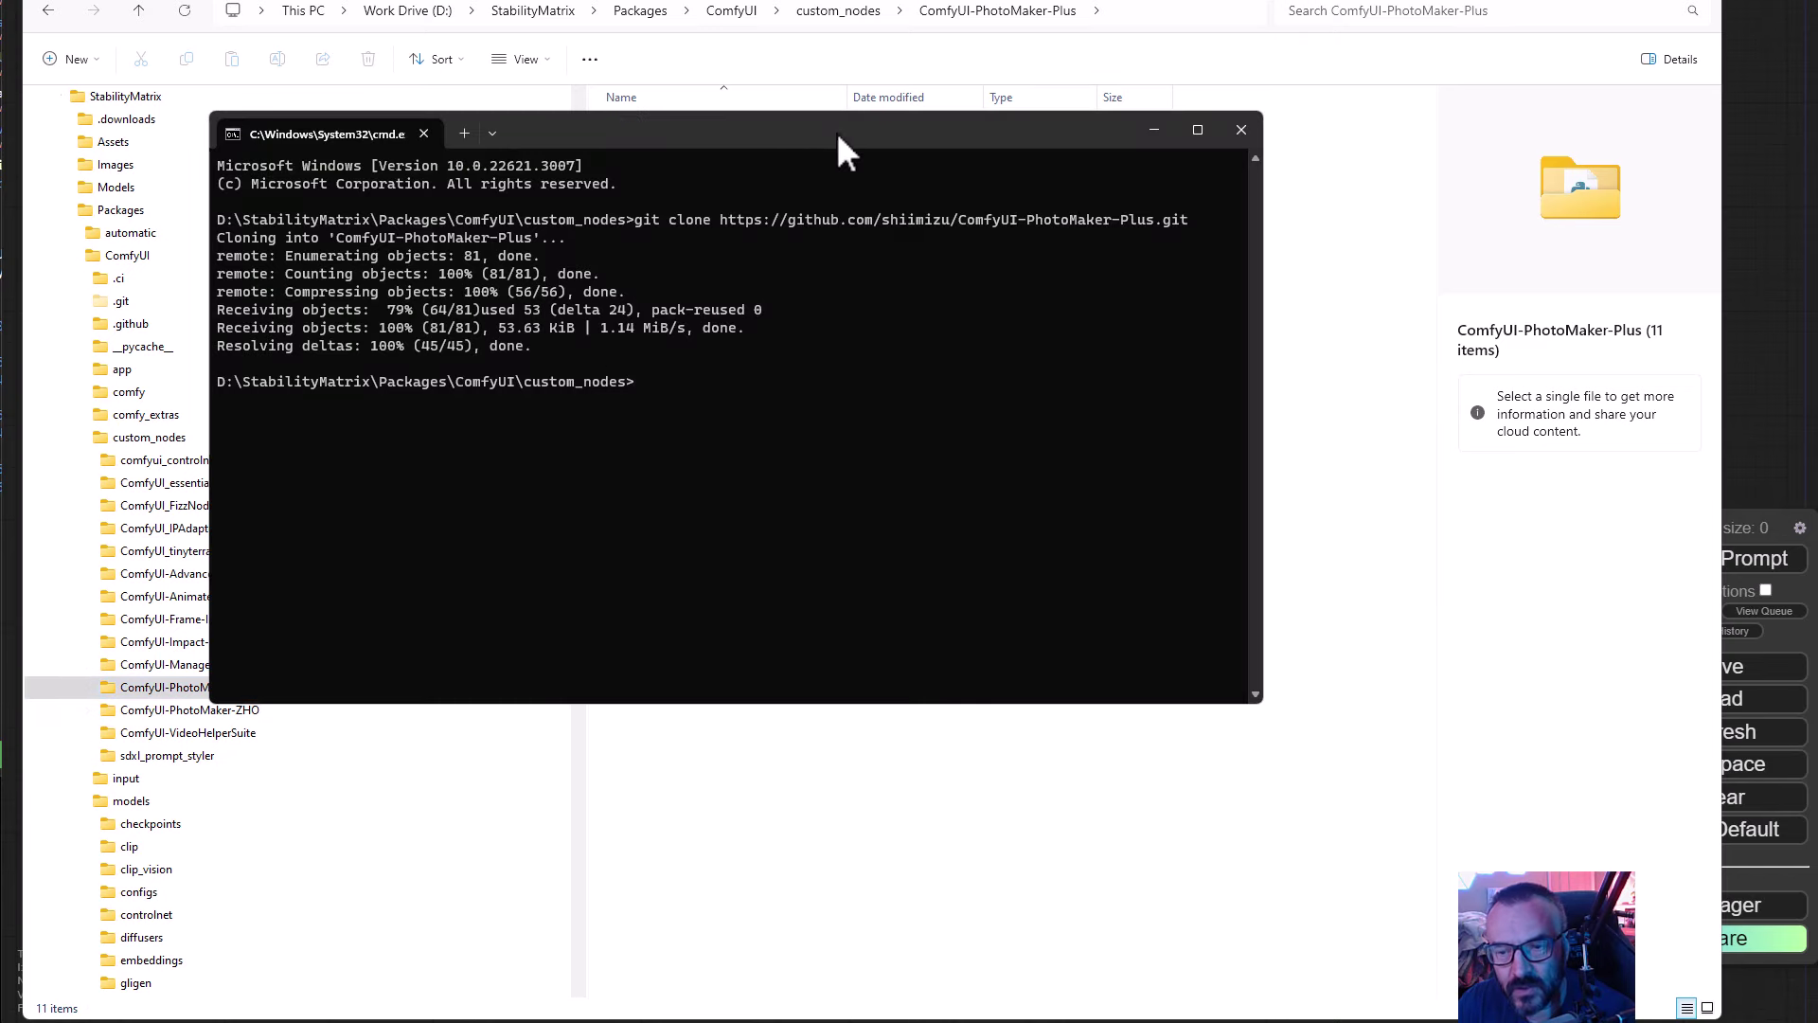
key("alt+Tab")
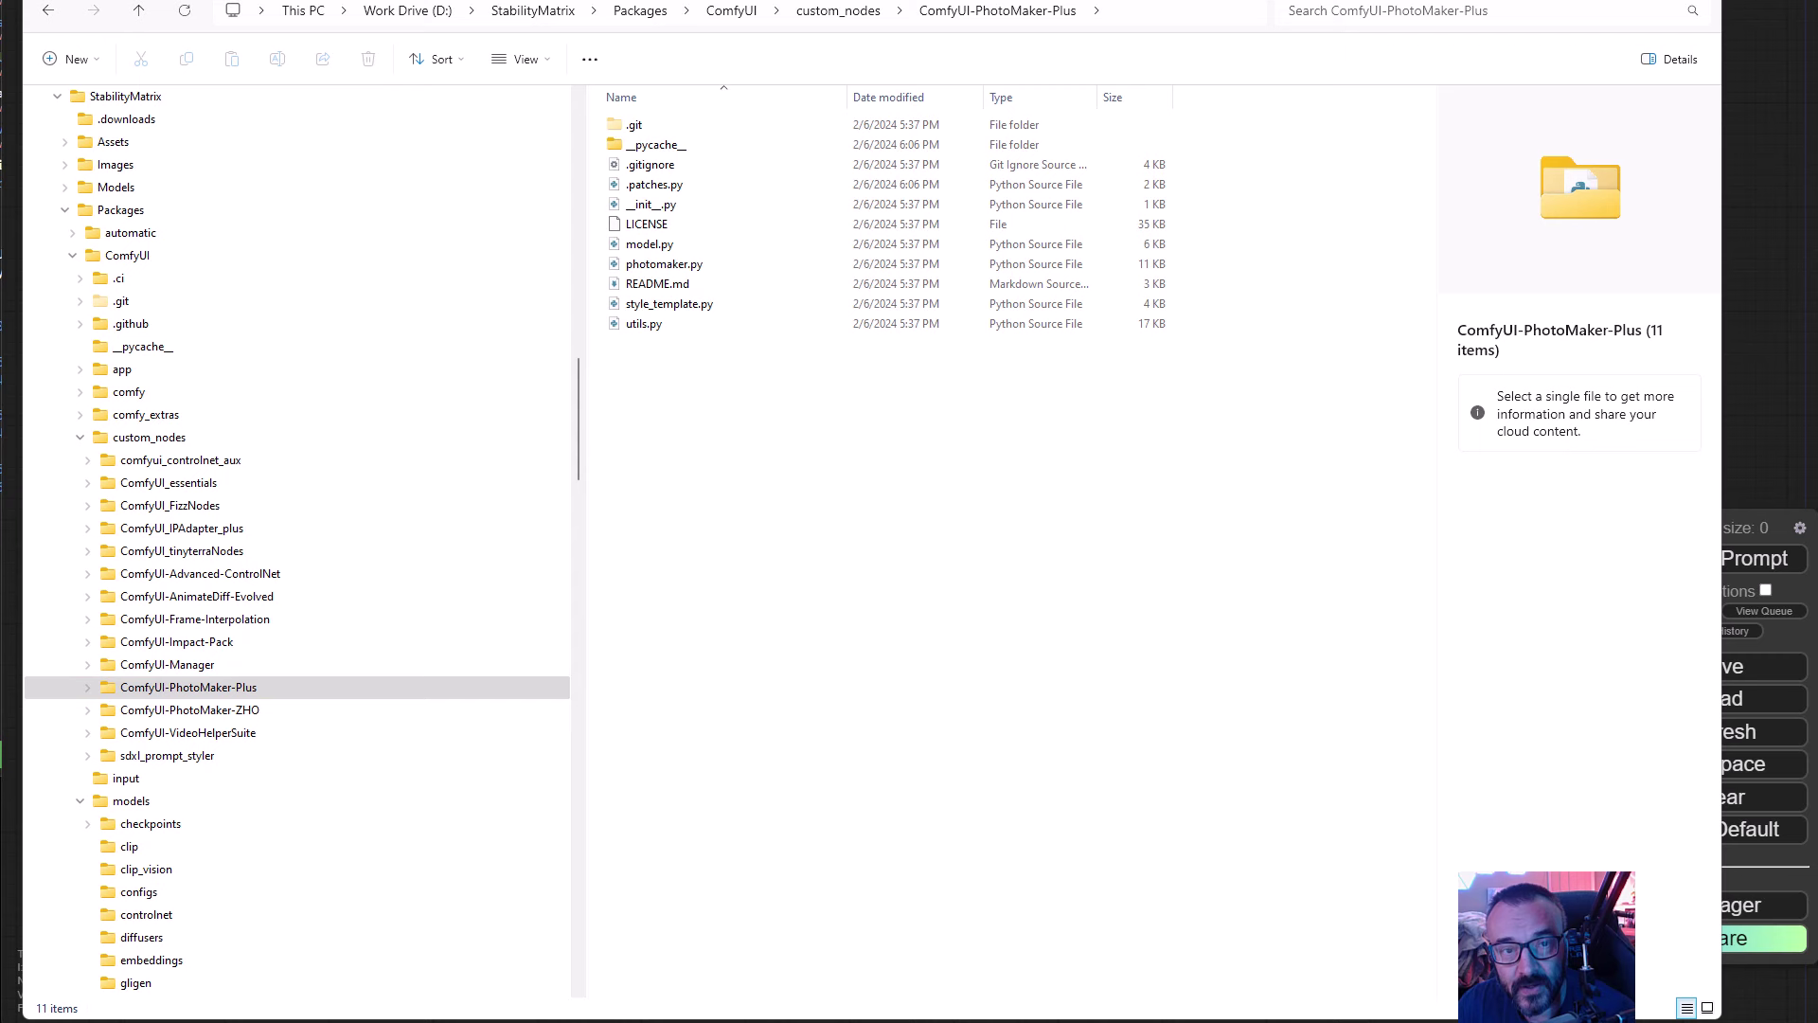
Browse ComfyUI's models/loras, then StabilityMatrix's Models/Lora and Models/StableDiffusion folders
scroll(294, 540, "down", 7)
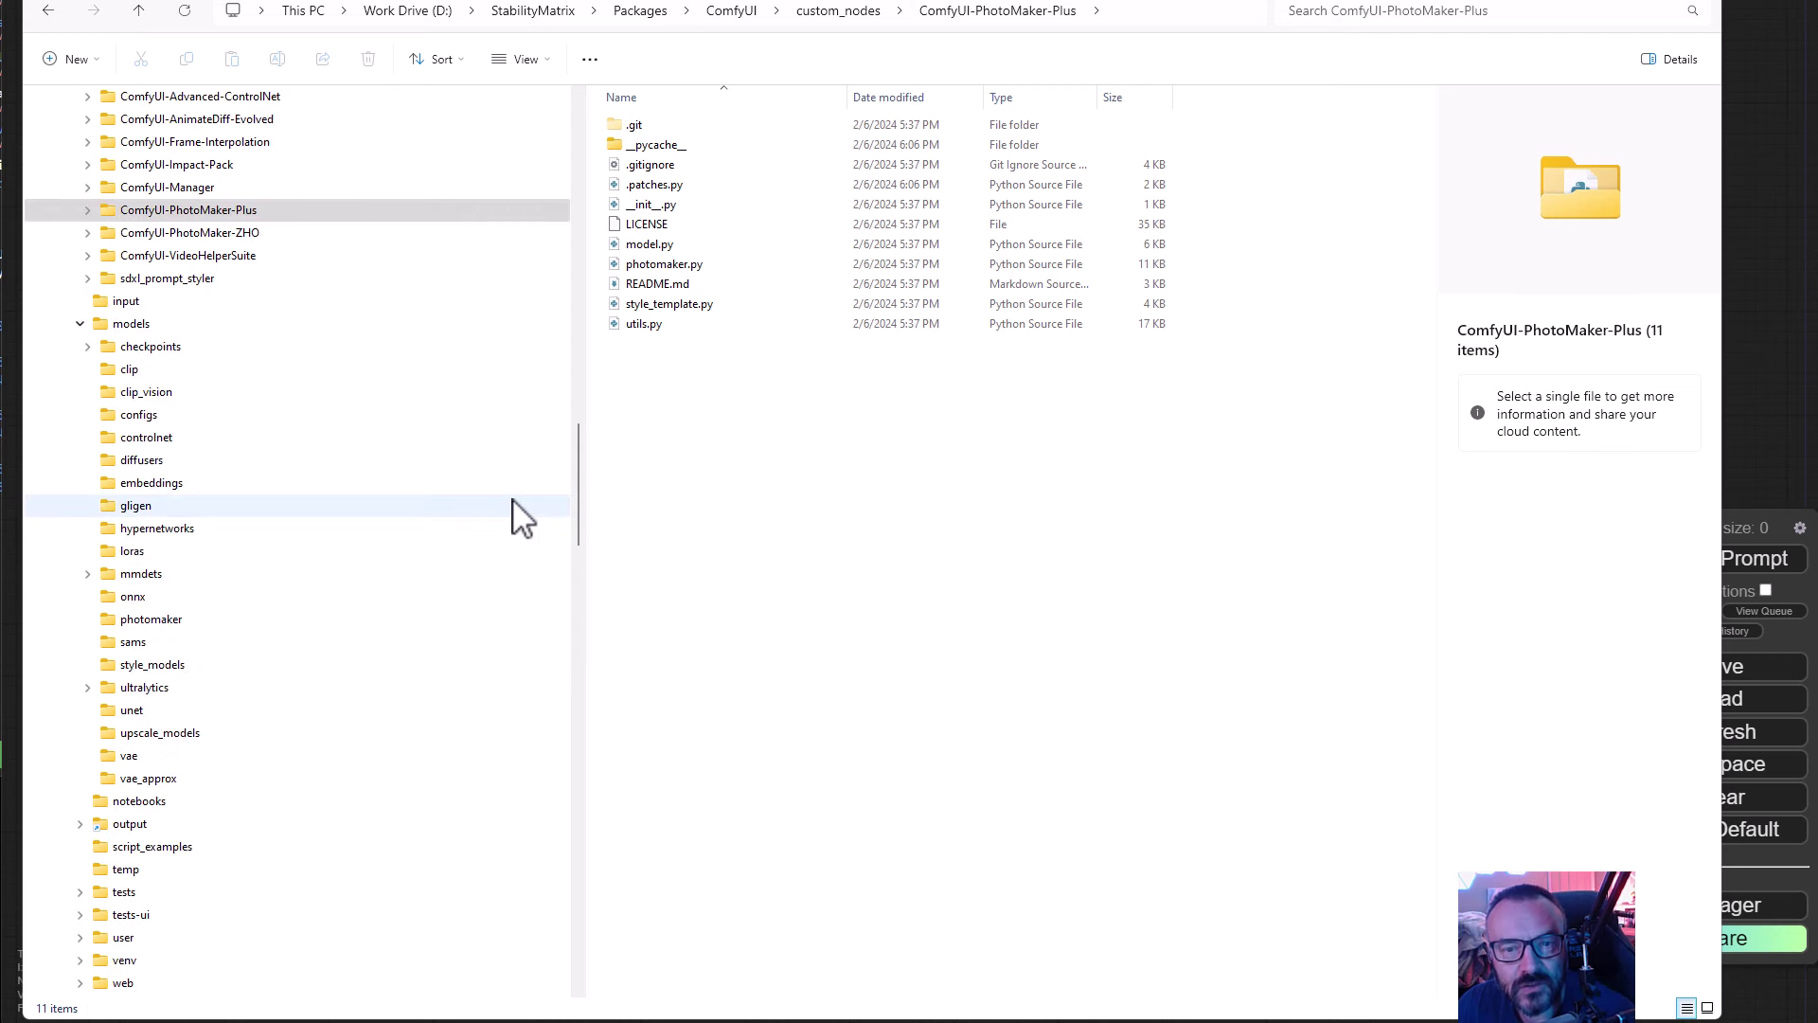
scroll(464, 503, "down", 2)
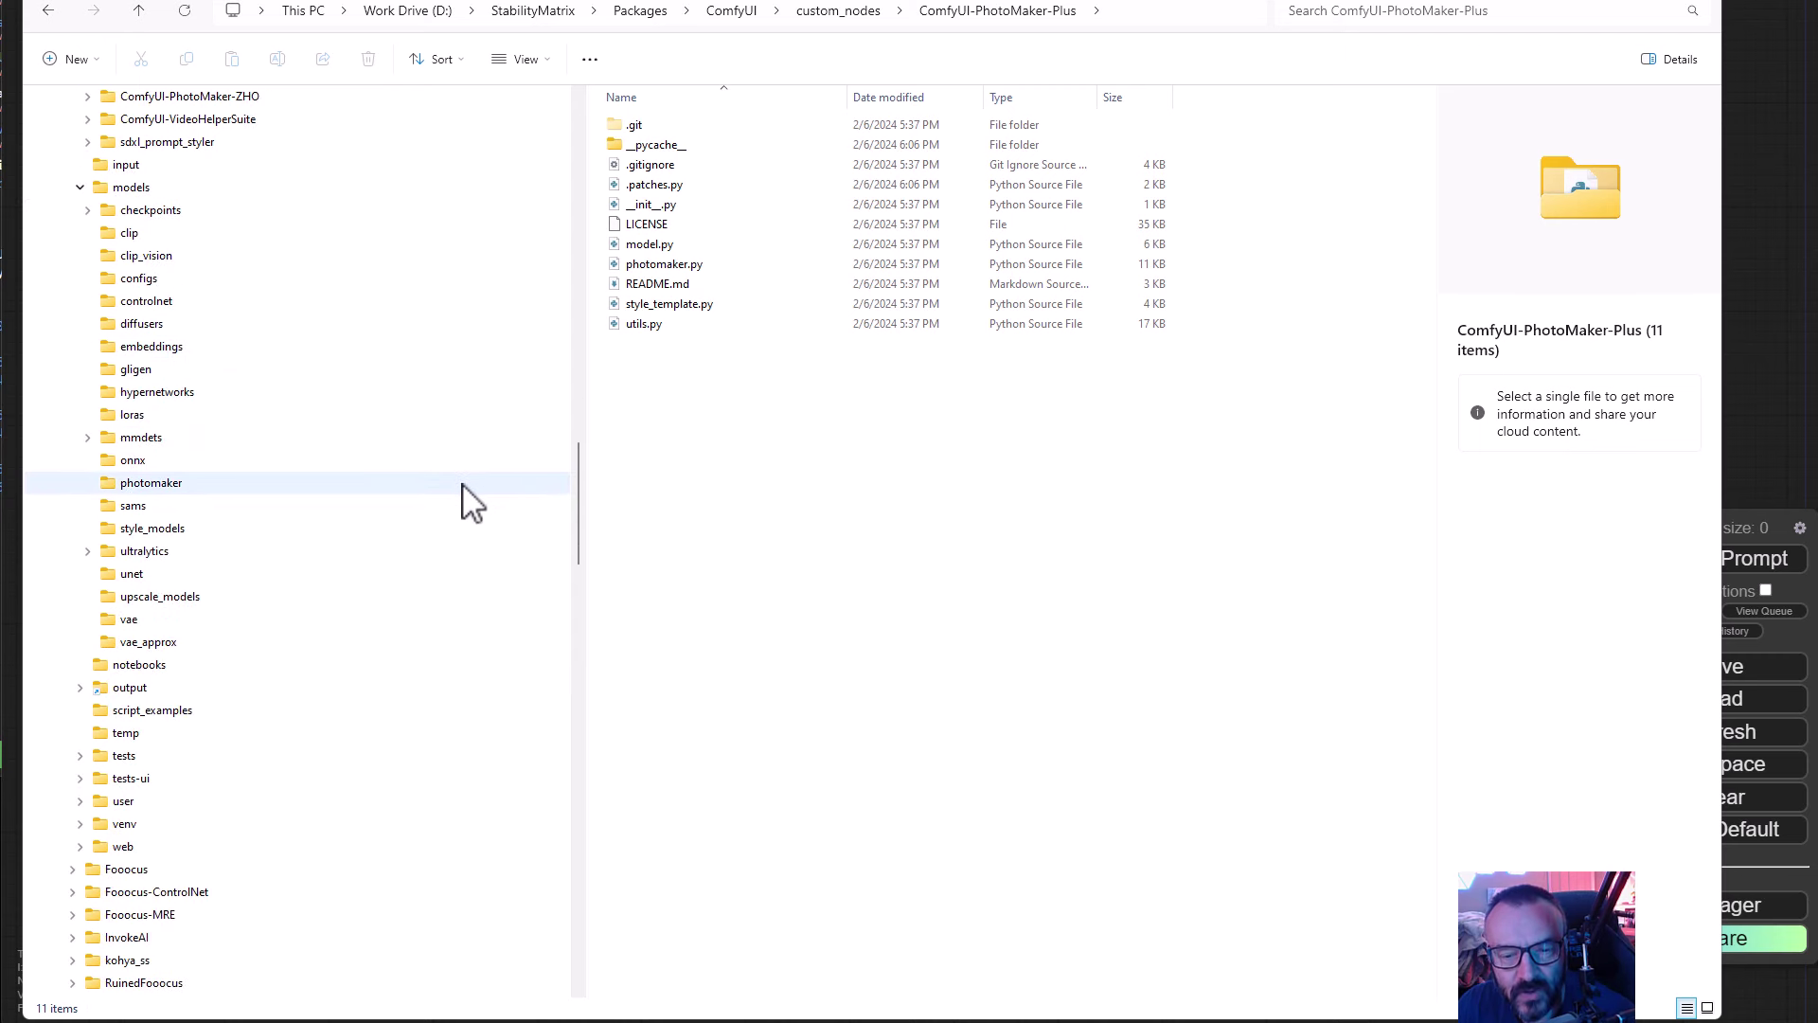
scroll(471, 502, "up", 3)
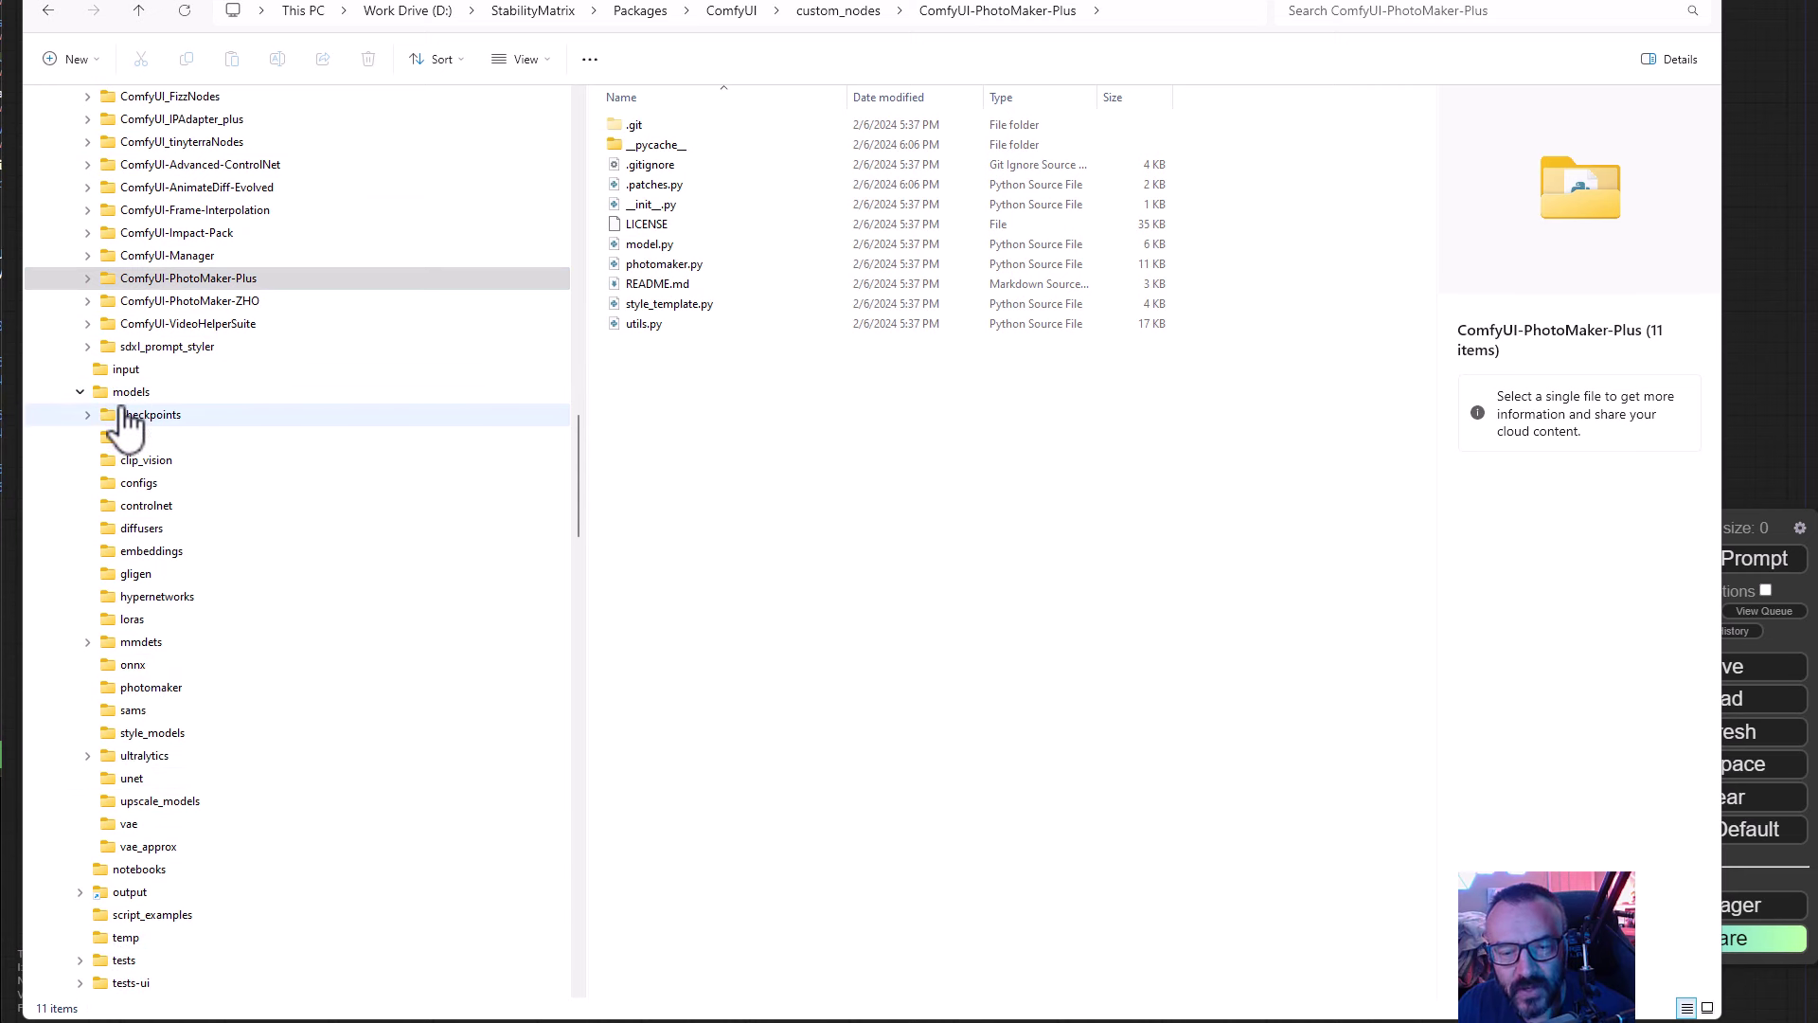
left_click(130, 620)
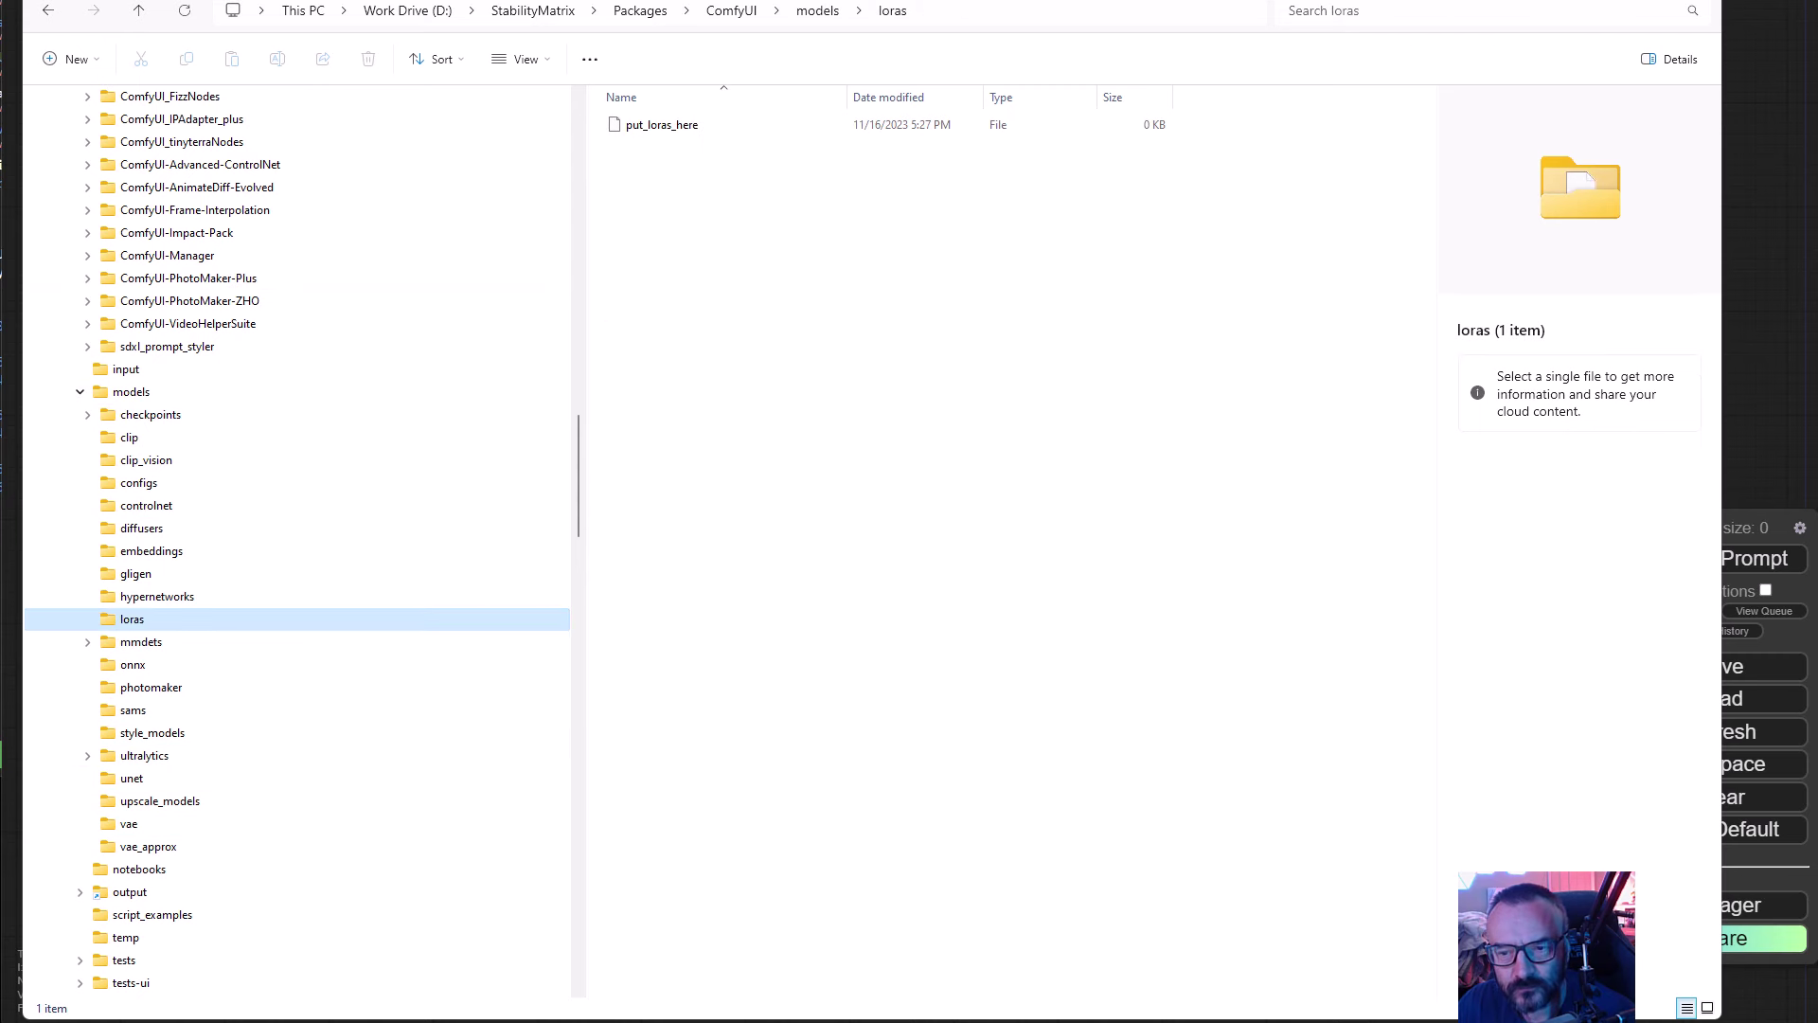
scroll(206, 587, "up", 10)
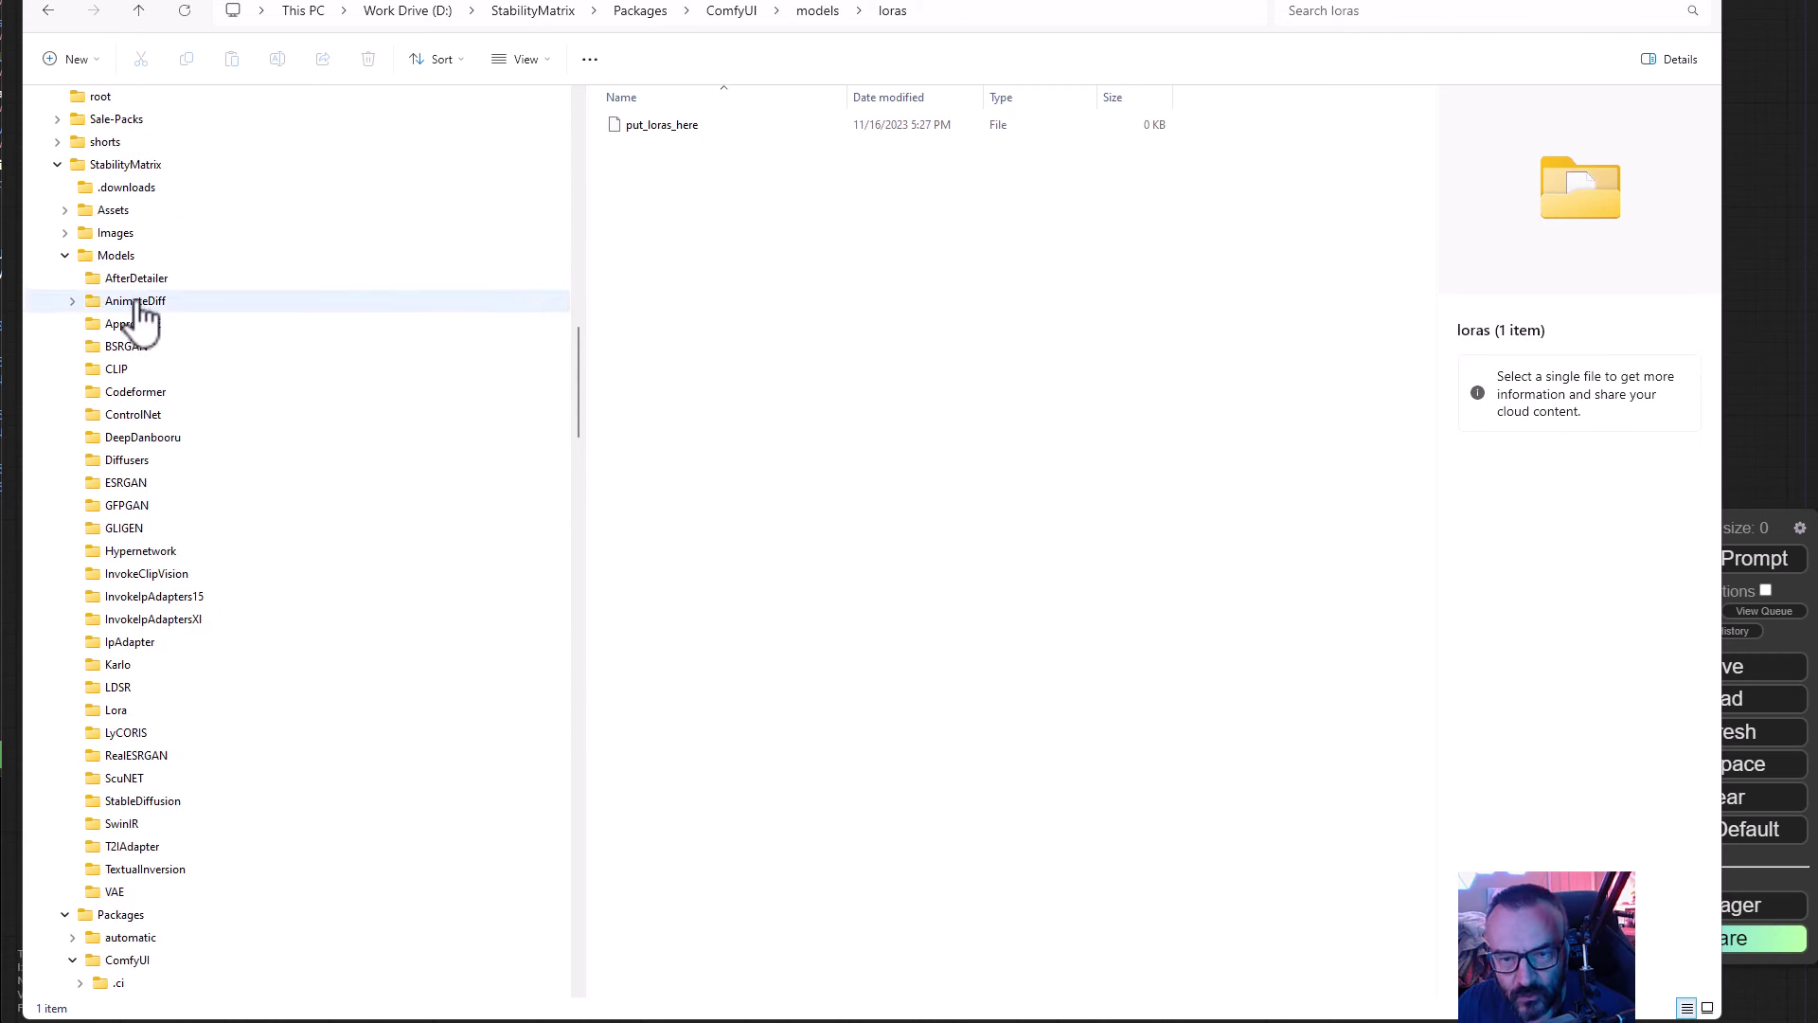
scroll(203, 377, "down", 1)
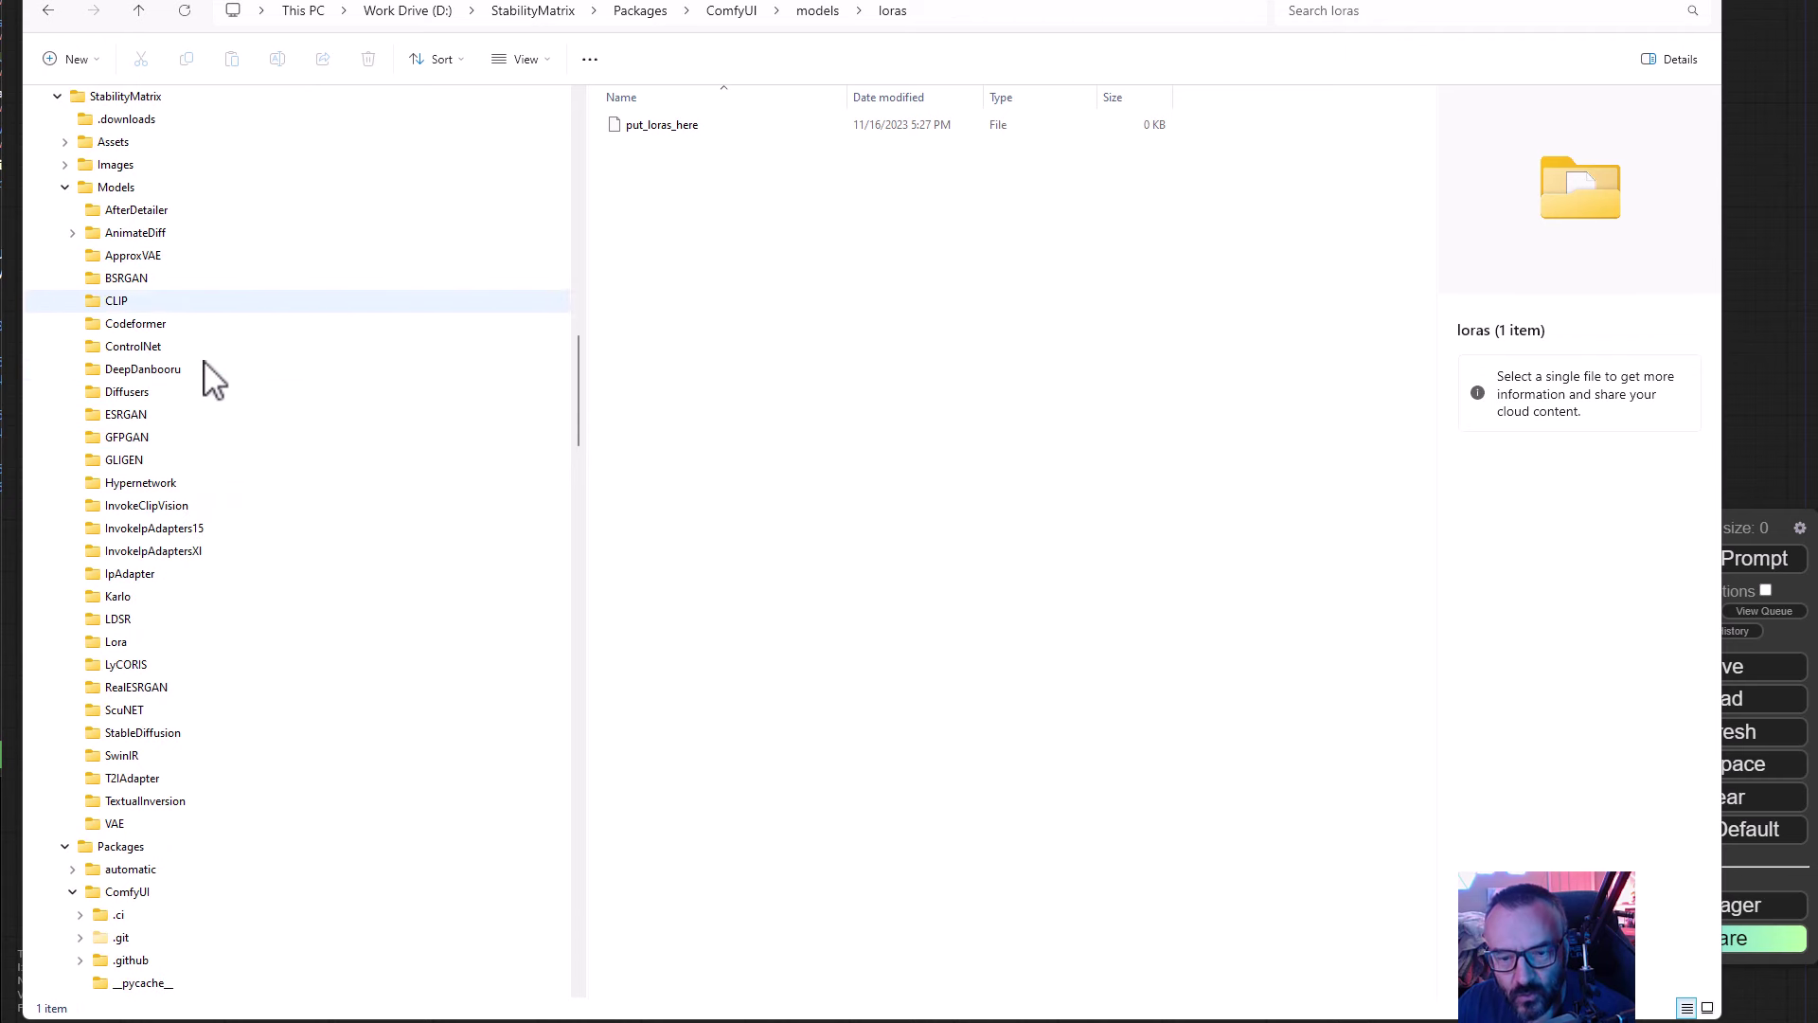
left_click(118, 643)
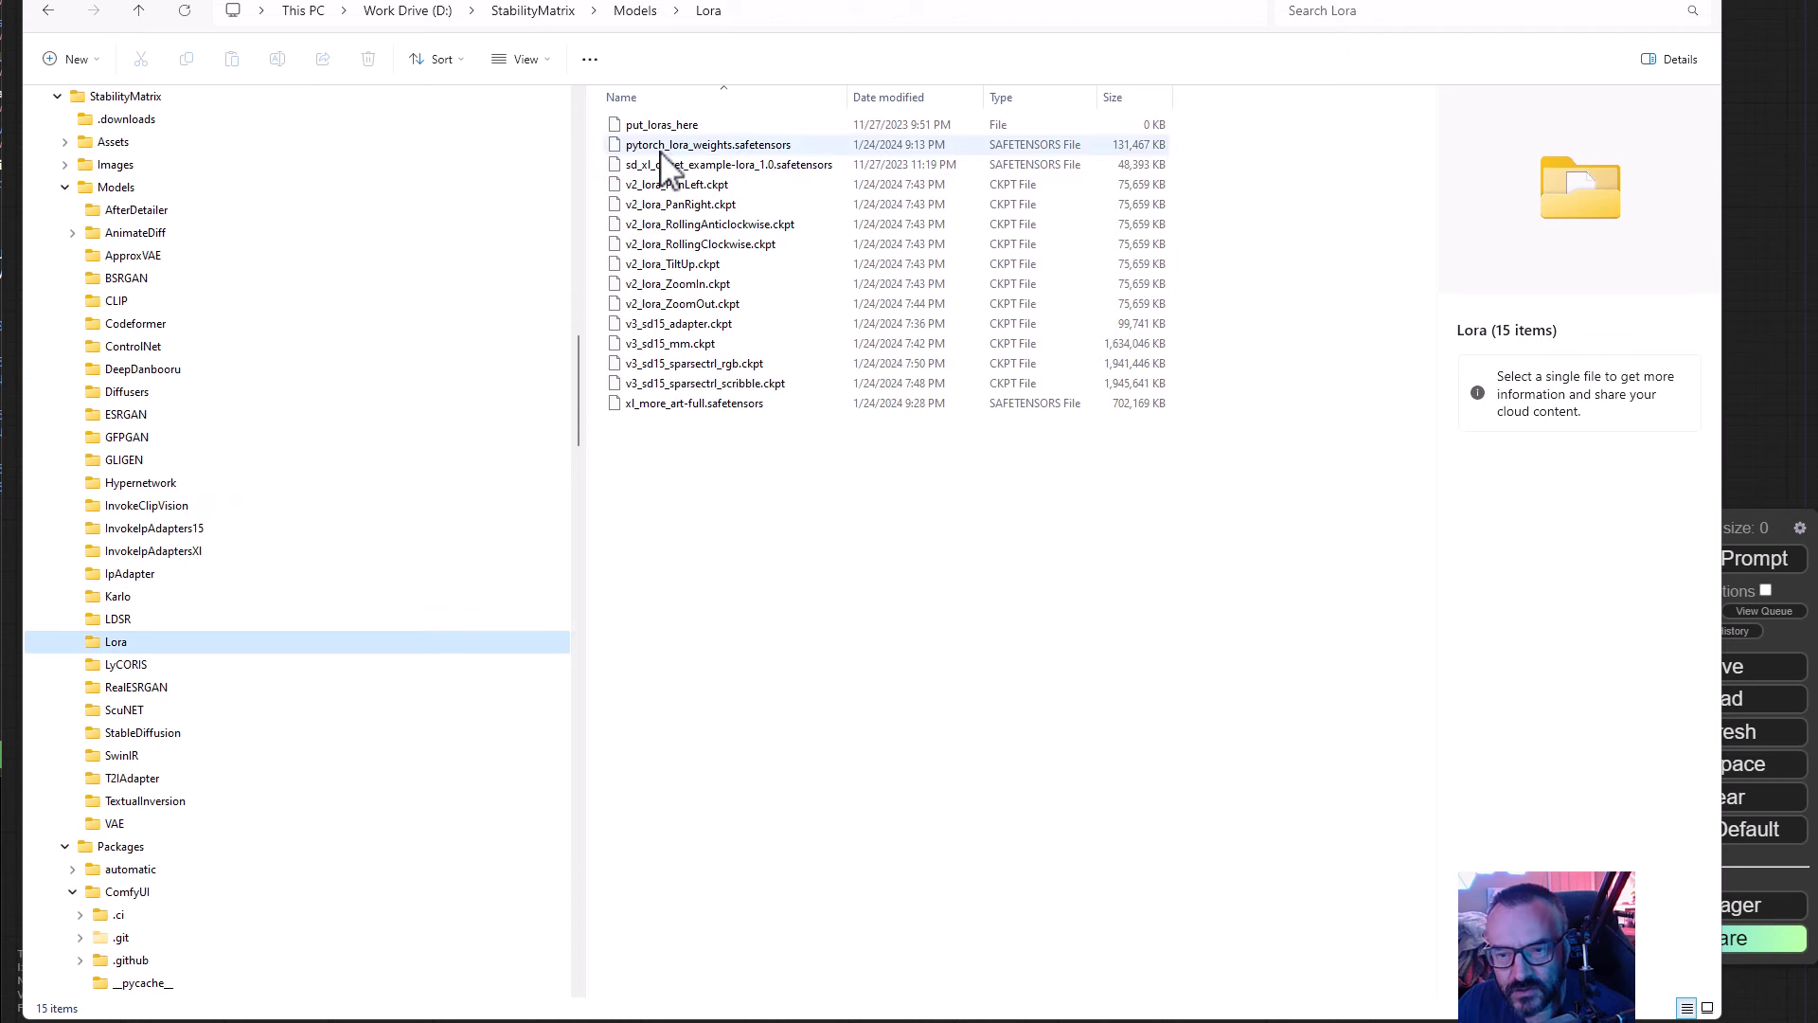
left_click(172, 734)
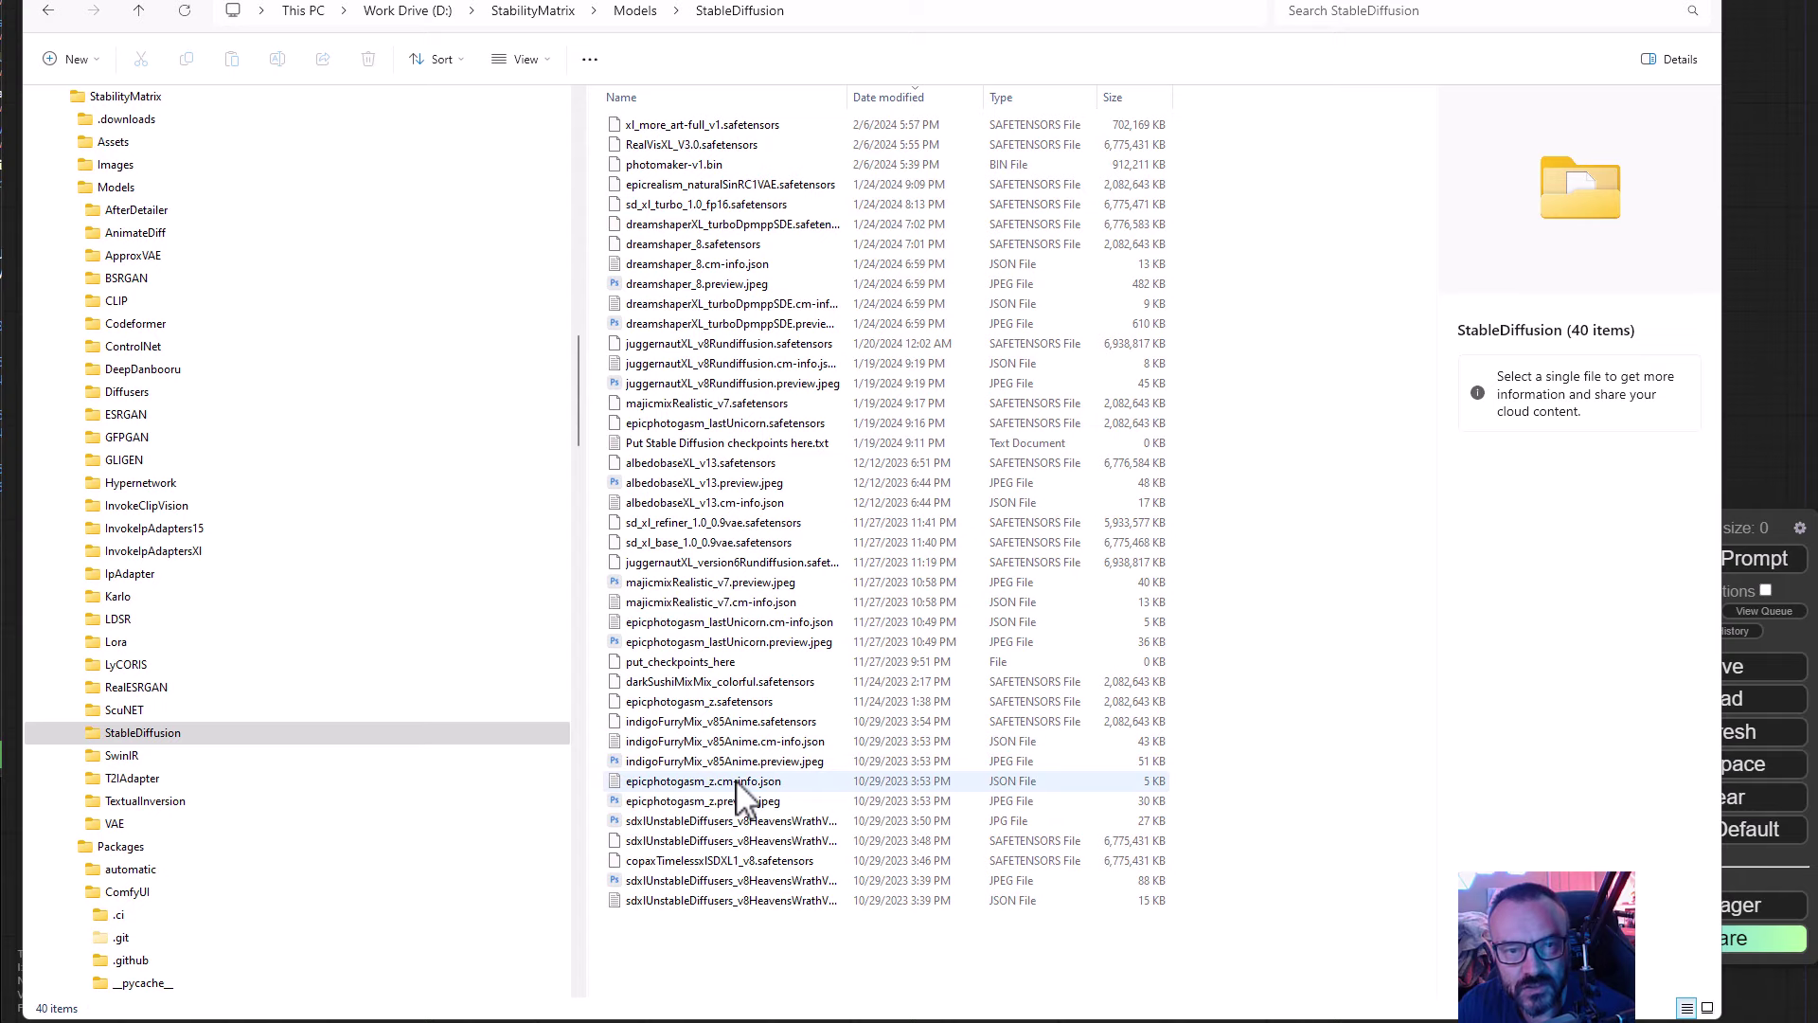
Maximize Stability Matrix, view its installed Packages list, then move the window aside
key("alt+Tab")
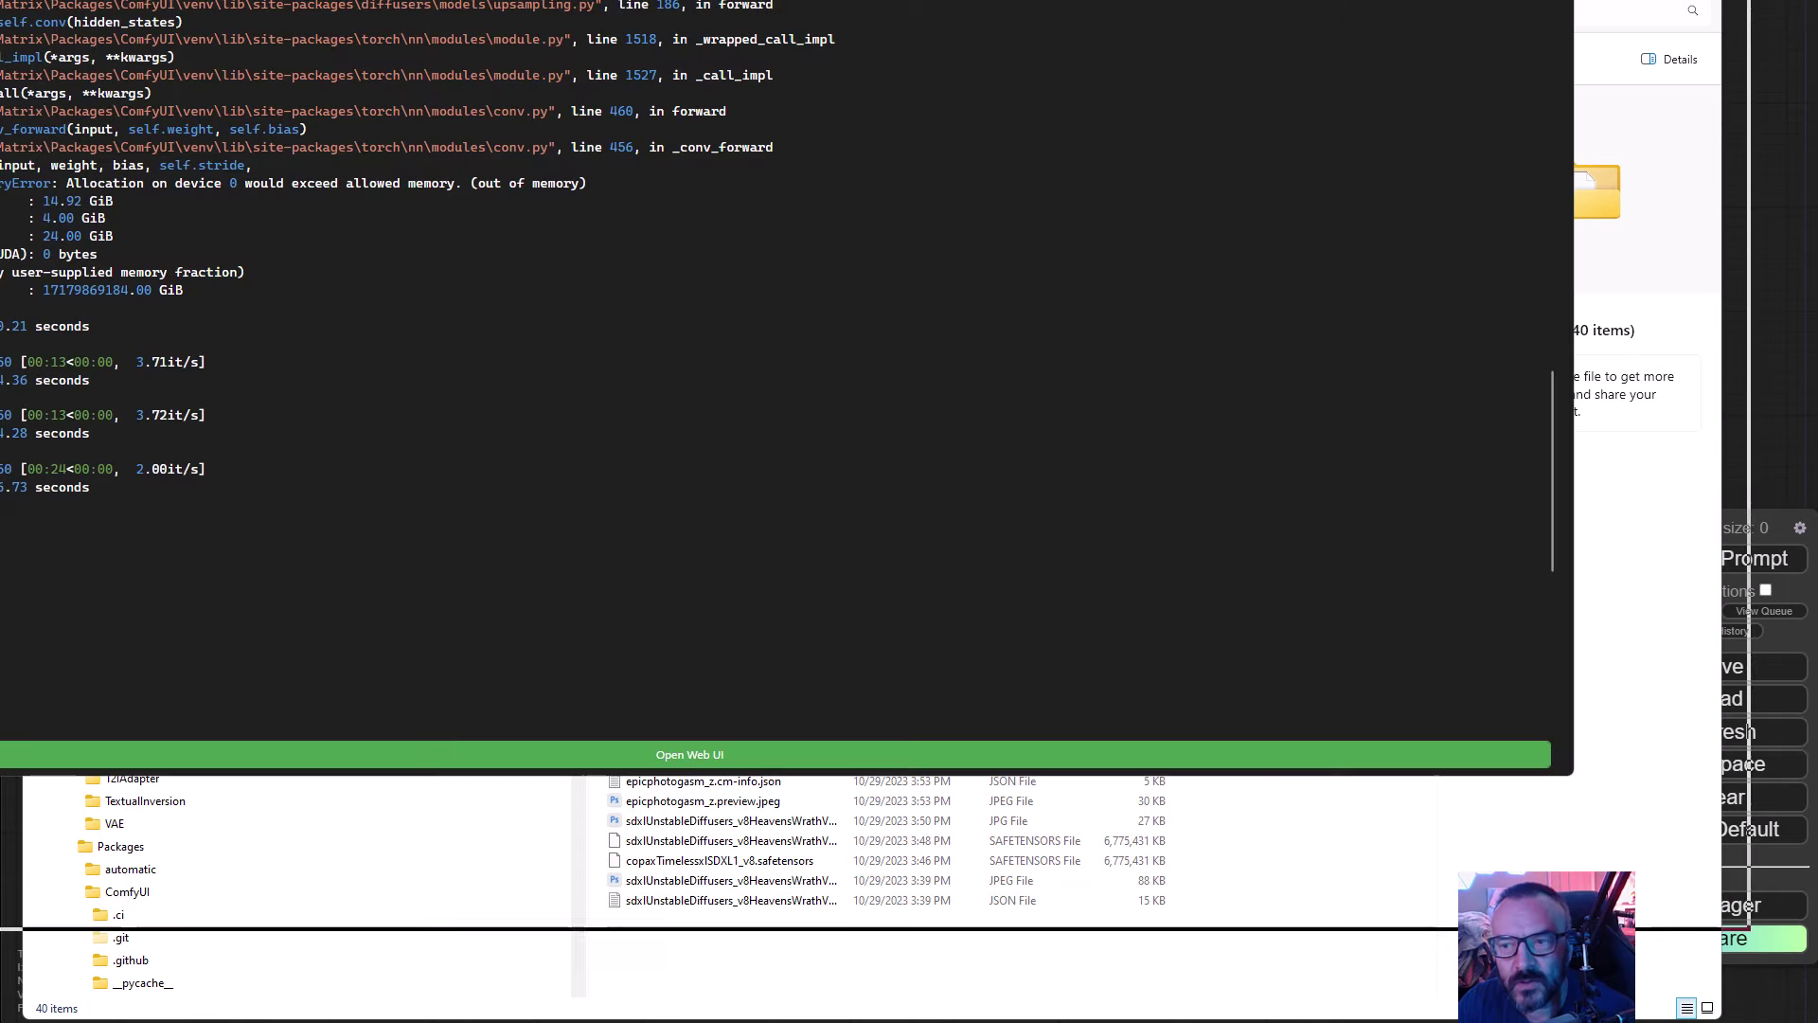
double_click(741, 12)
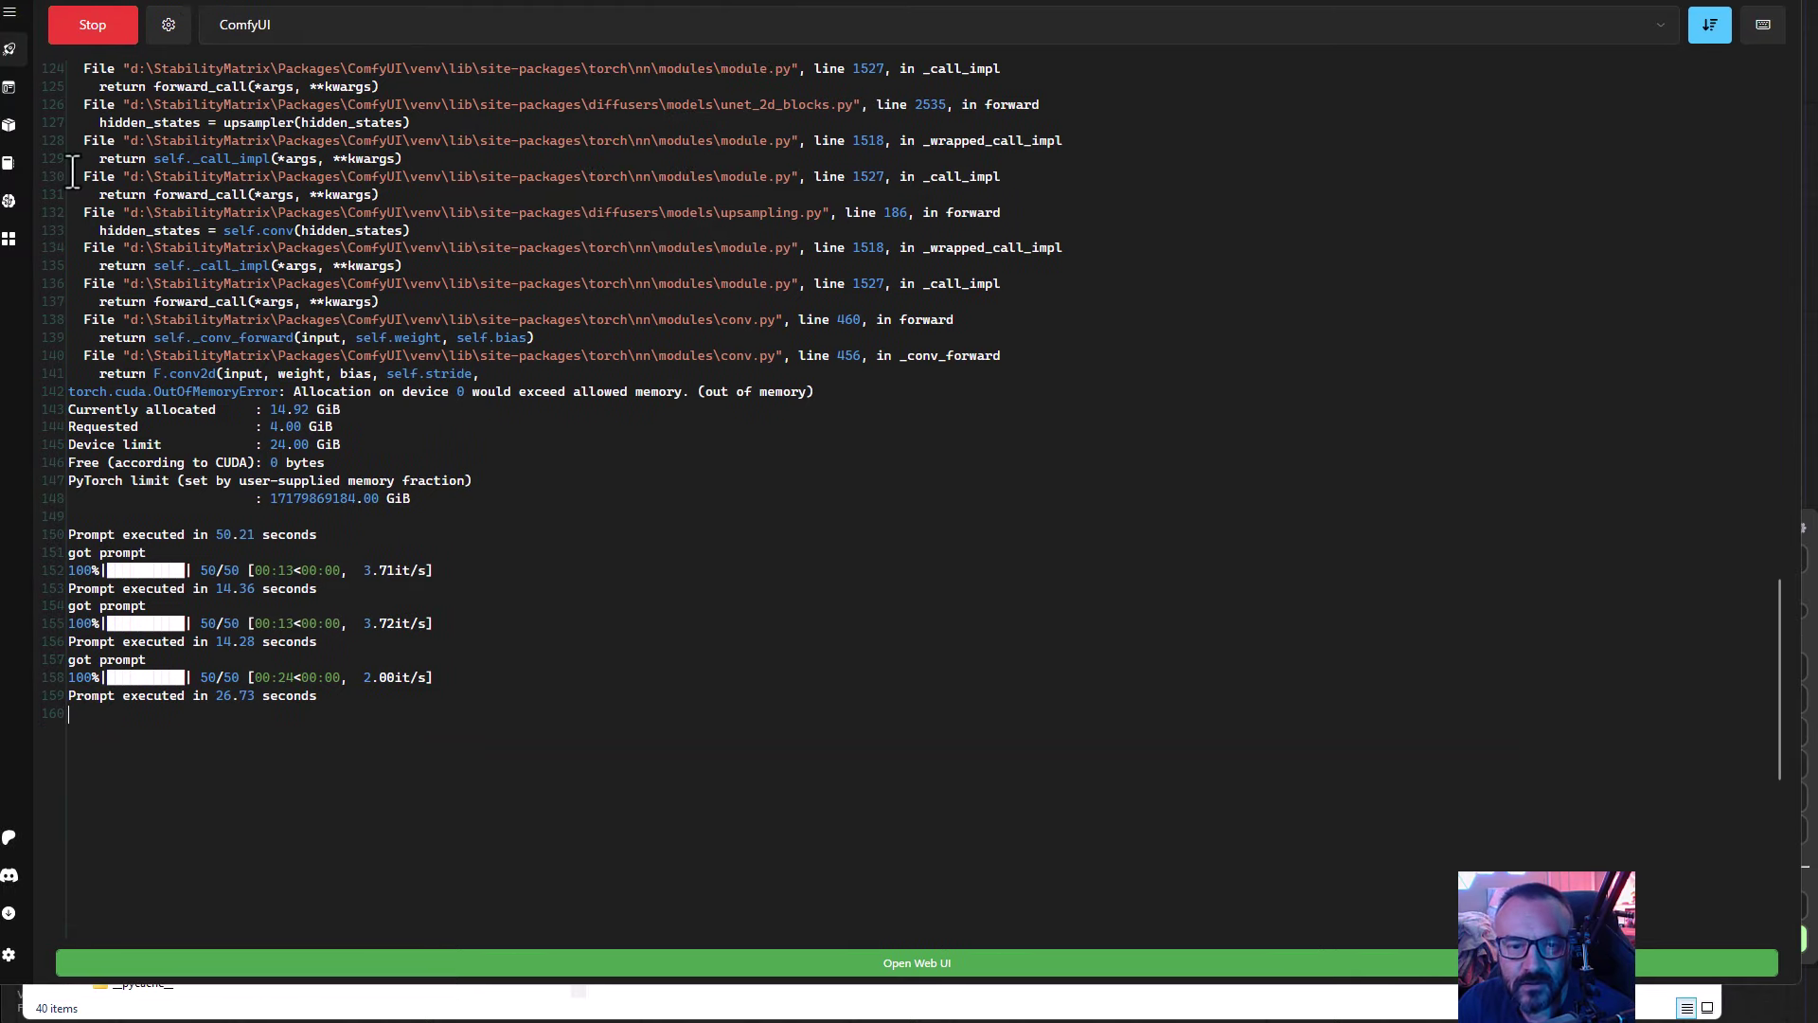
left_click(8, 126)
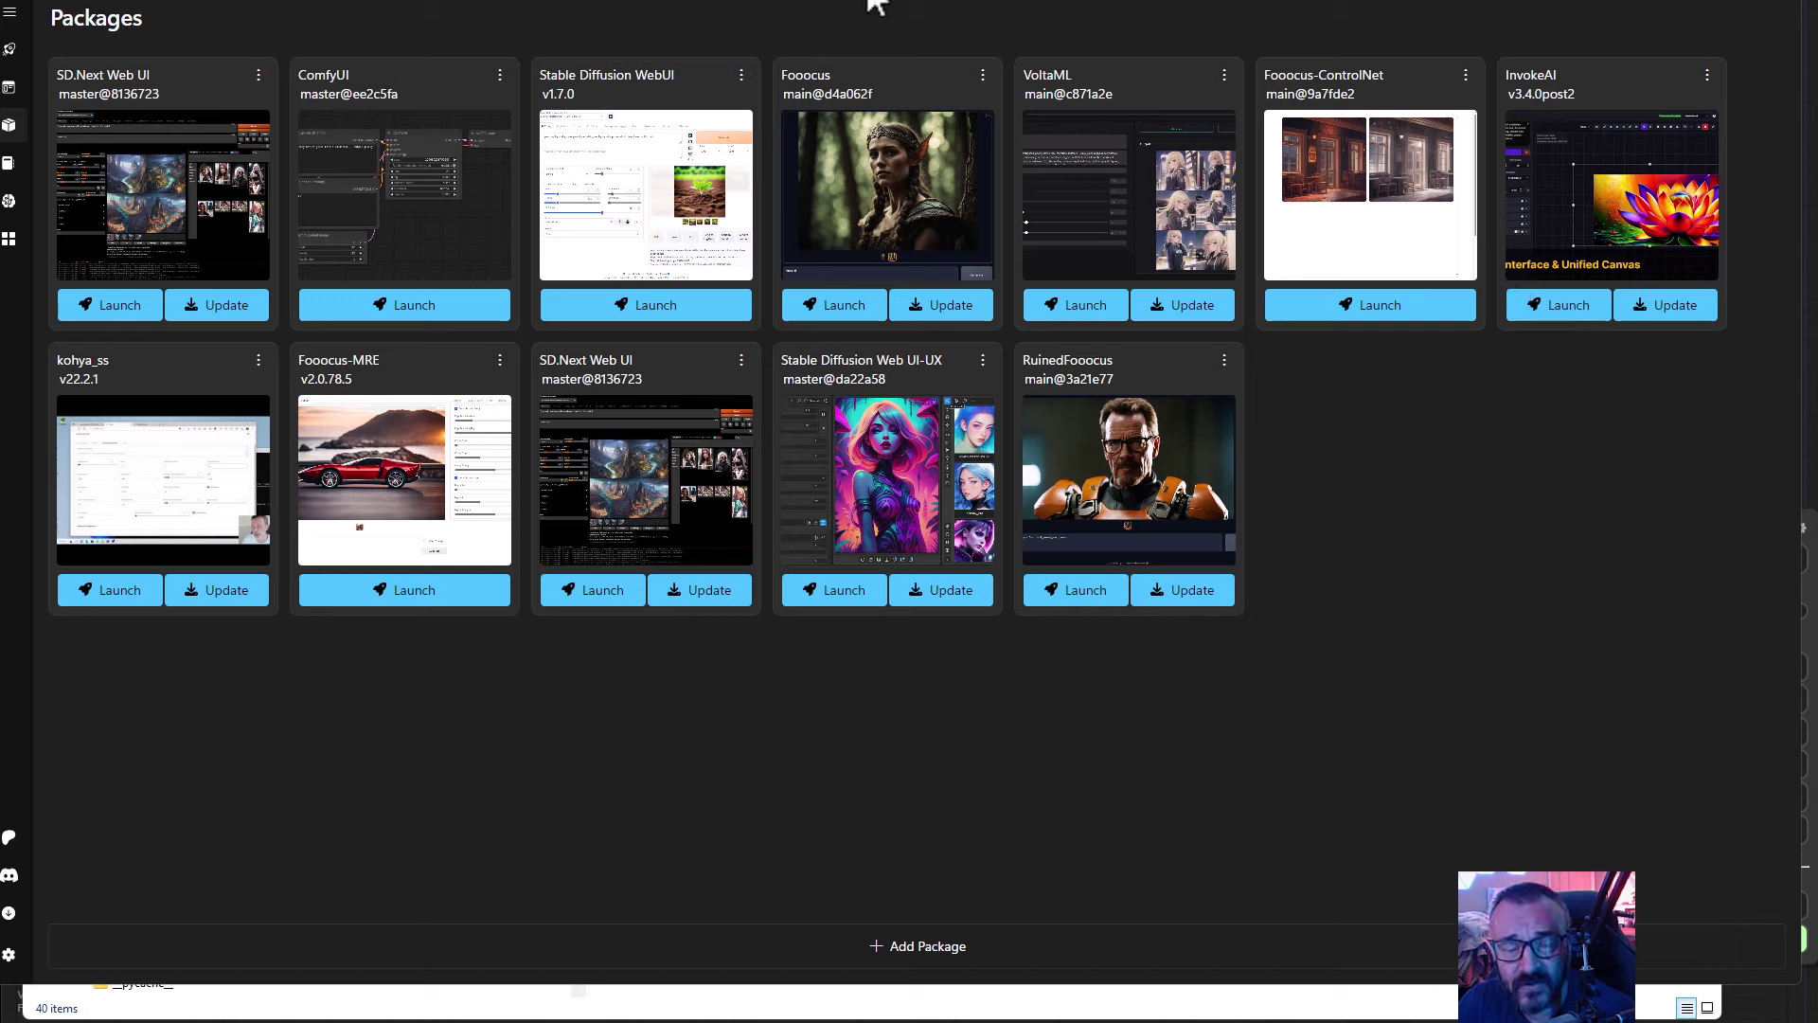
left_click_drag(877, 4, 110, 112)
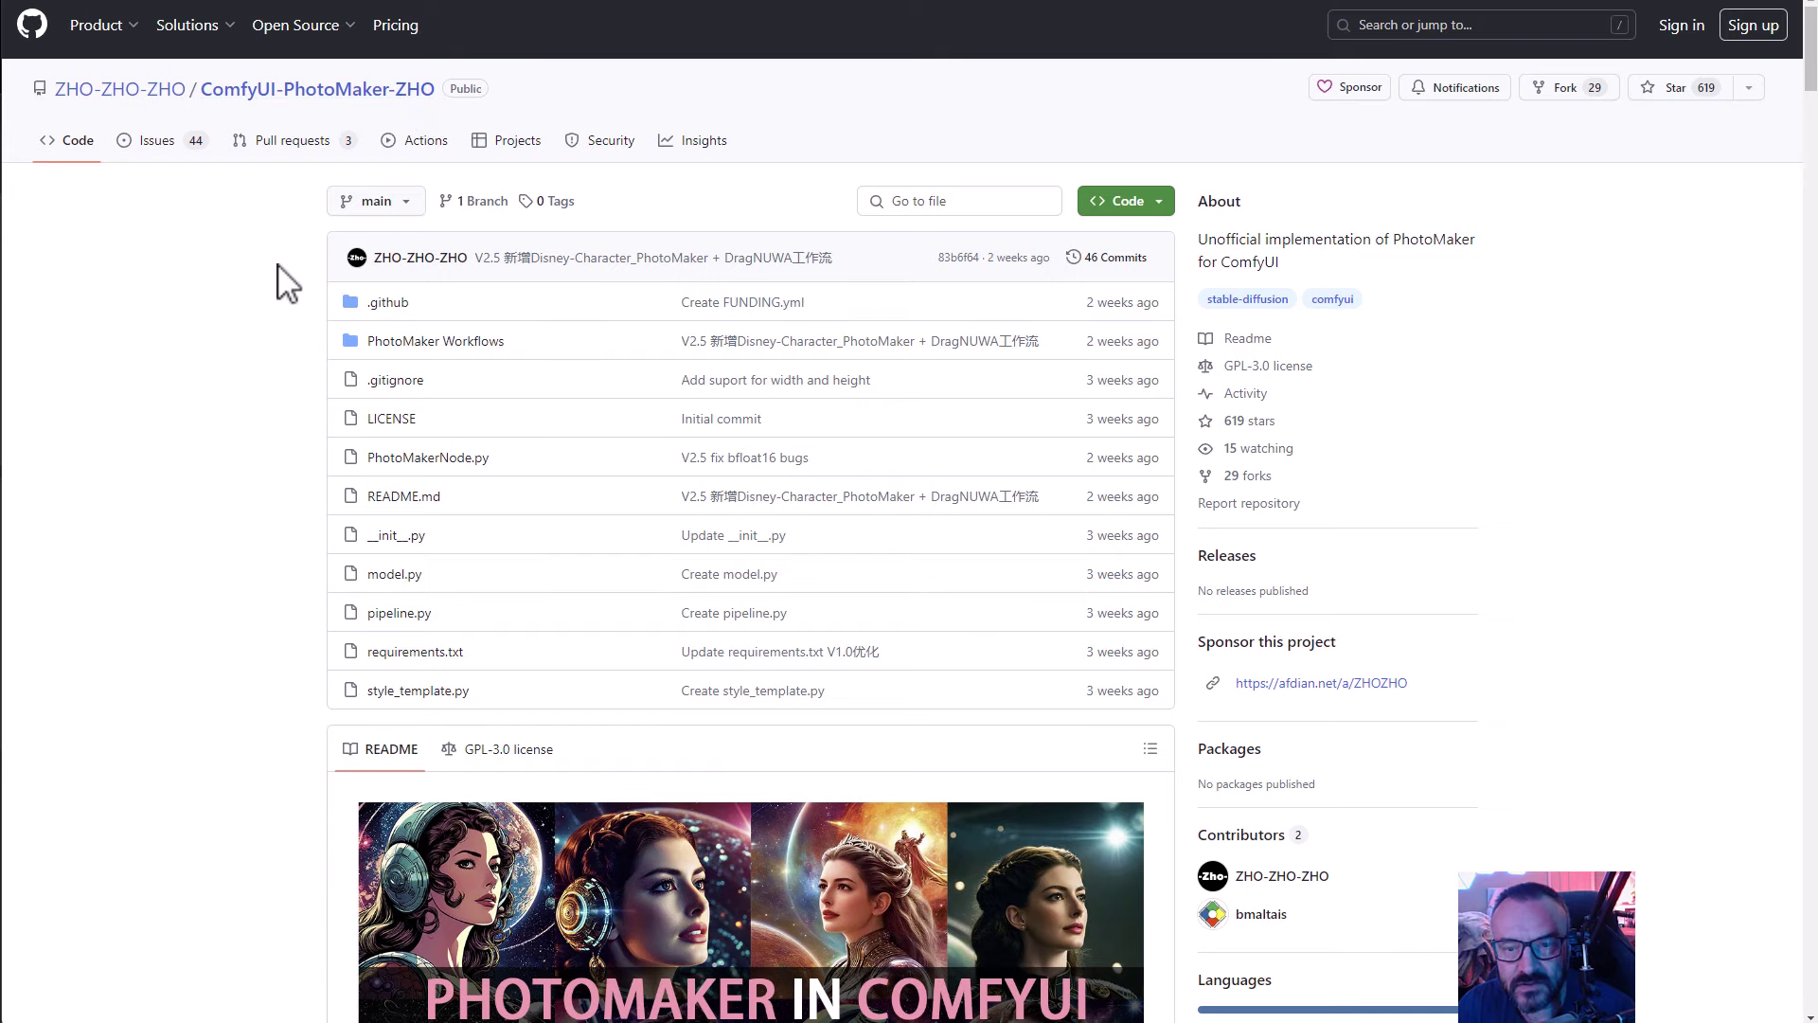
Scroll through the ComfyUI-PhotoMaker-ZHO README's Features and style list
scroll(252, 450, "down", 3)
scroll(252, 452, "down", 5)
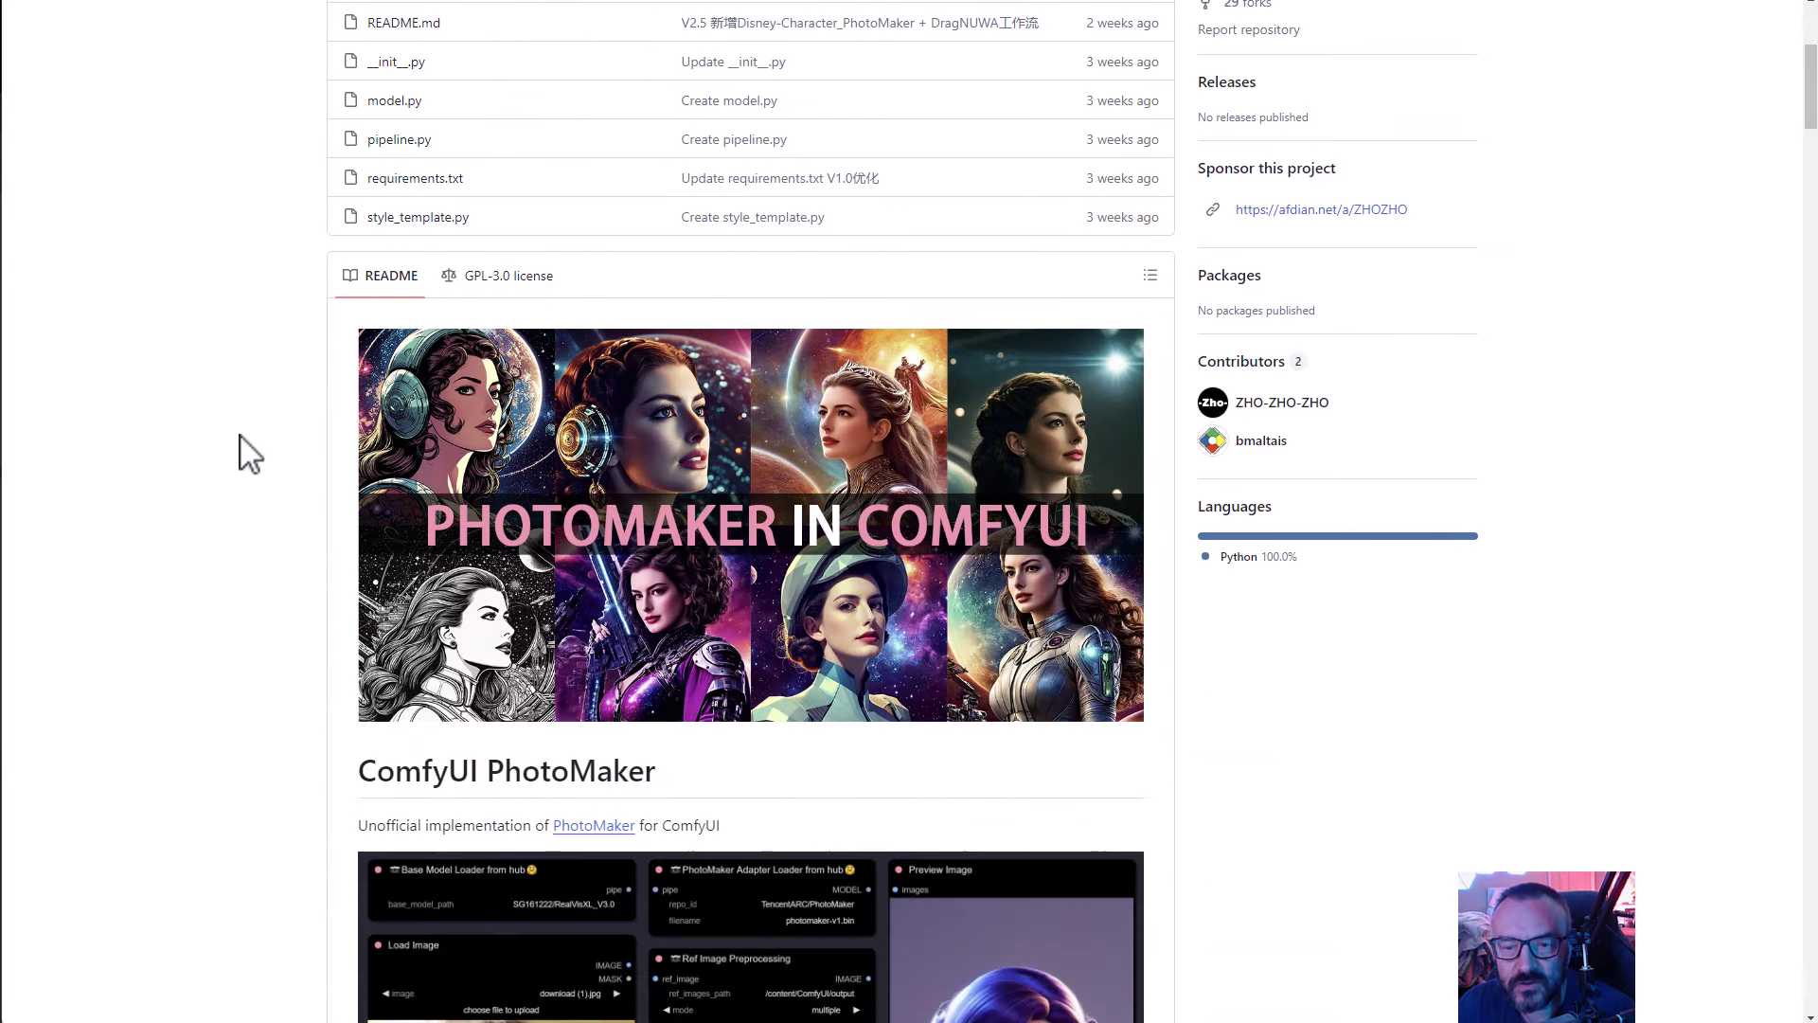
scroll(304, 600, "down", 15)
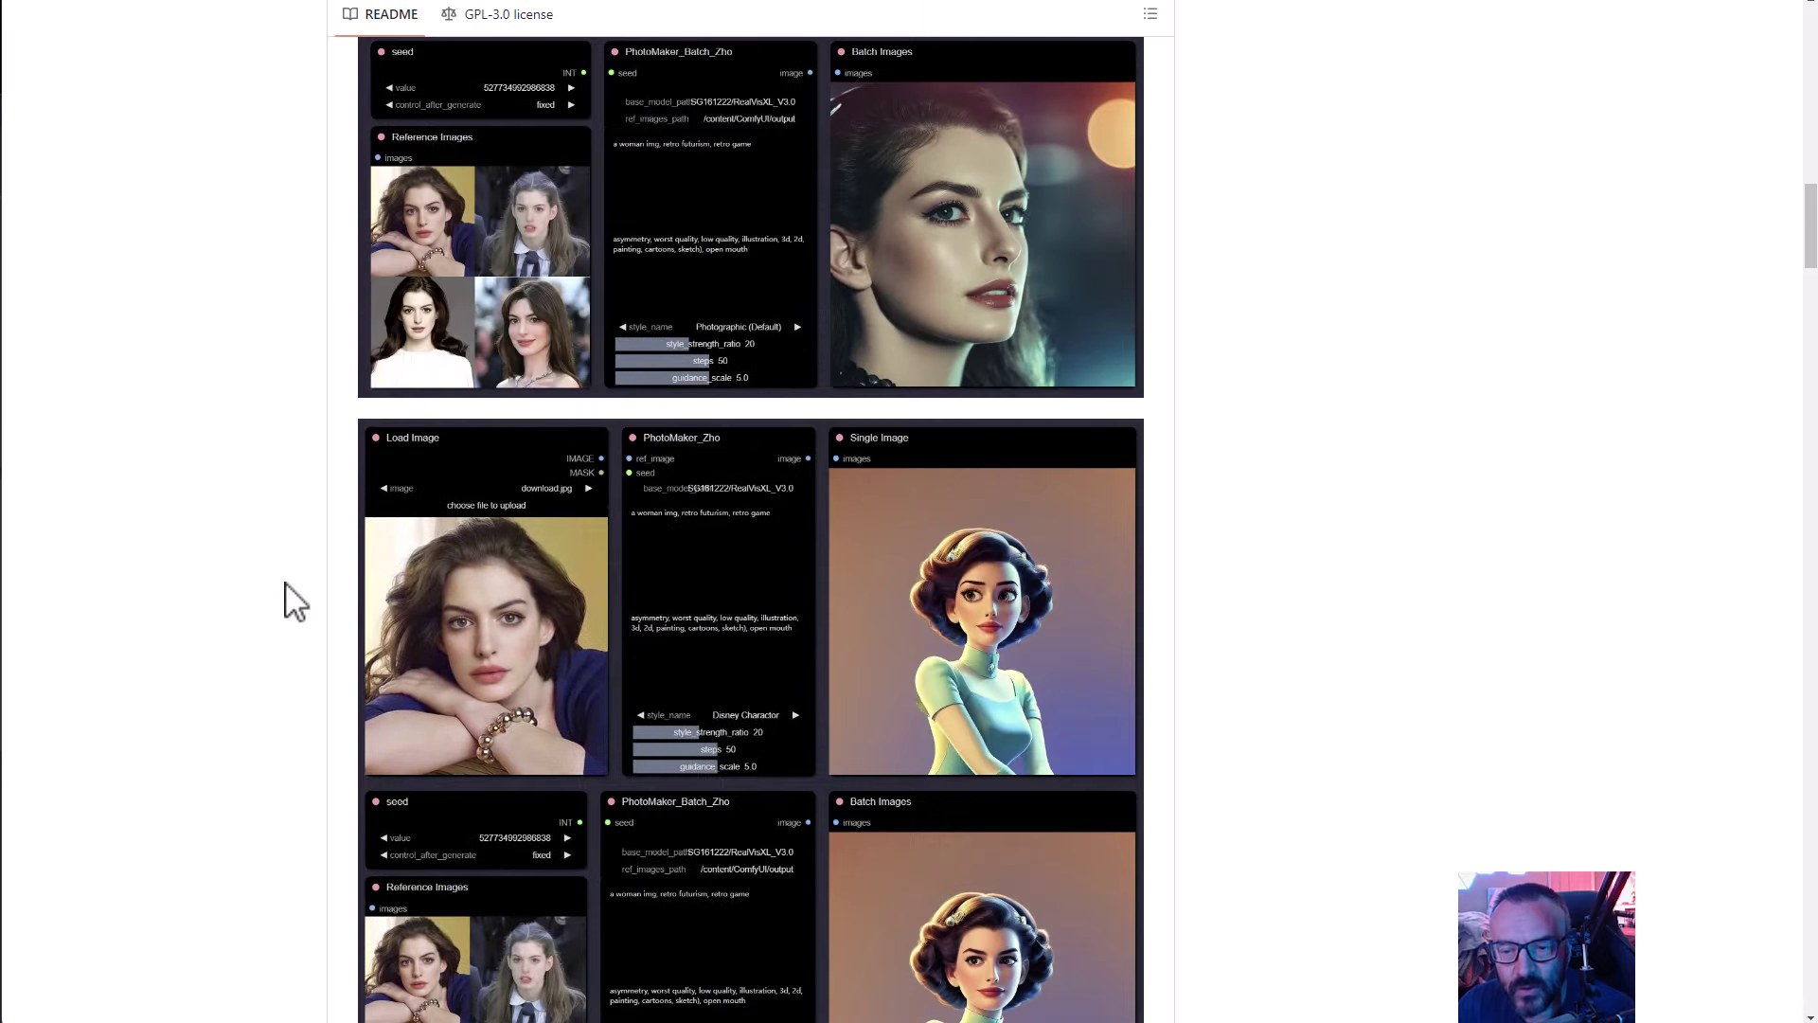
scroll(285, 587, "down", 6)
scroll(285, 587, "up", 7)
scroll(285, 587, "down", 7)
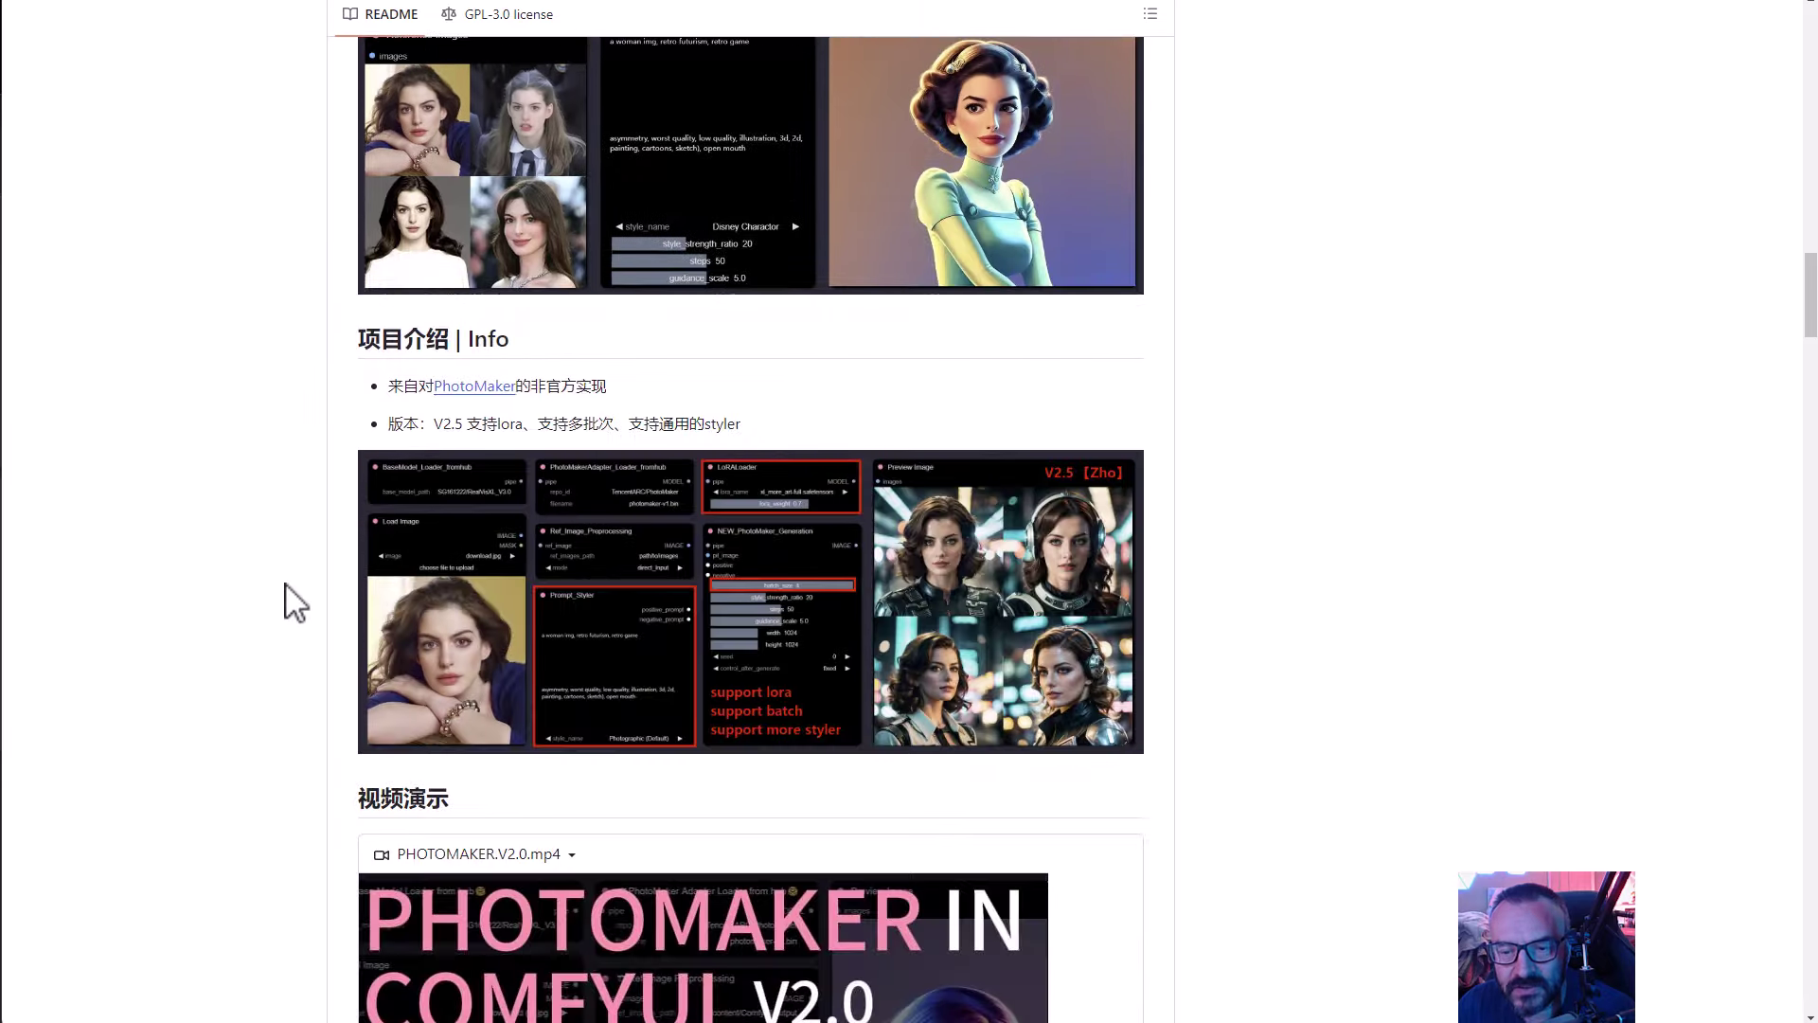
scroll(265, 443, "down", 12)
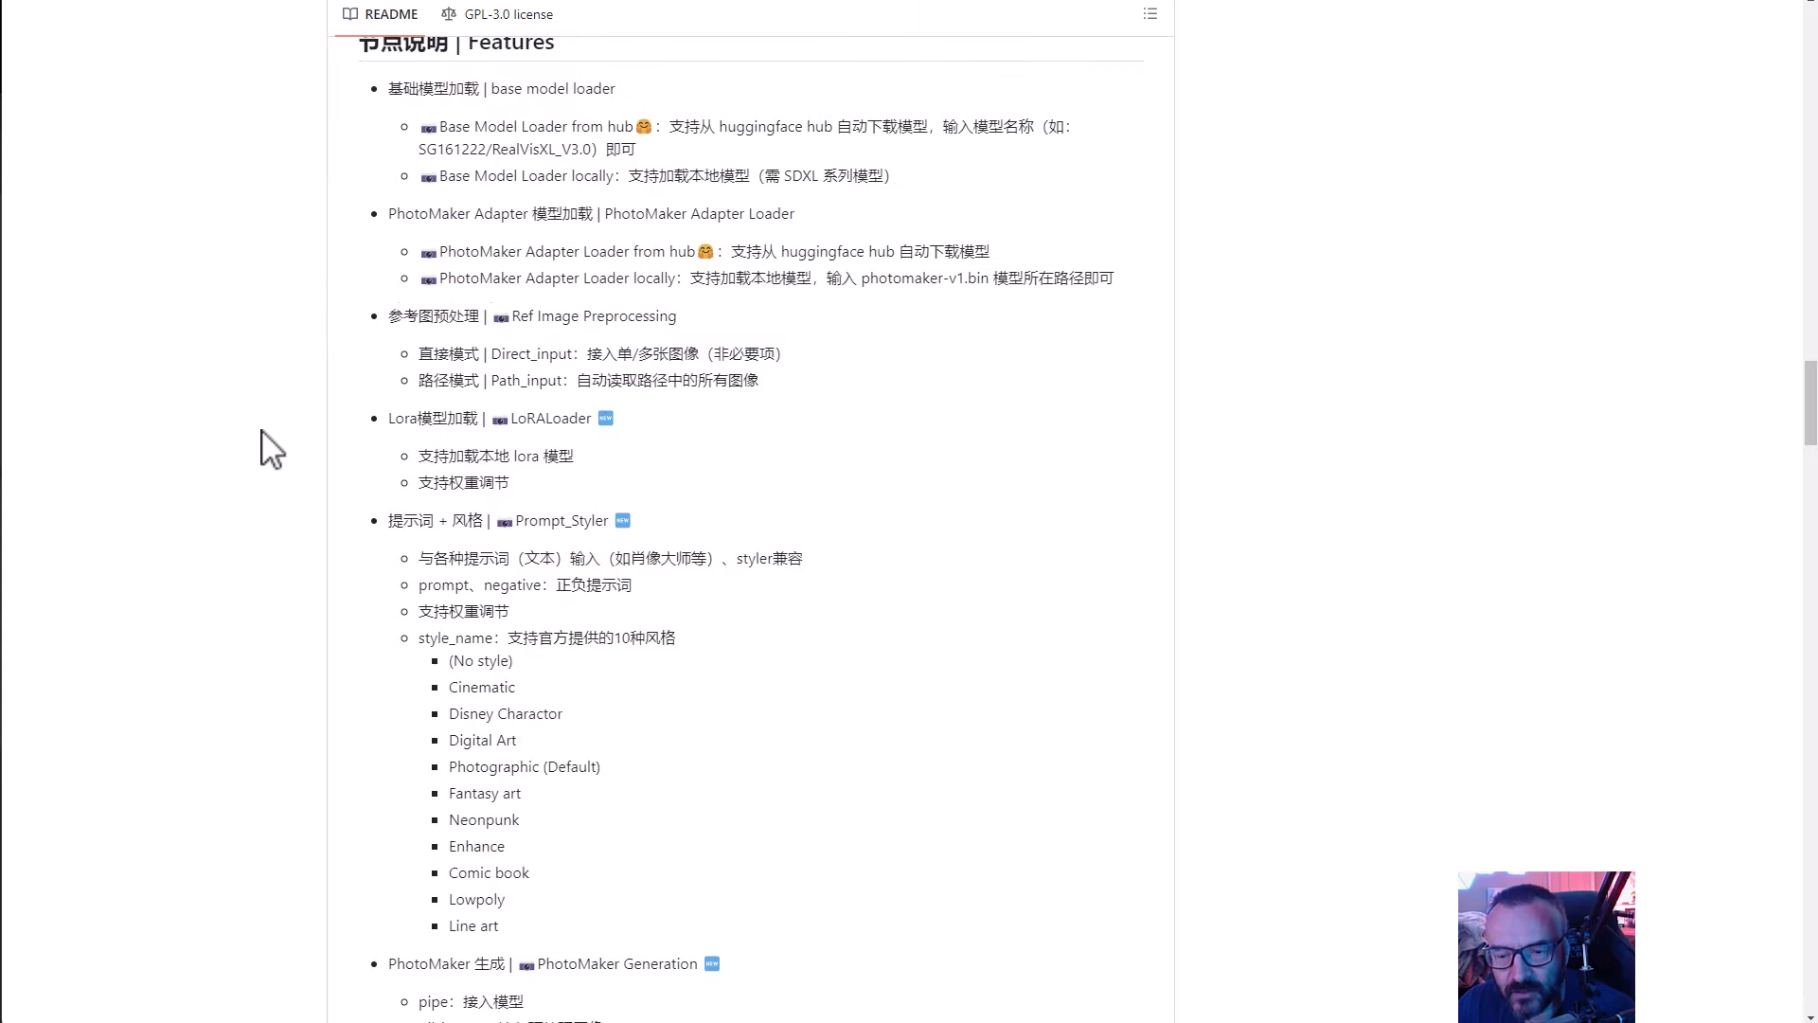
scroll(265, 443, "down", 20)
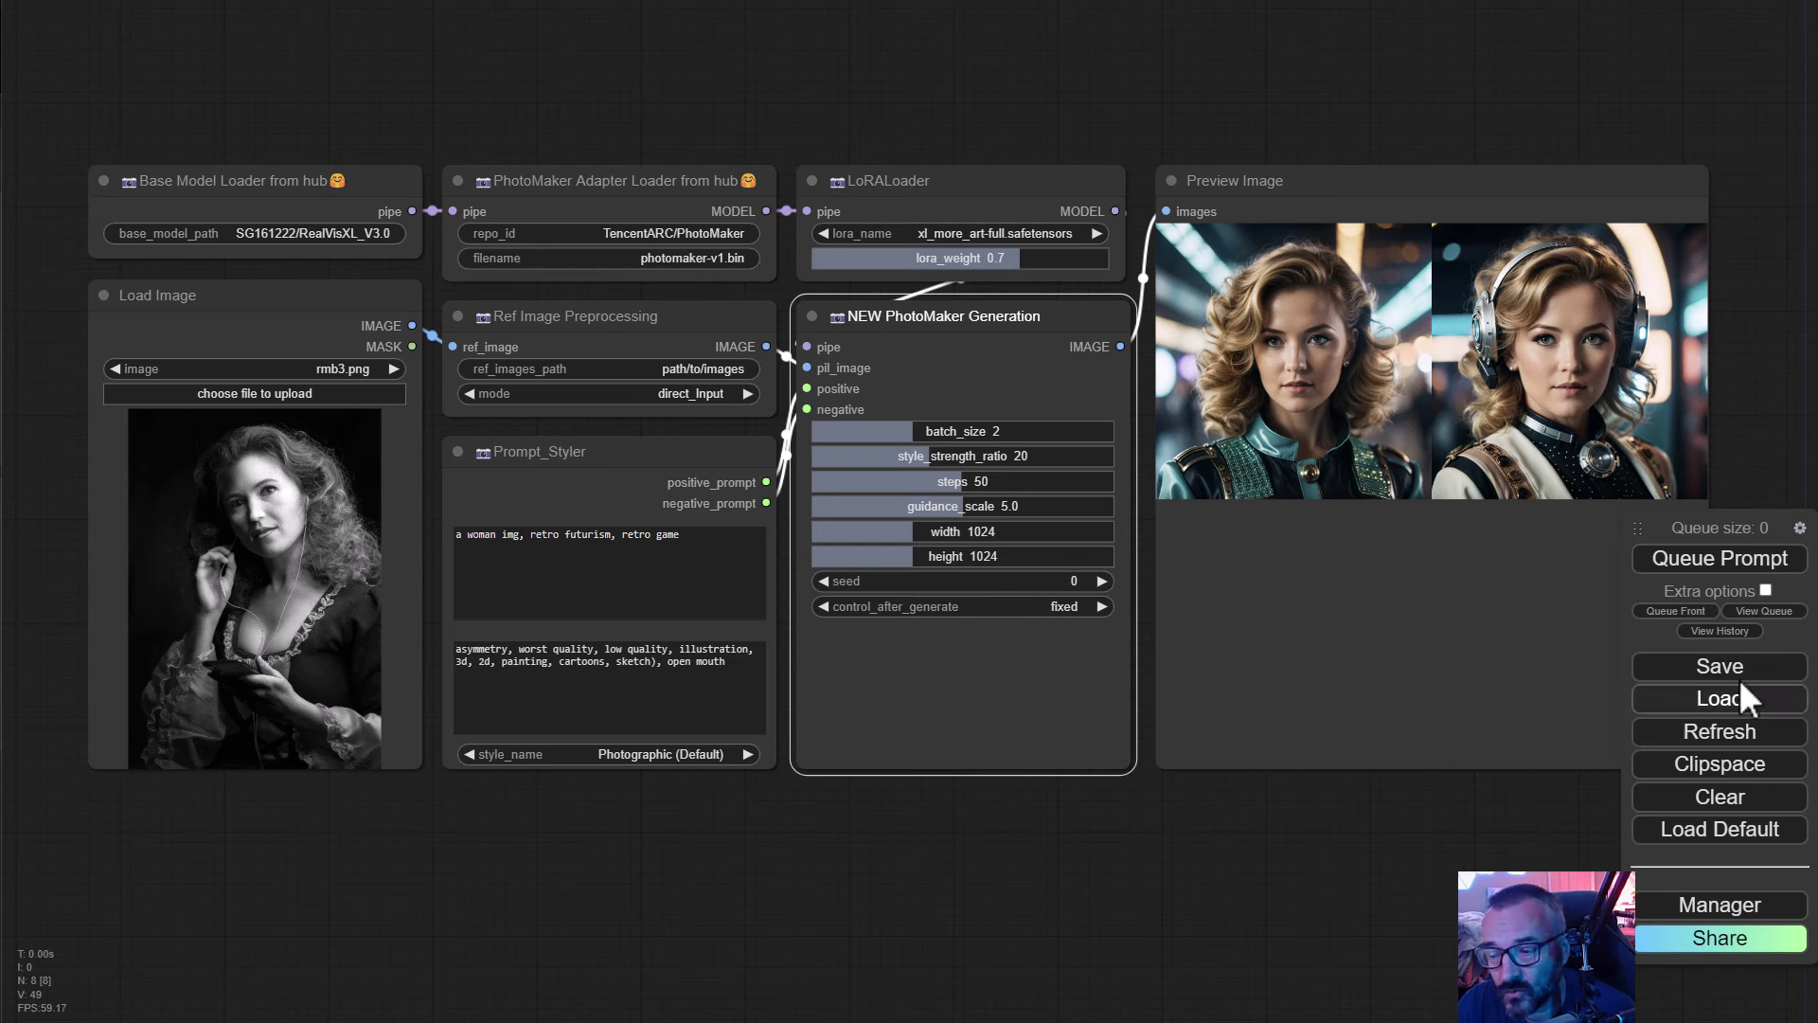
Open the ComfyUI custom node Manager menu and close it again
left_click(1710, 906)
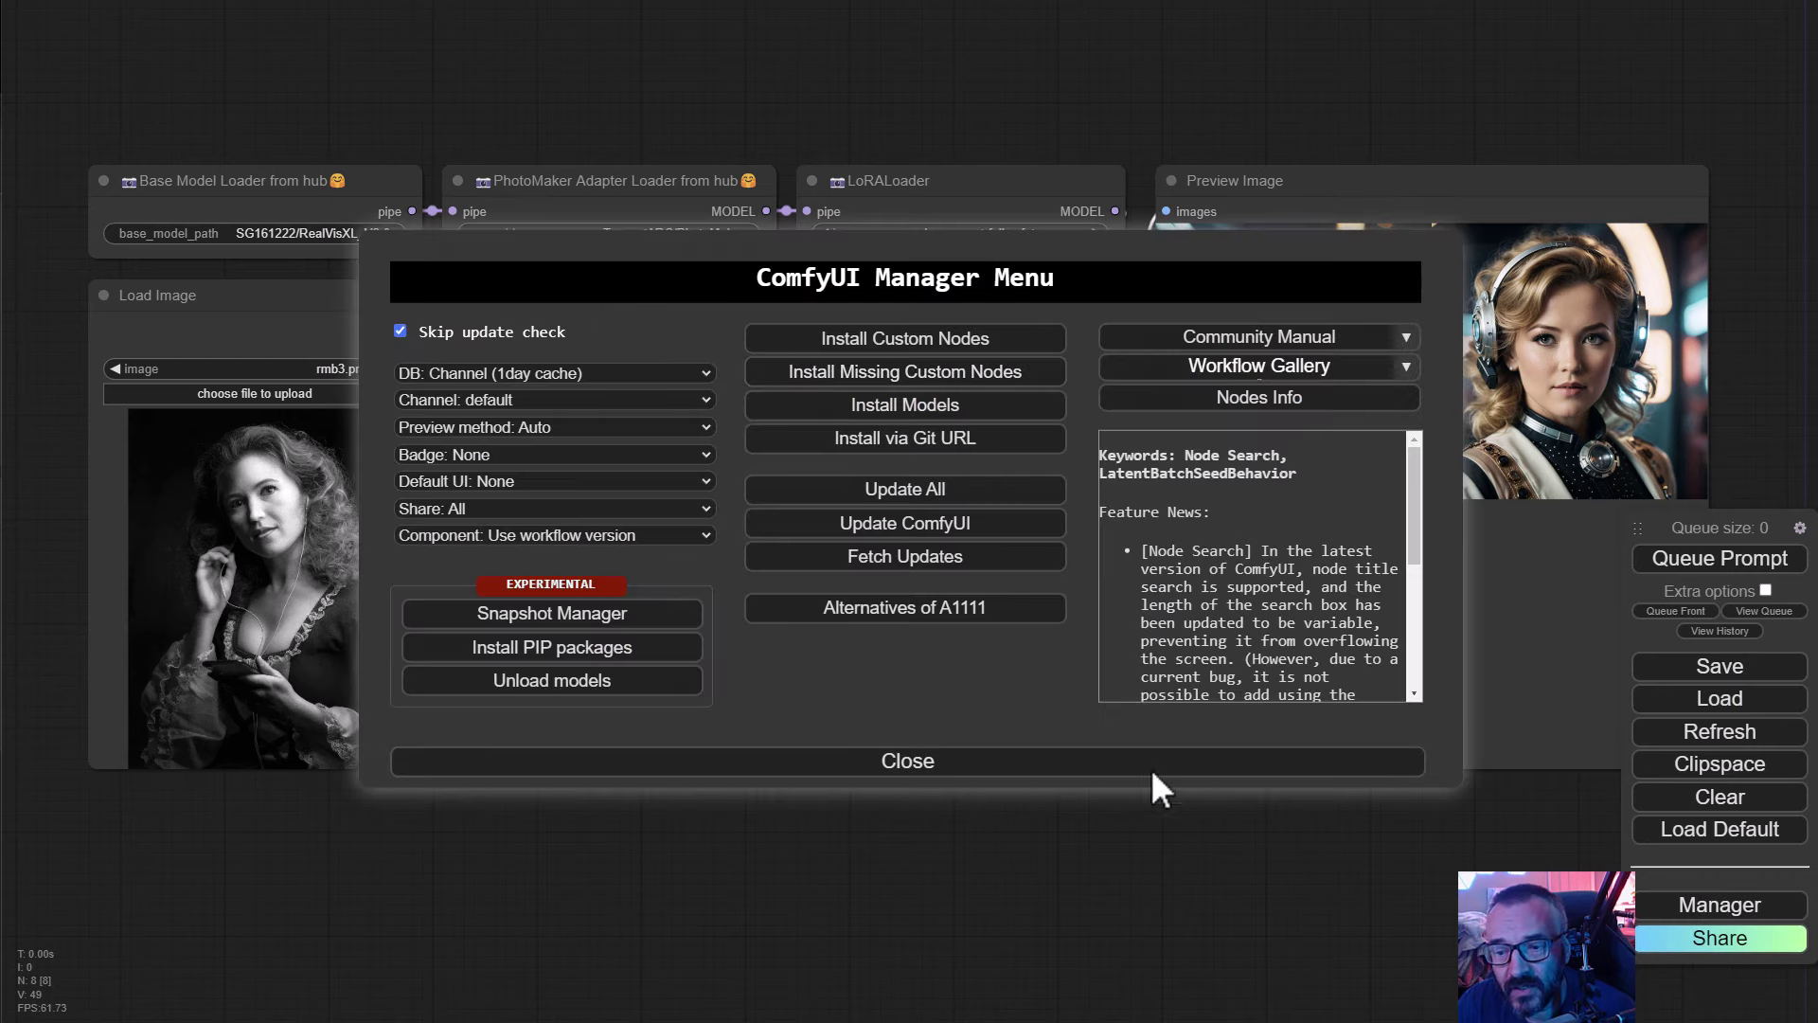
left_click(1068, 769)
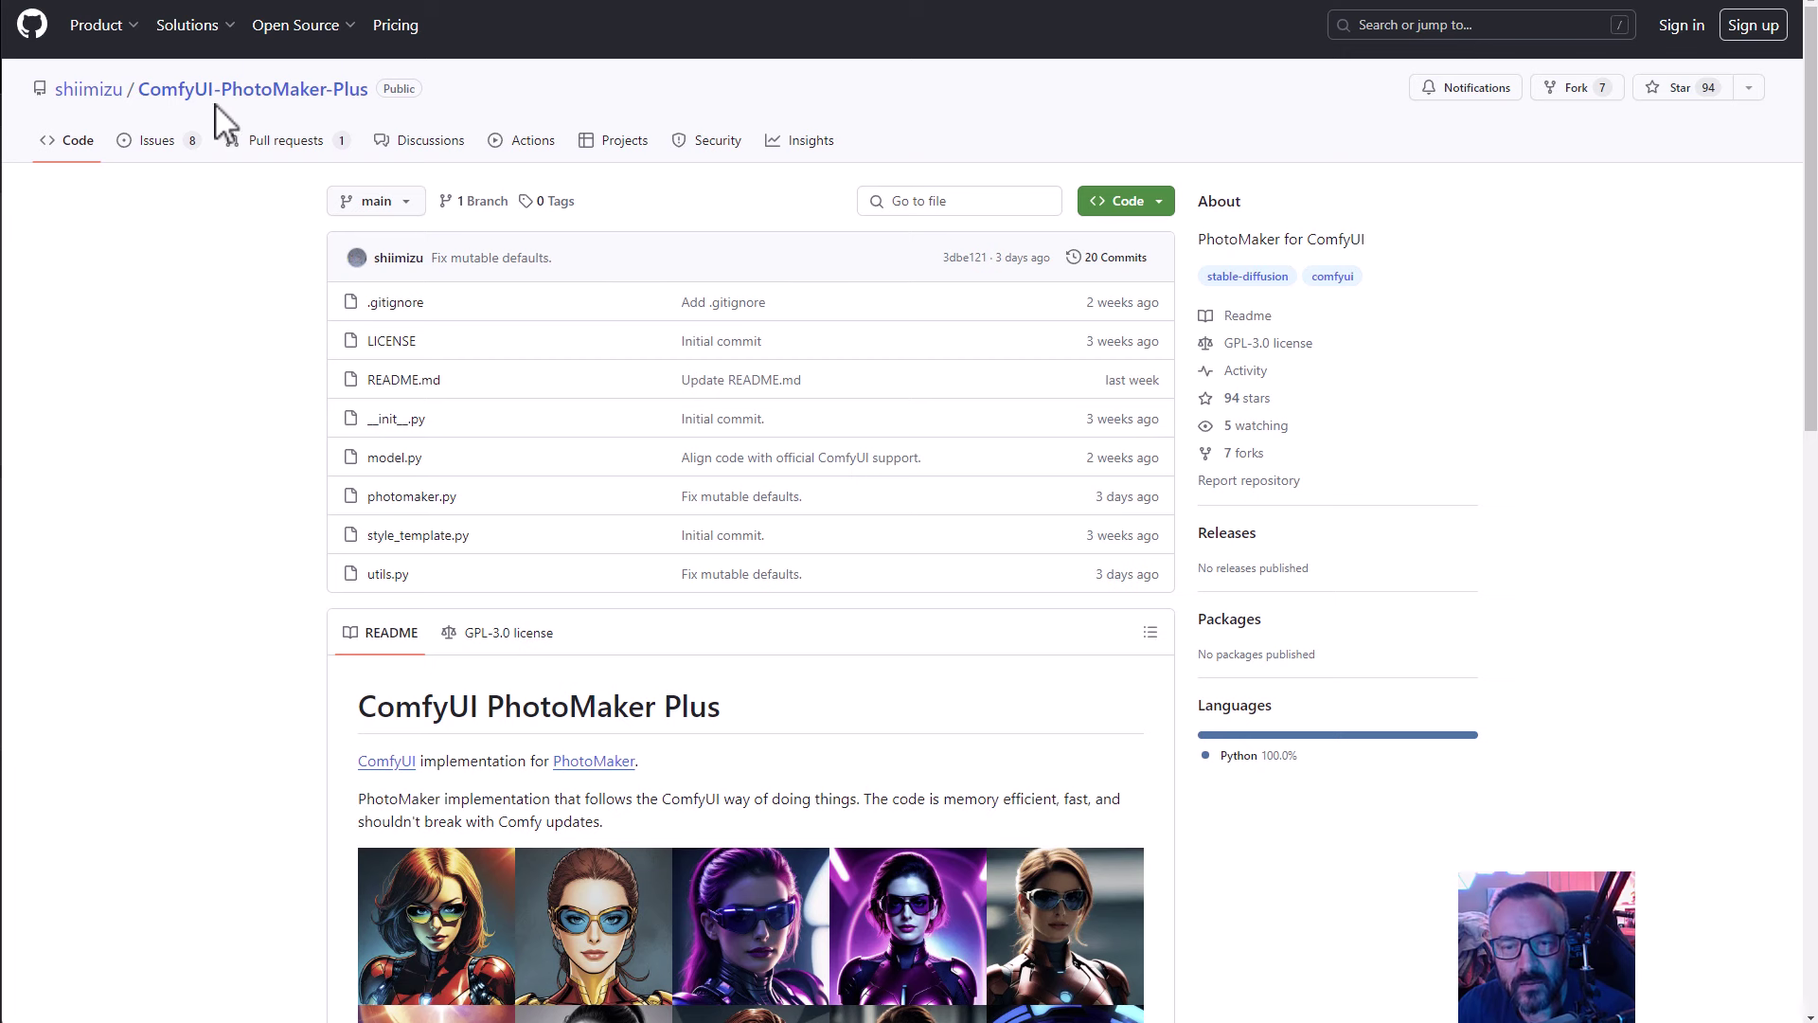
Review the PhotoMaker-Plus Installation section and its two git clone commands, then scroll through the README
scroll(266, 445, "down", 9)
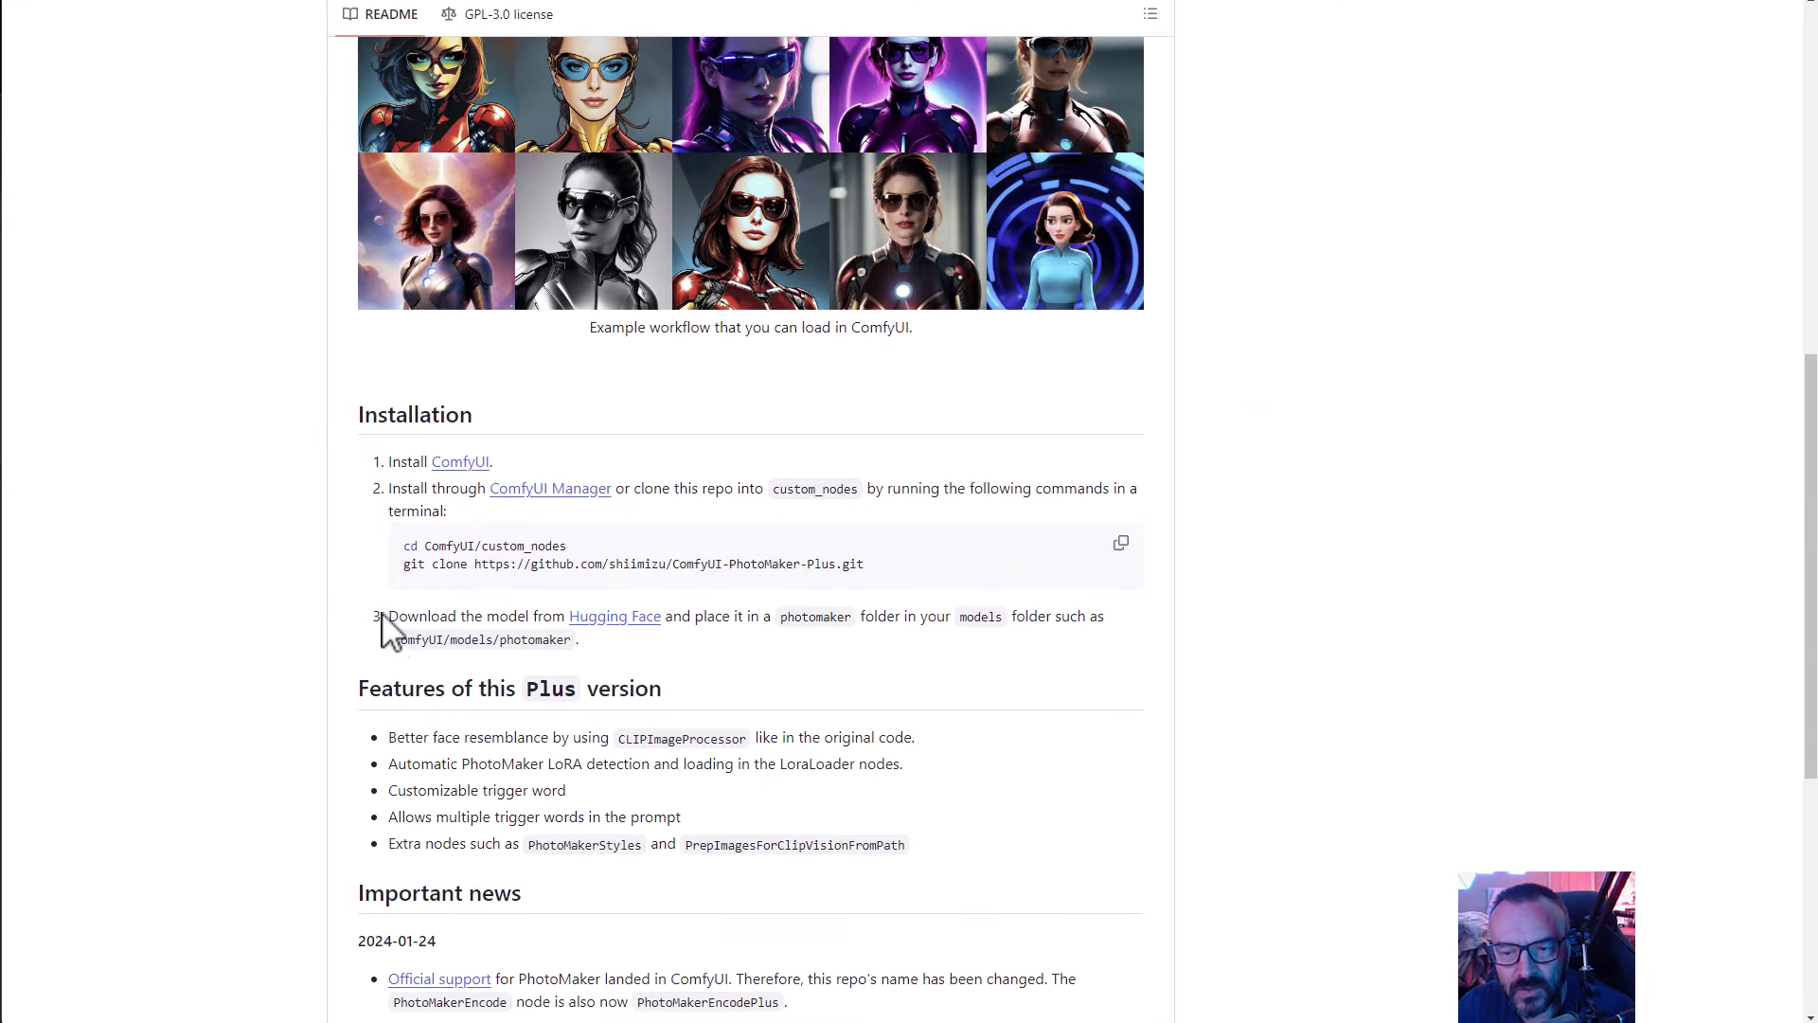
left_click_drag(937, 587, 379, 551)
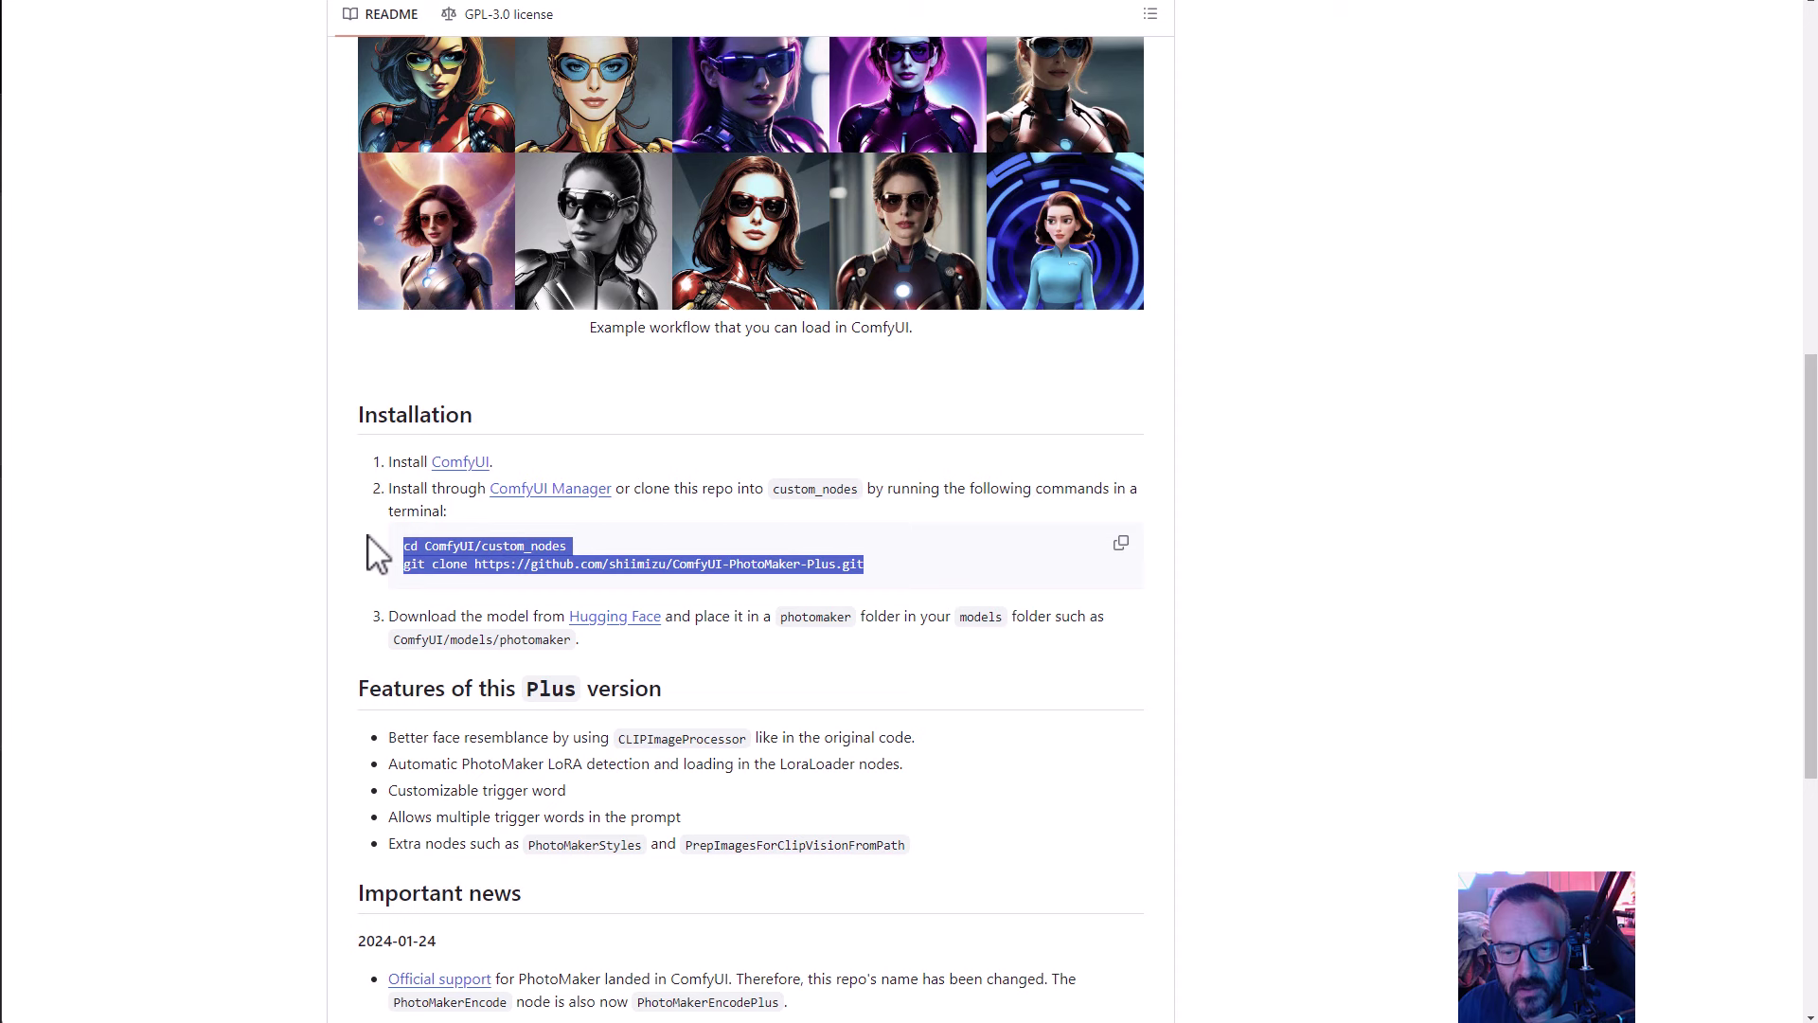
left_click(163, 423)
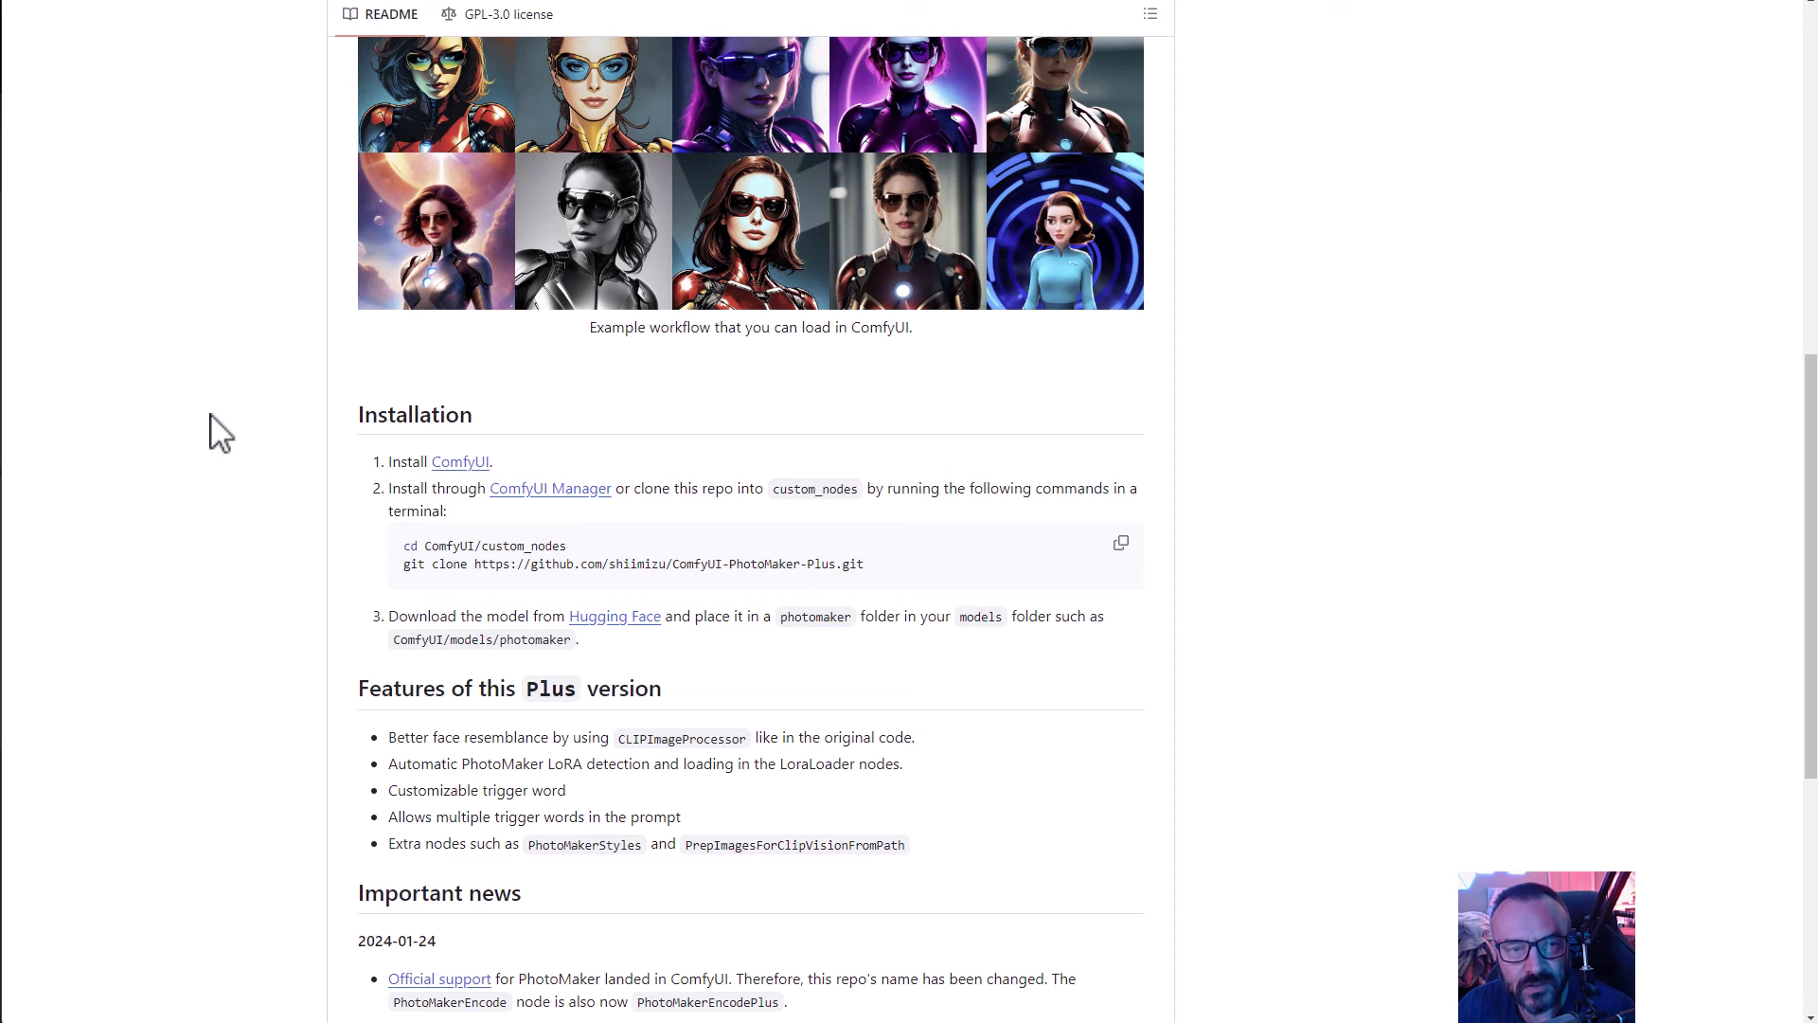
scroll(350, 502, "down", 1)
scroll(313, 464, "down", 1)
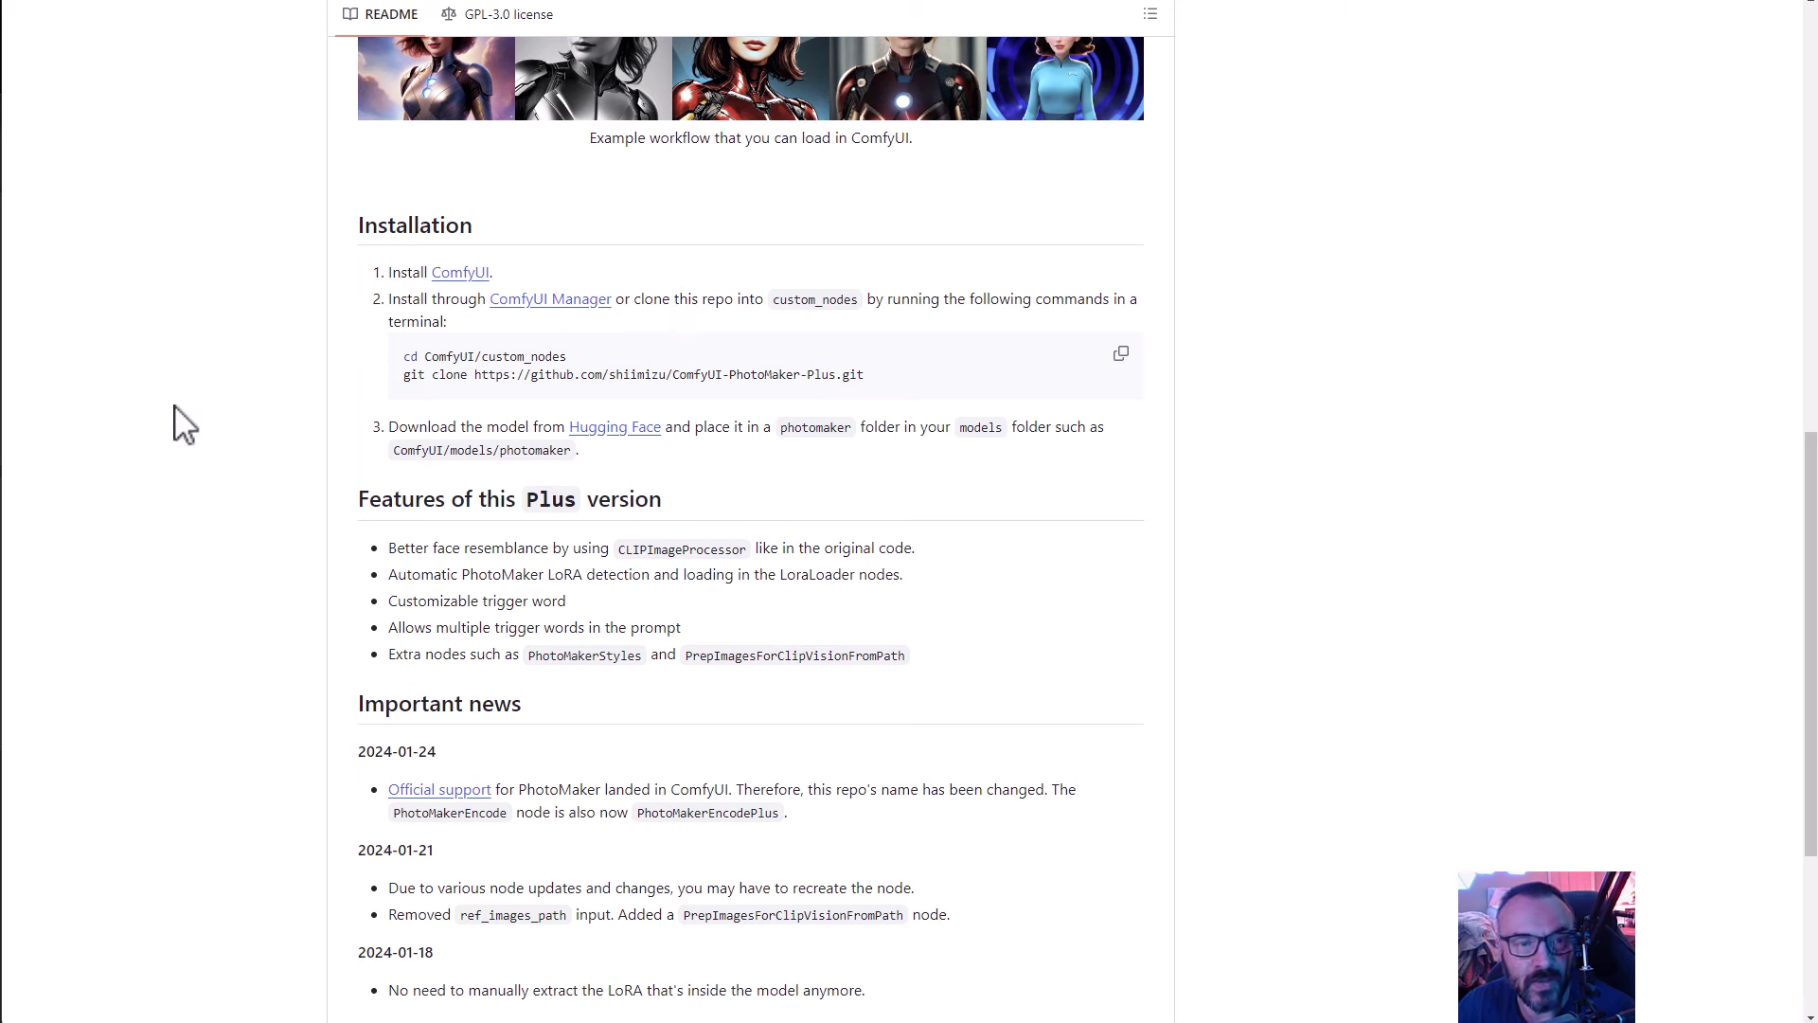
scroll(174, 417, "down", 3)
scroll(222, 409, "down", 1)
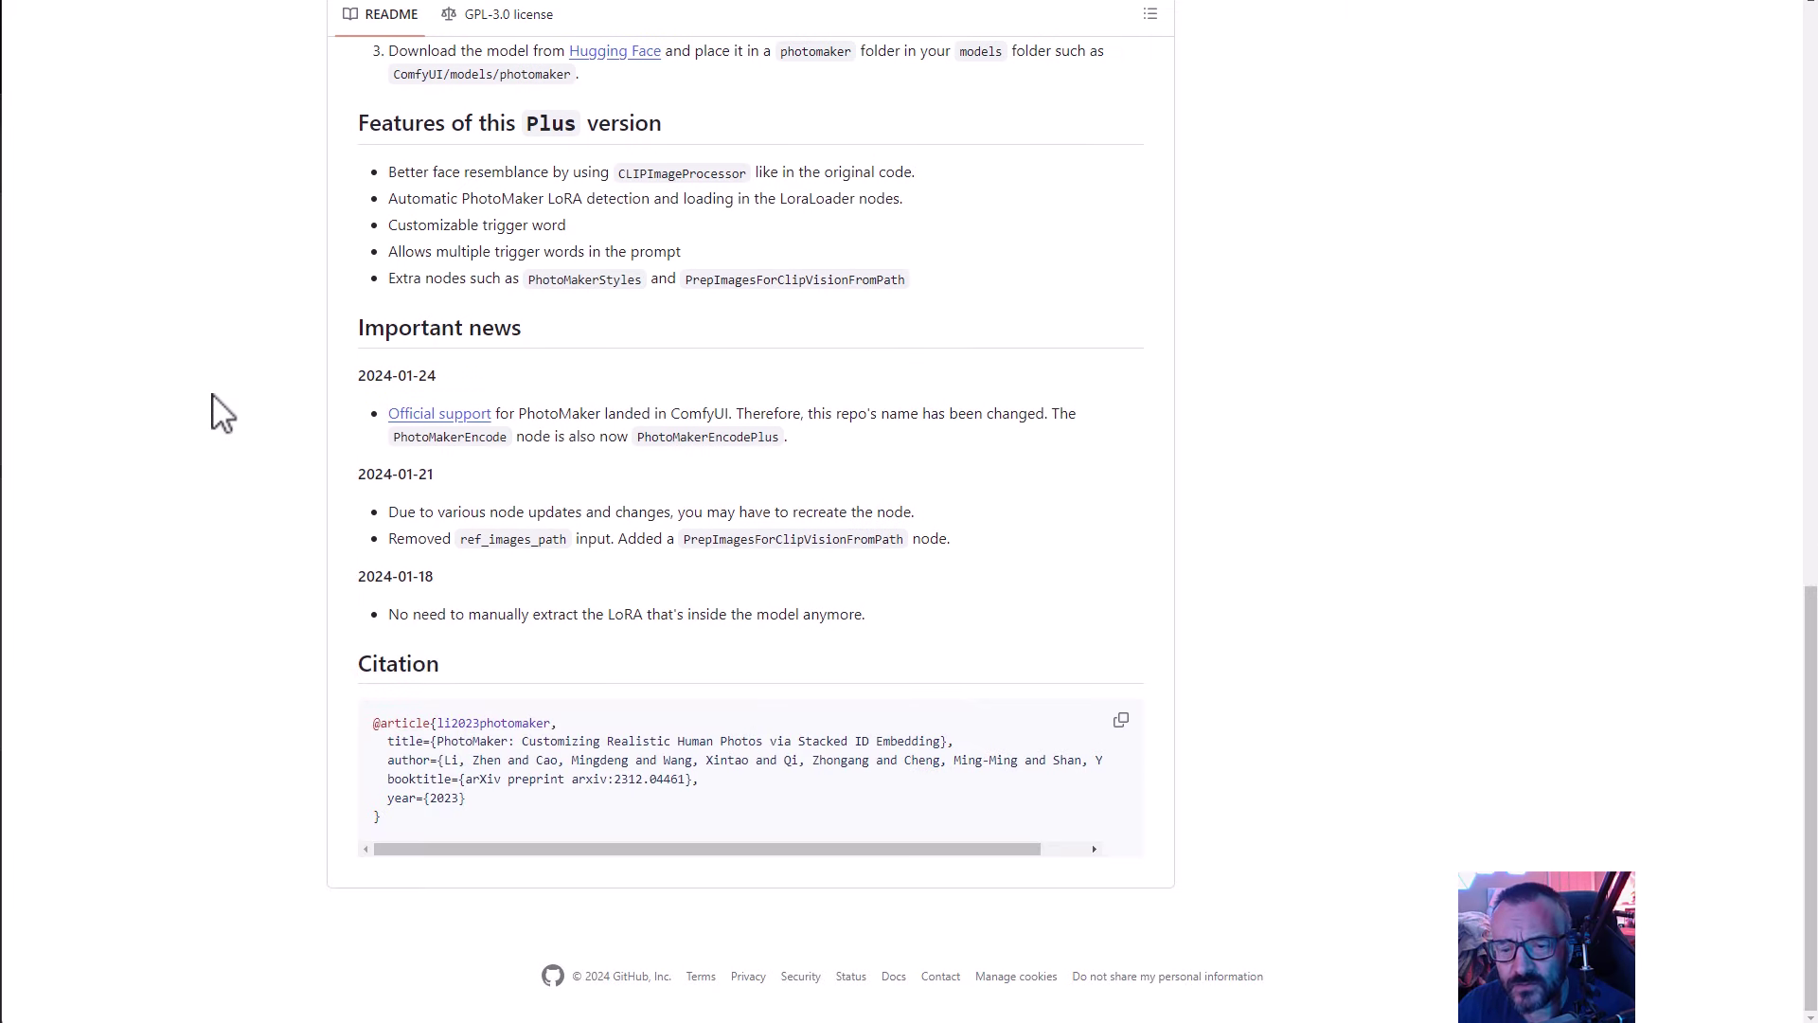
scroll(223, 407, "up", 2)
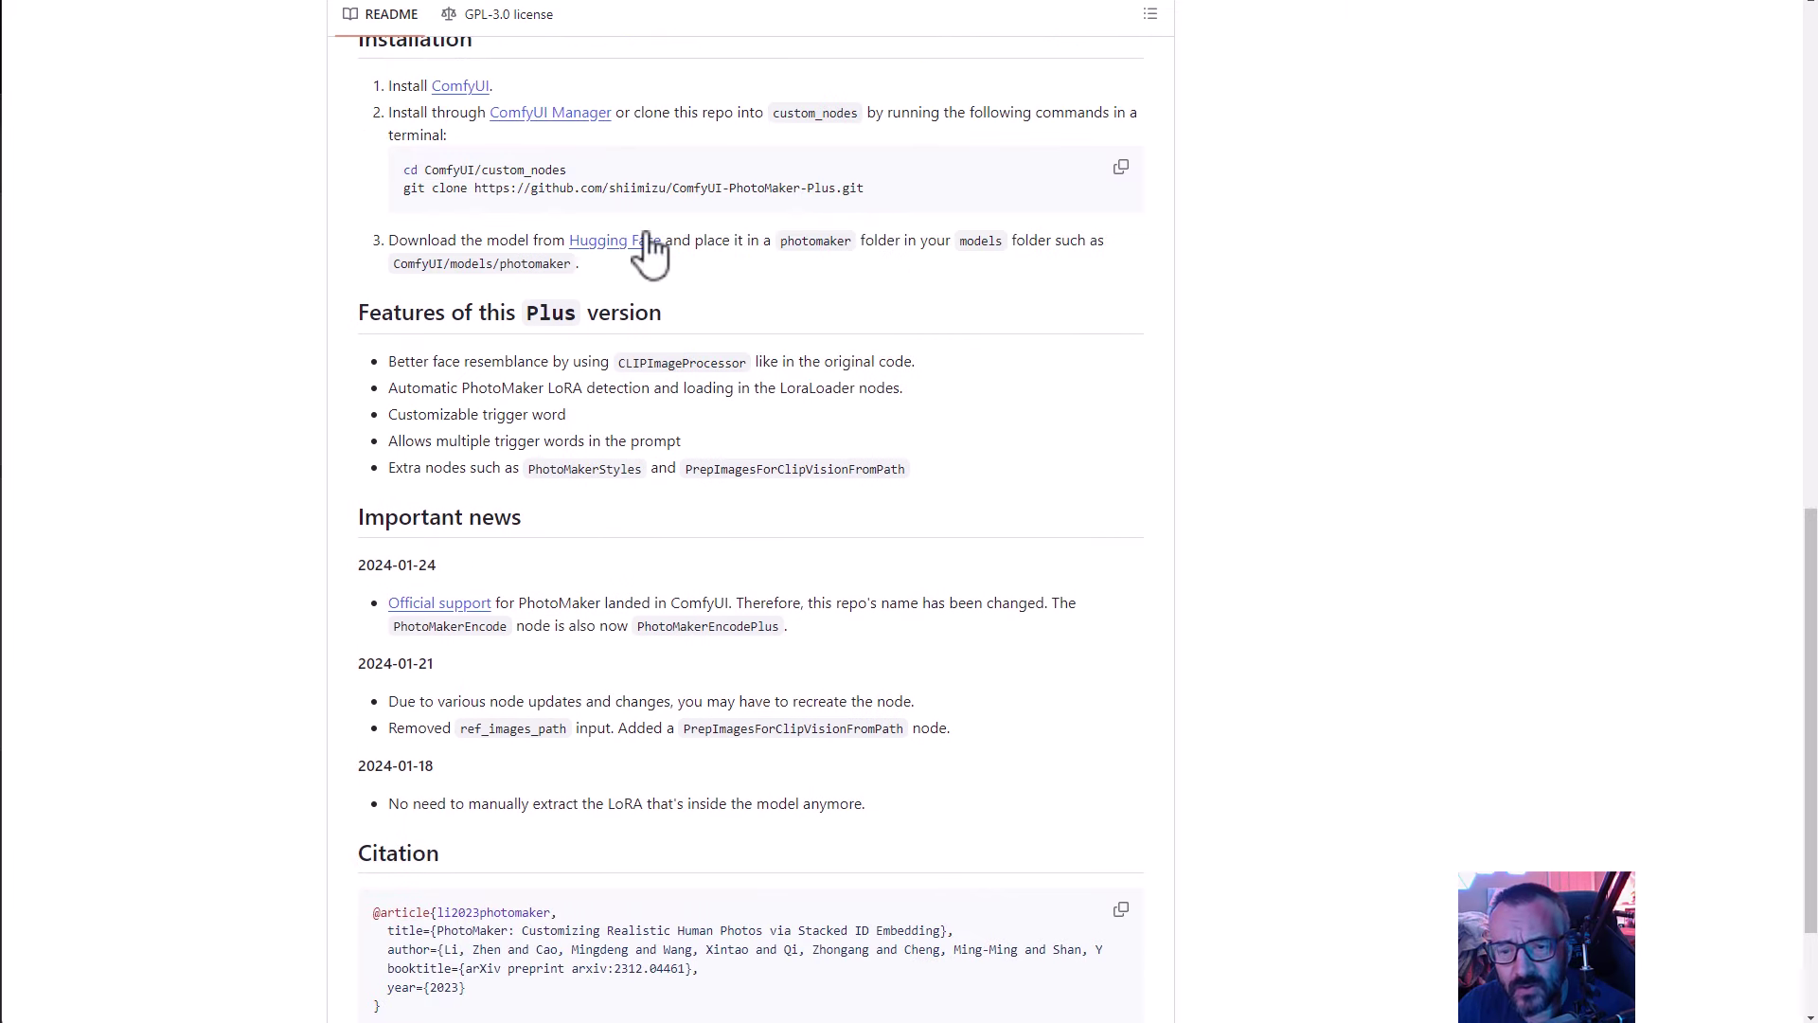
scroll(251, 302, "up", 1)
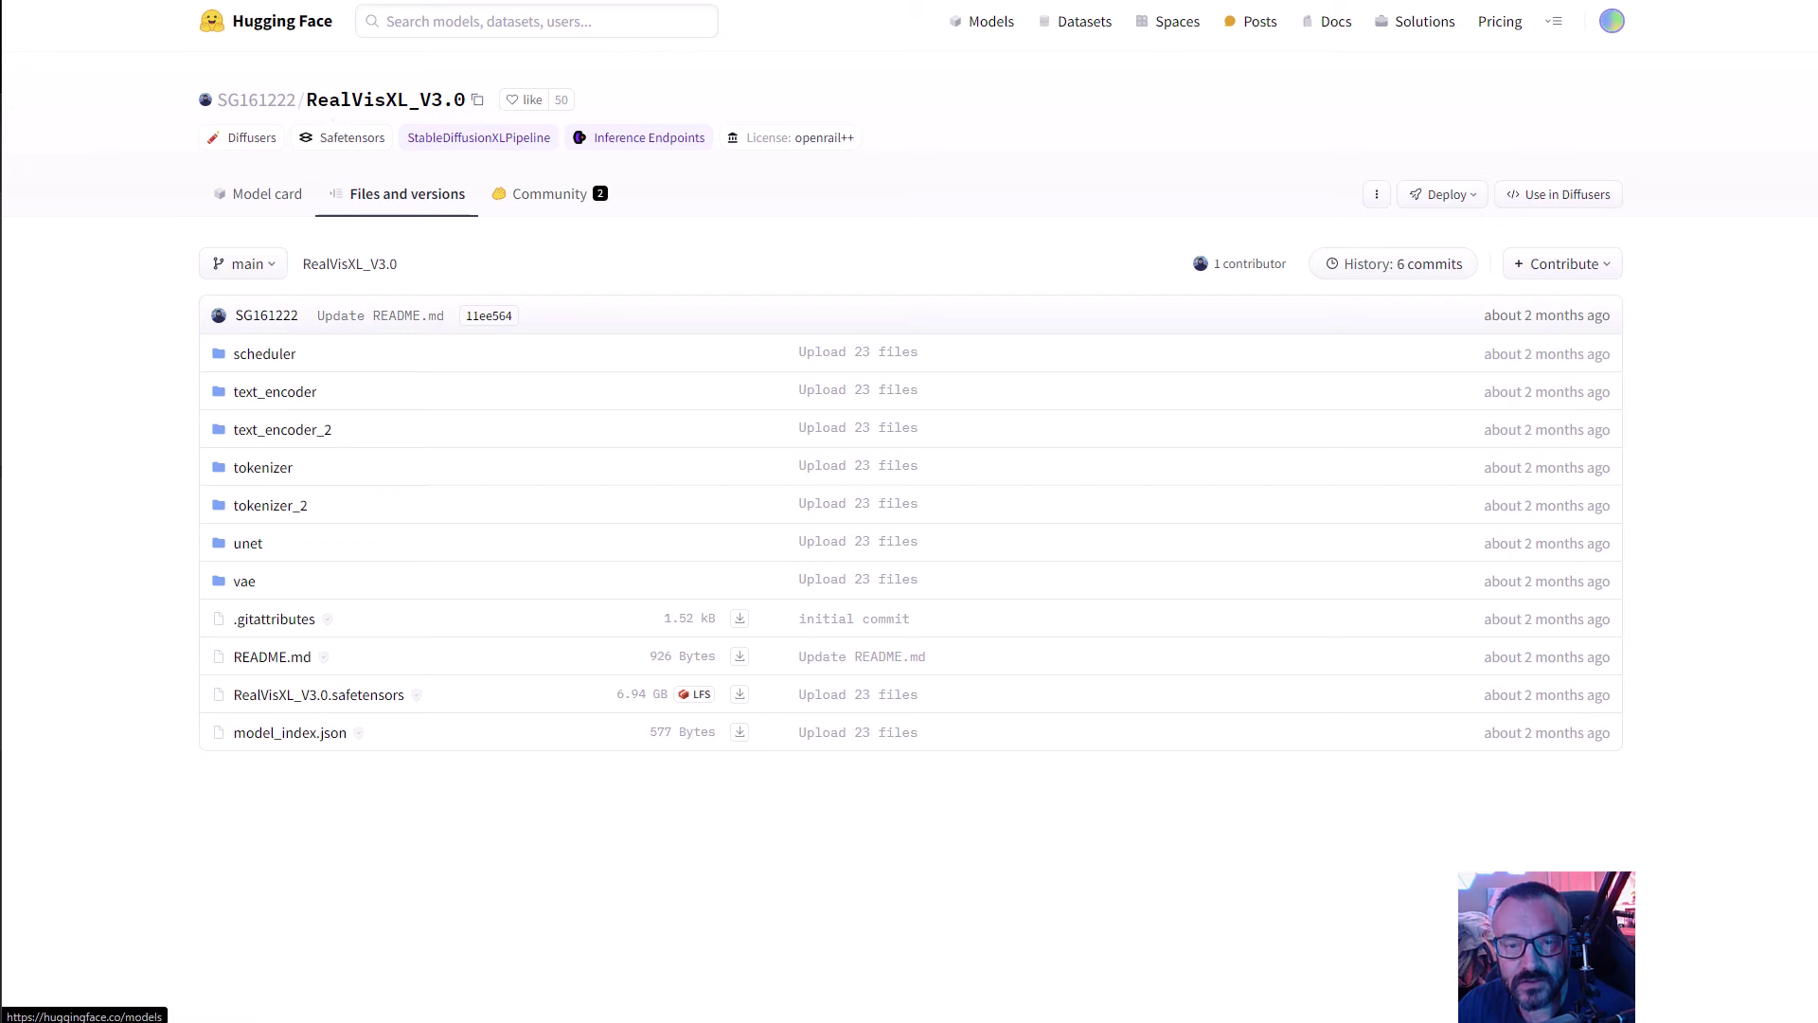
Switch windows and check photomaker-v1.bin in the TencentARC/PhotoMaker files list
key("alt+Tab")
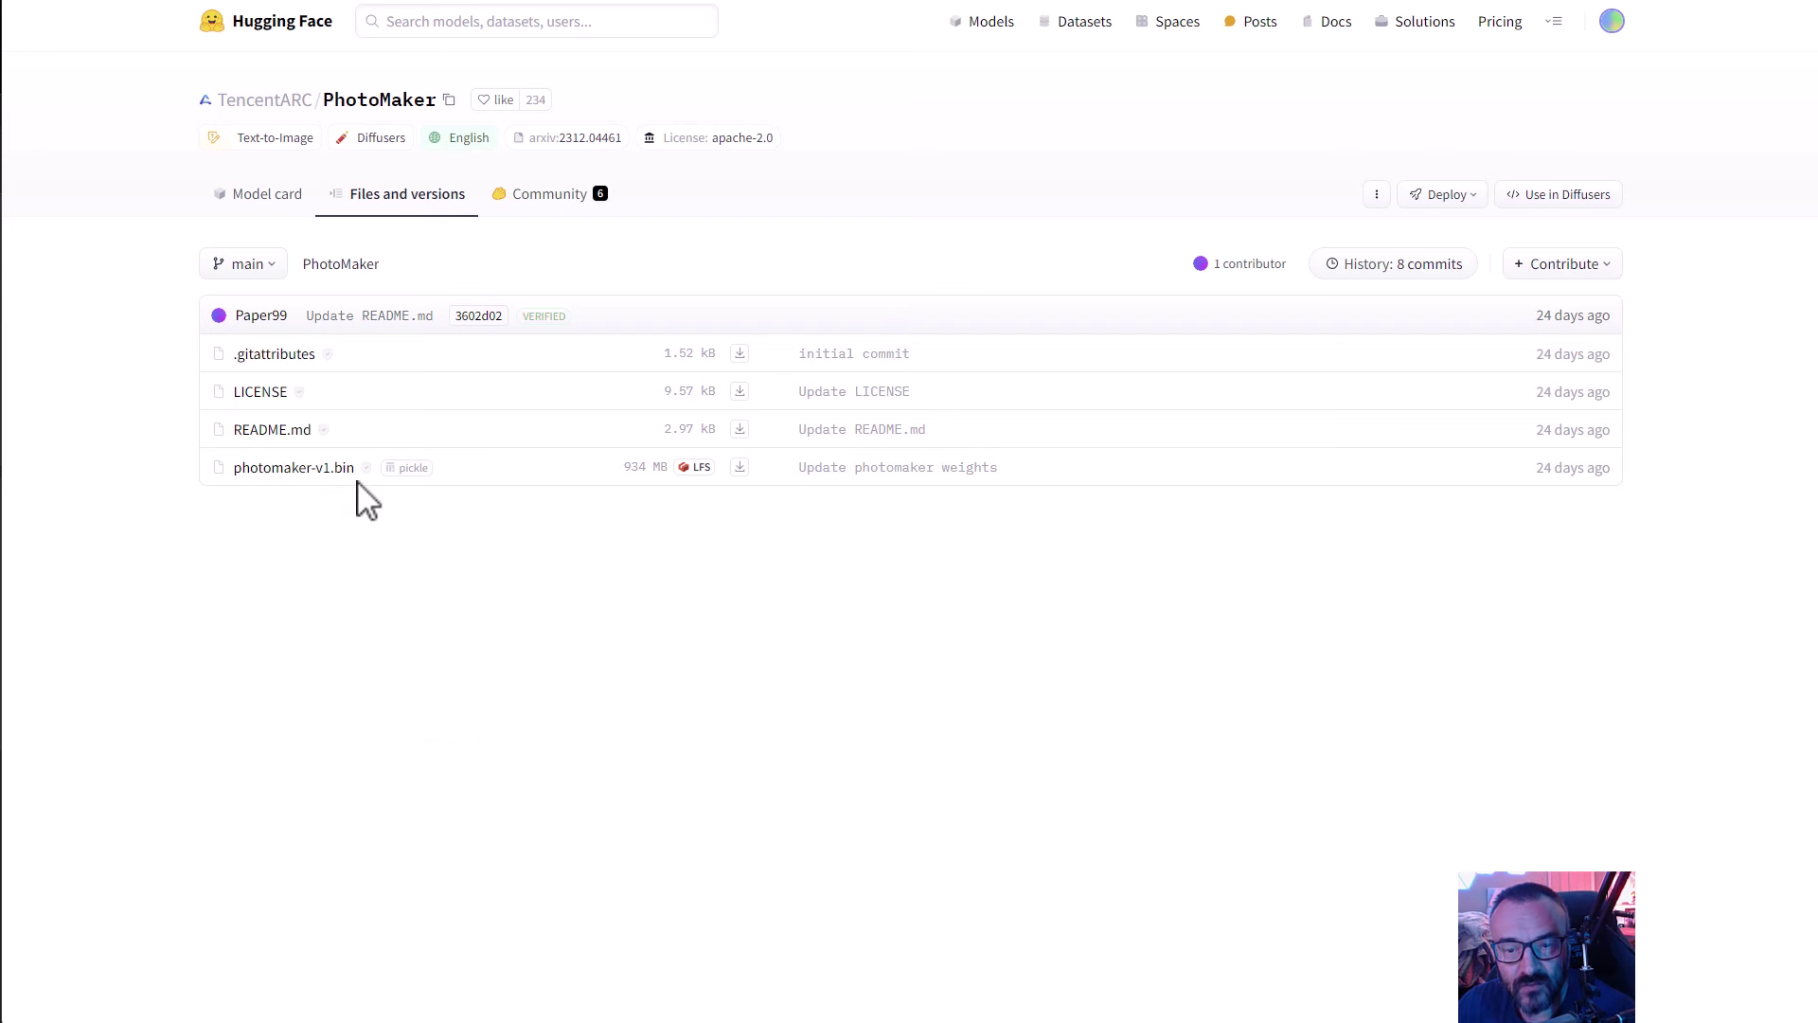
mouse_move(375, 473)
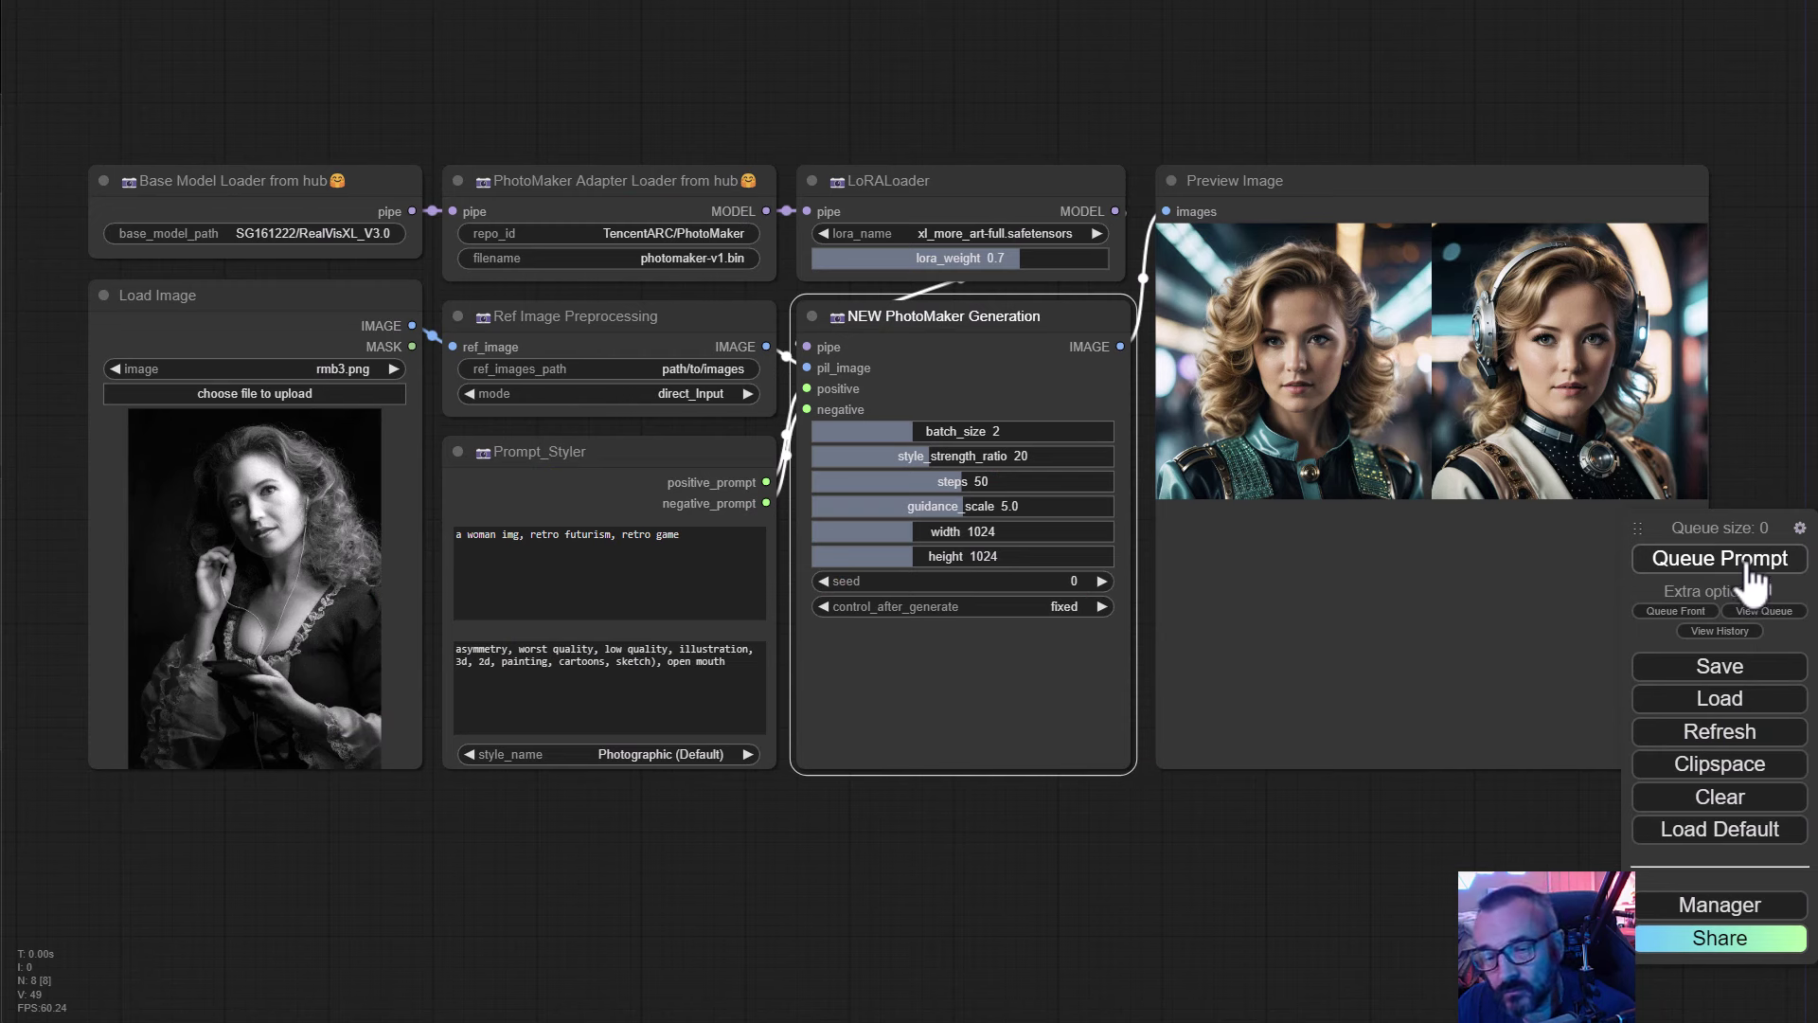
Queue the PhotoMaker workflow, reload the ComfyUI page, and pan the node graph up and left
left_click(1751, 566)
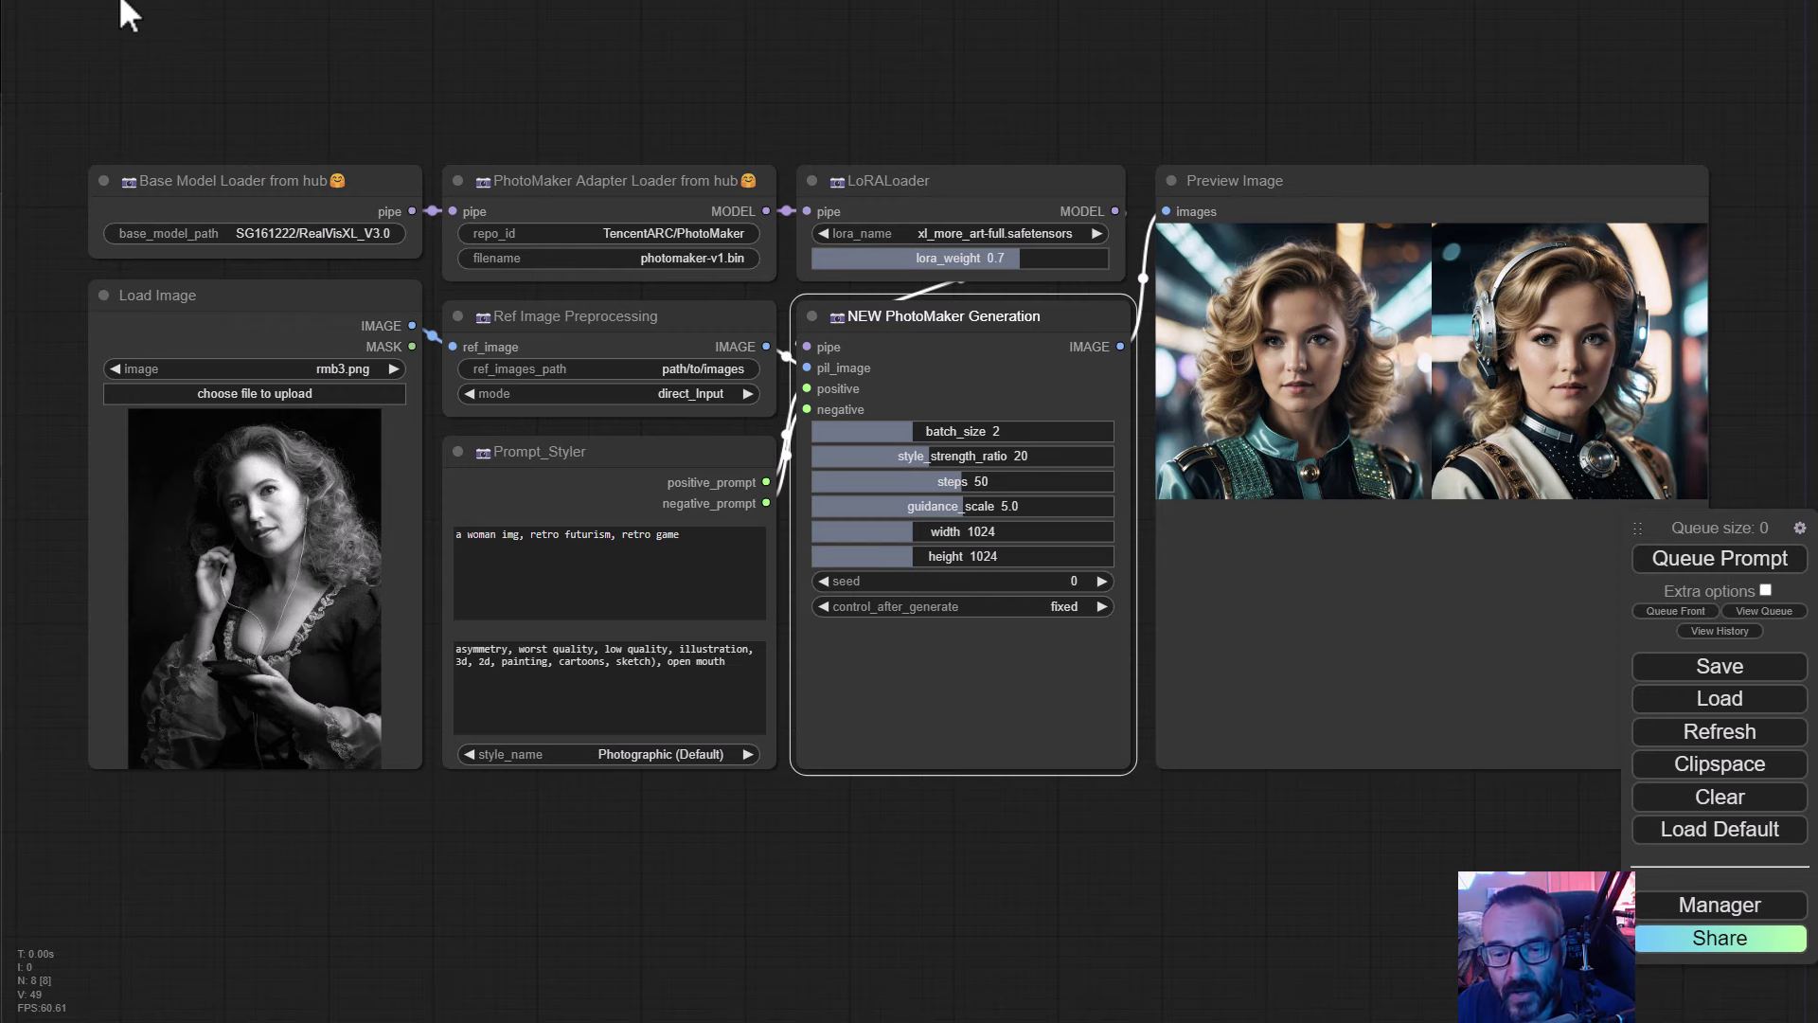
key("F5")
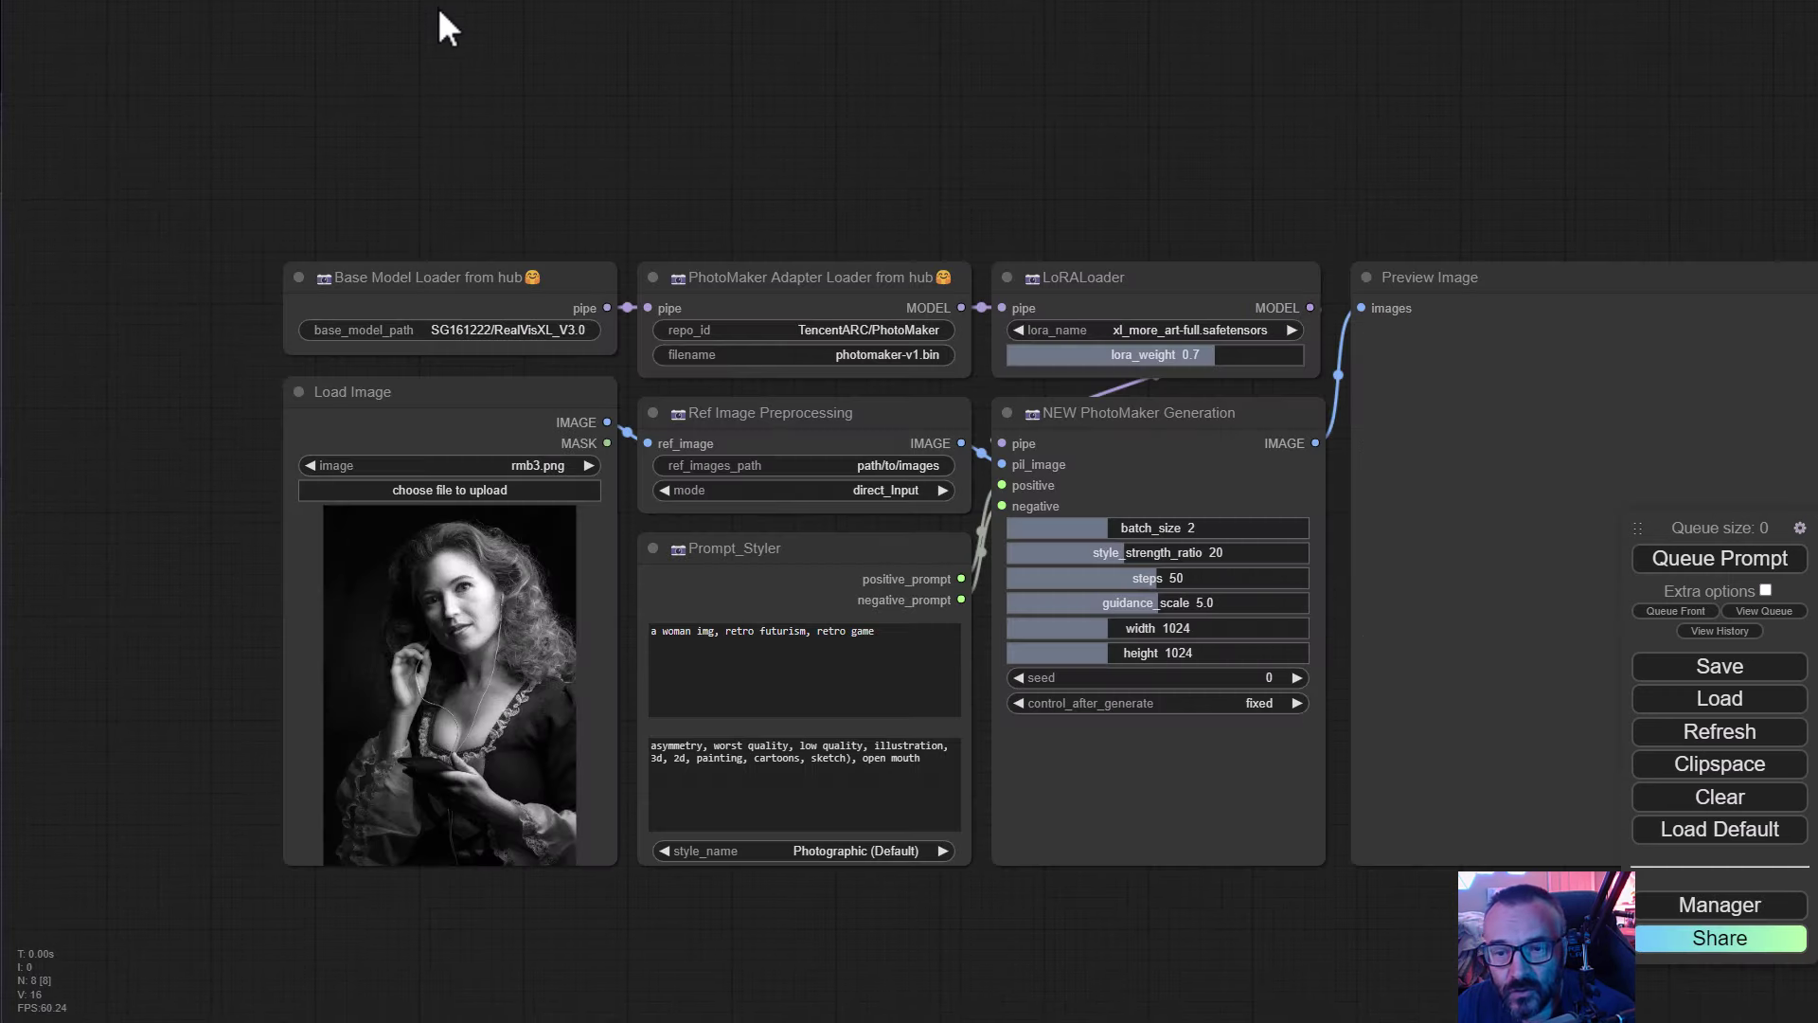
left_click_drag(1484, 77, 1278, 0)
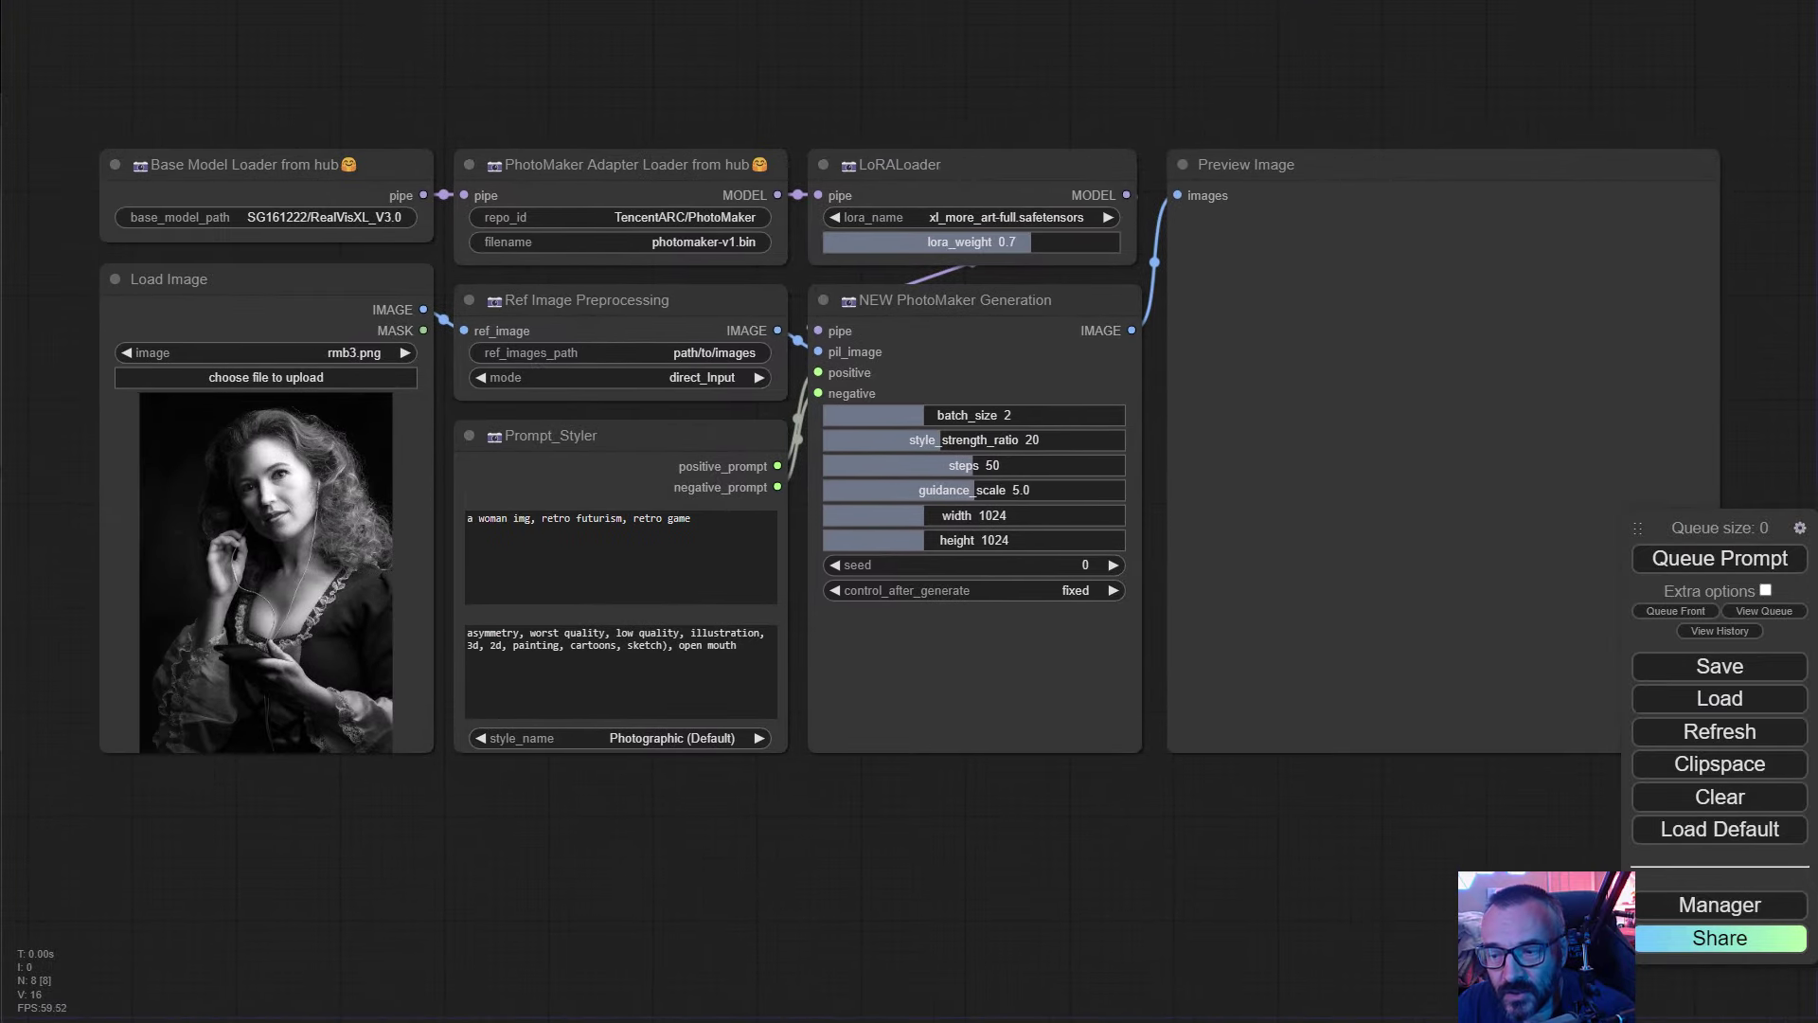
left_click_drag(512, 521, 525, 528)
right_click(525, 529)
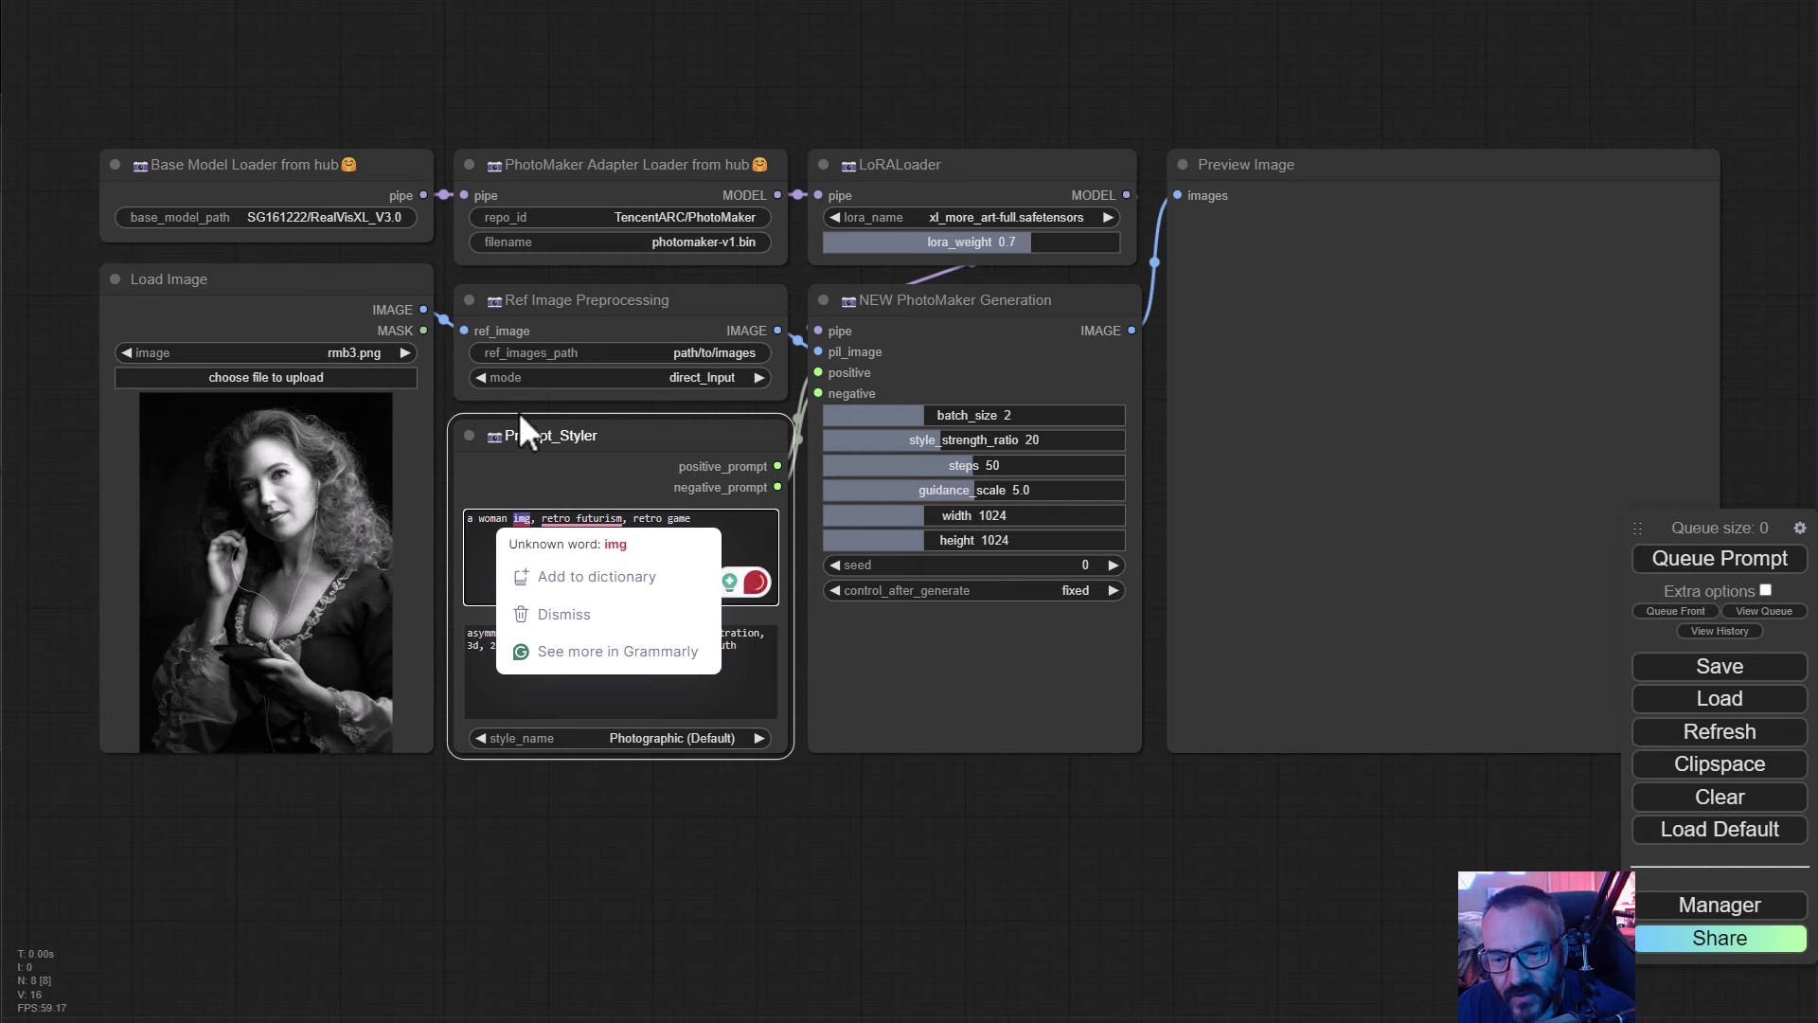
left_click(641, 470)
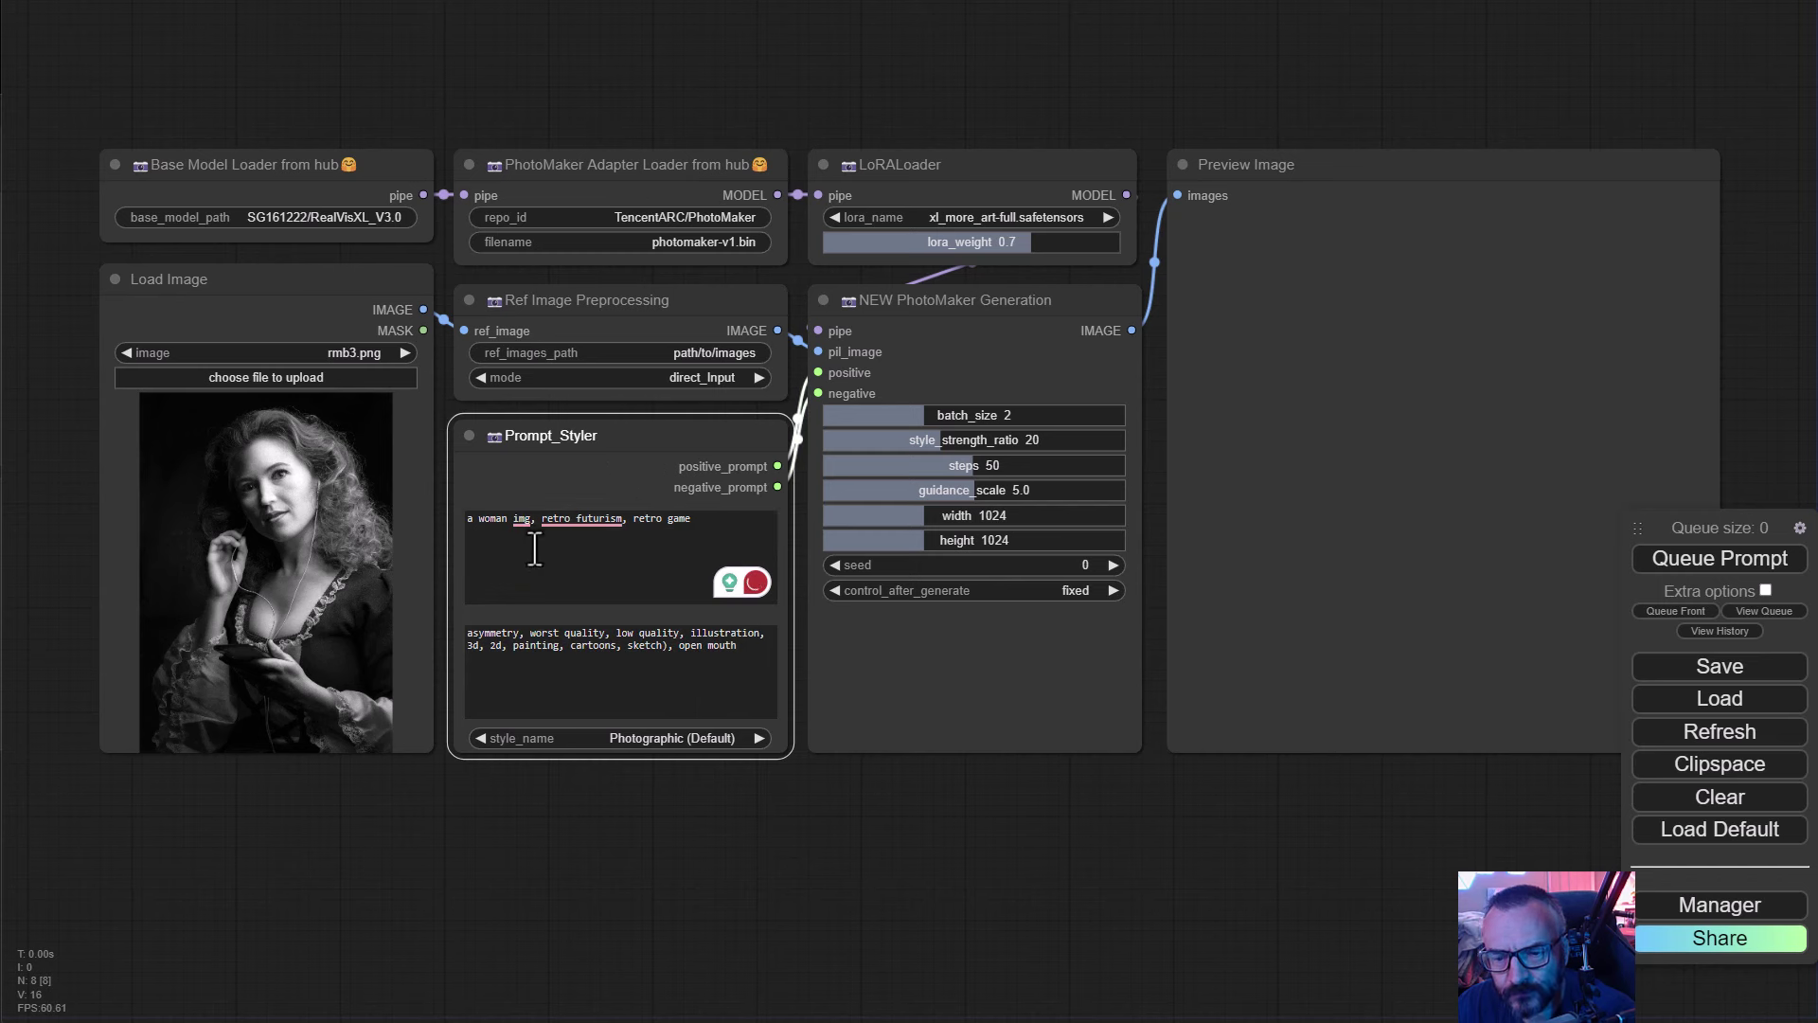
right_click(521, 519)
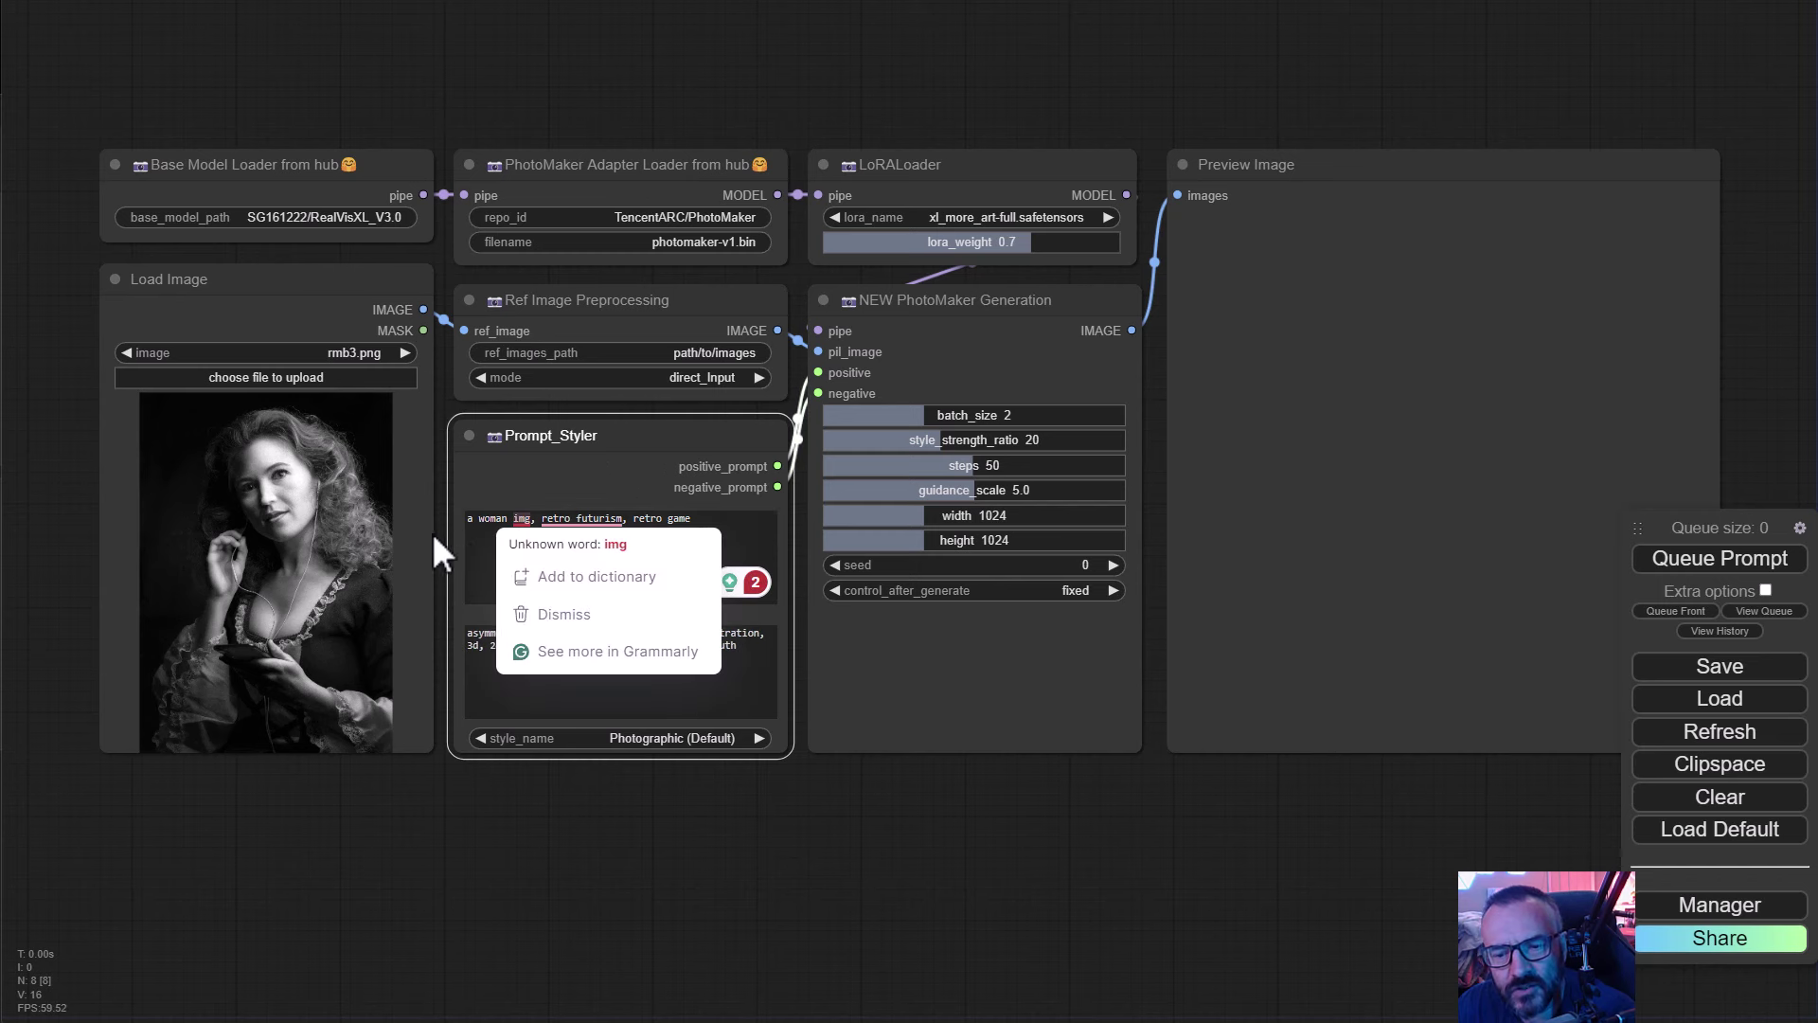
left_click(458, 527)
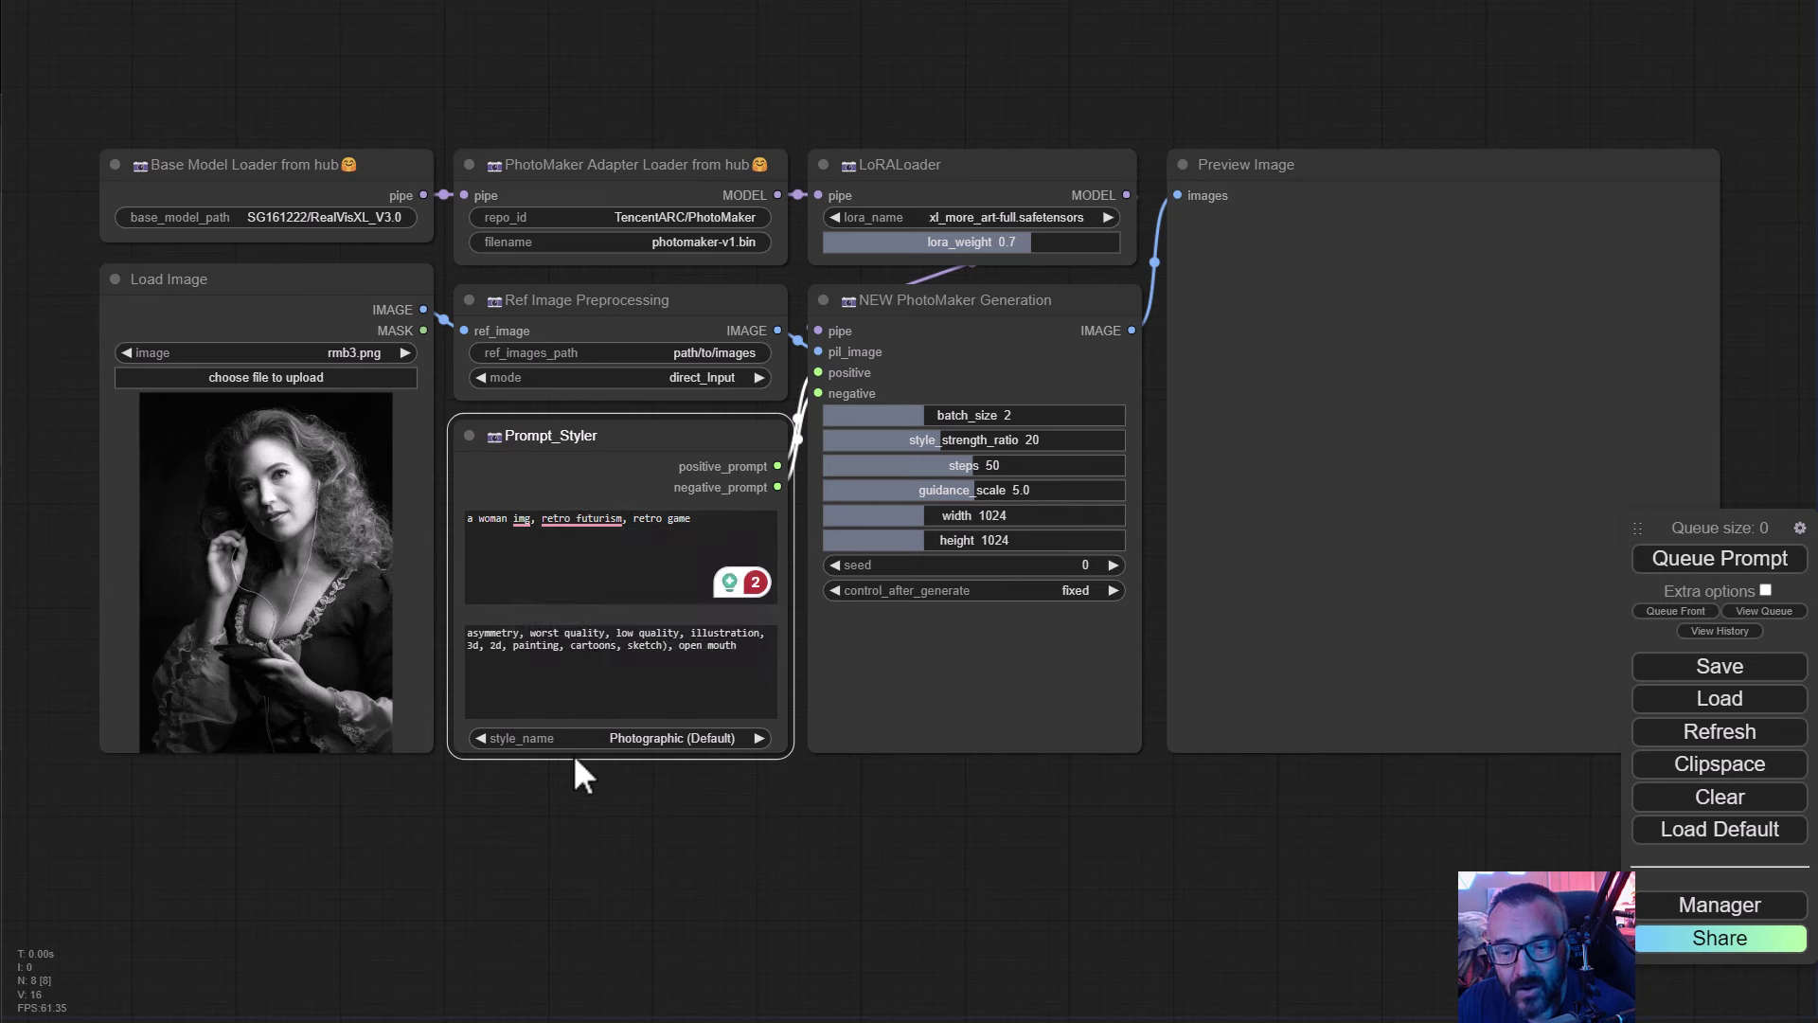
left_click(639, 736)
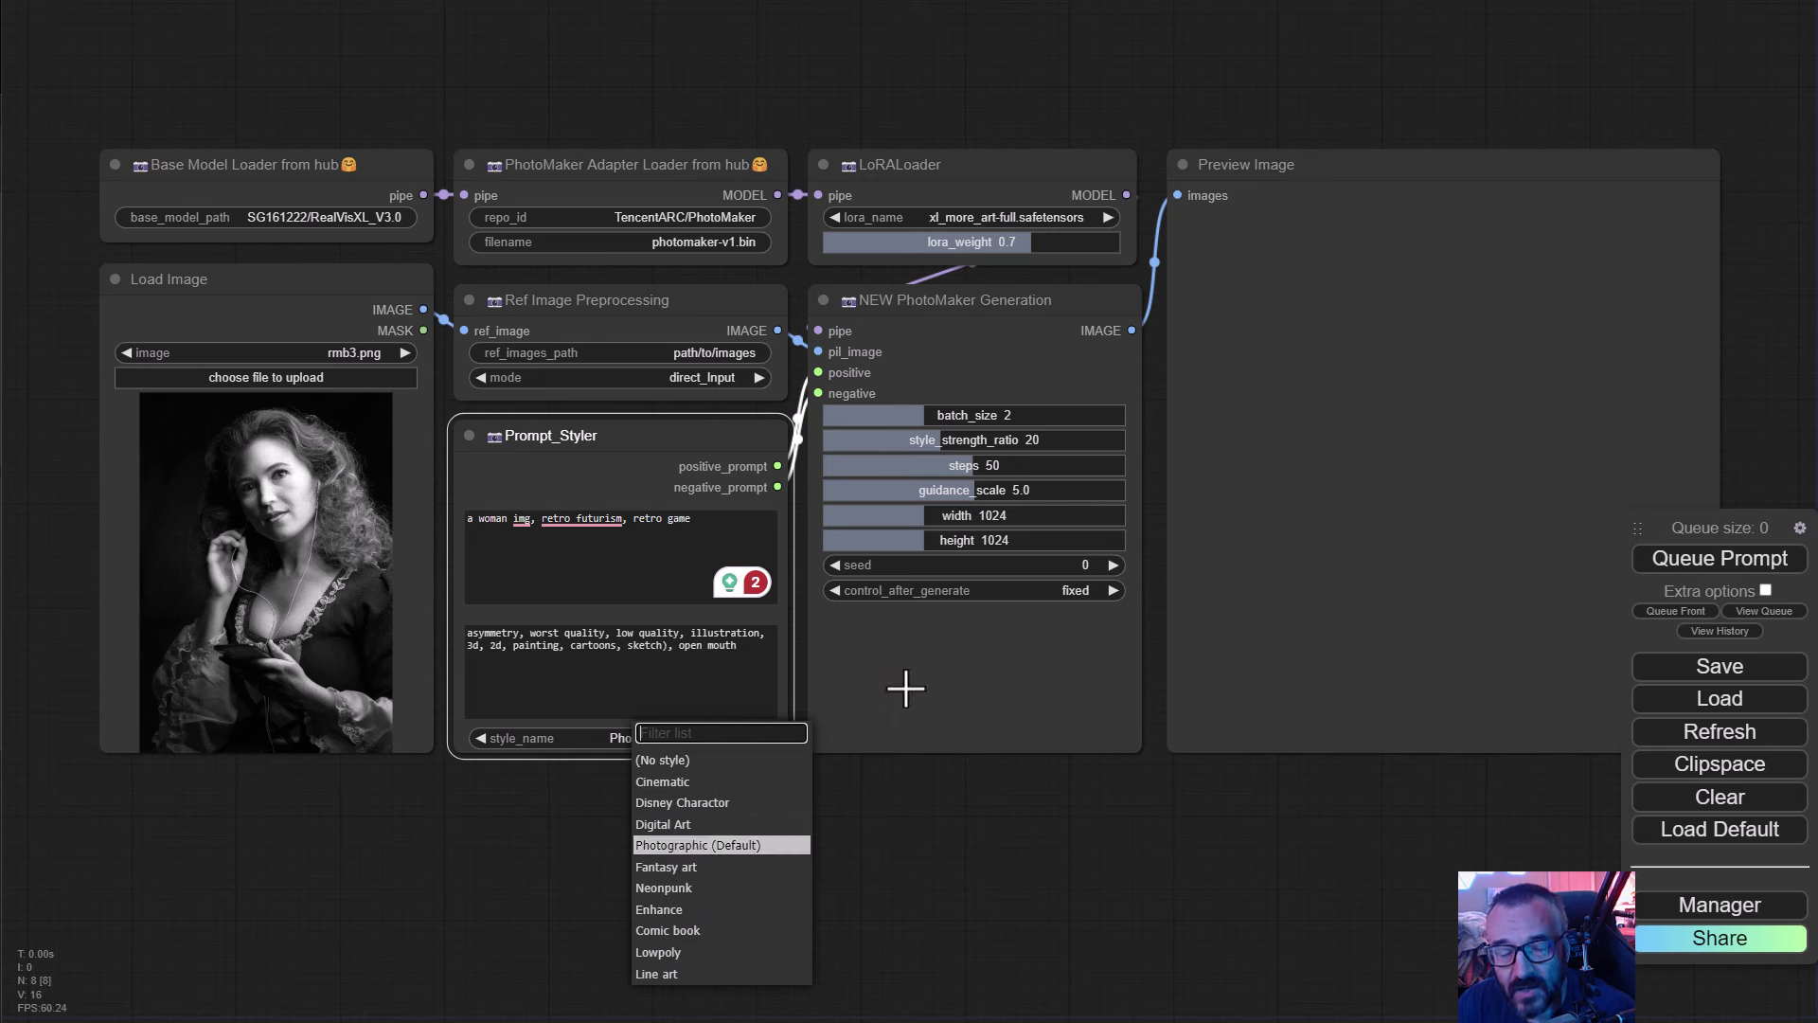
left_click(880, 673)
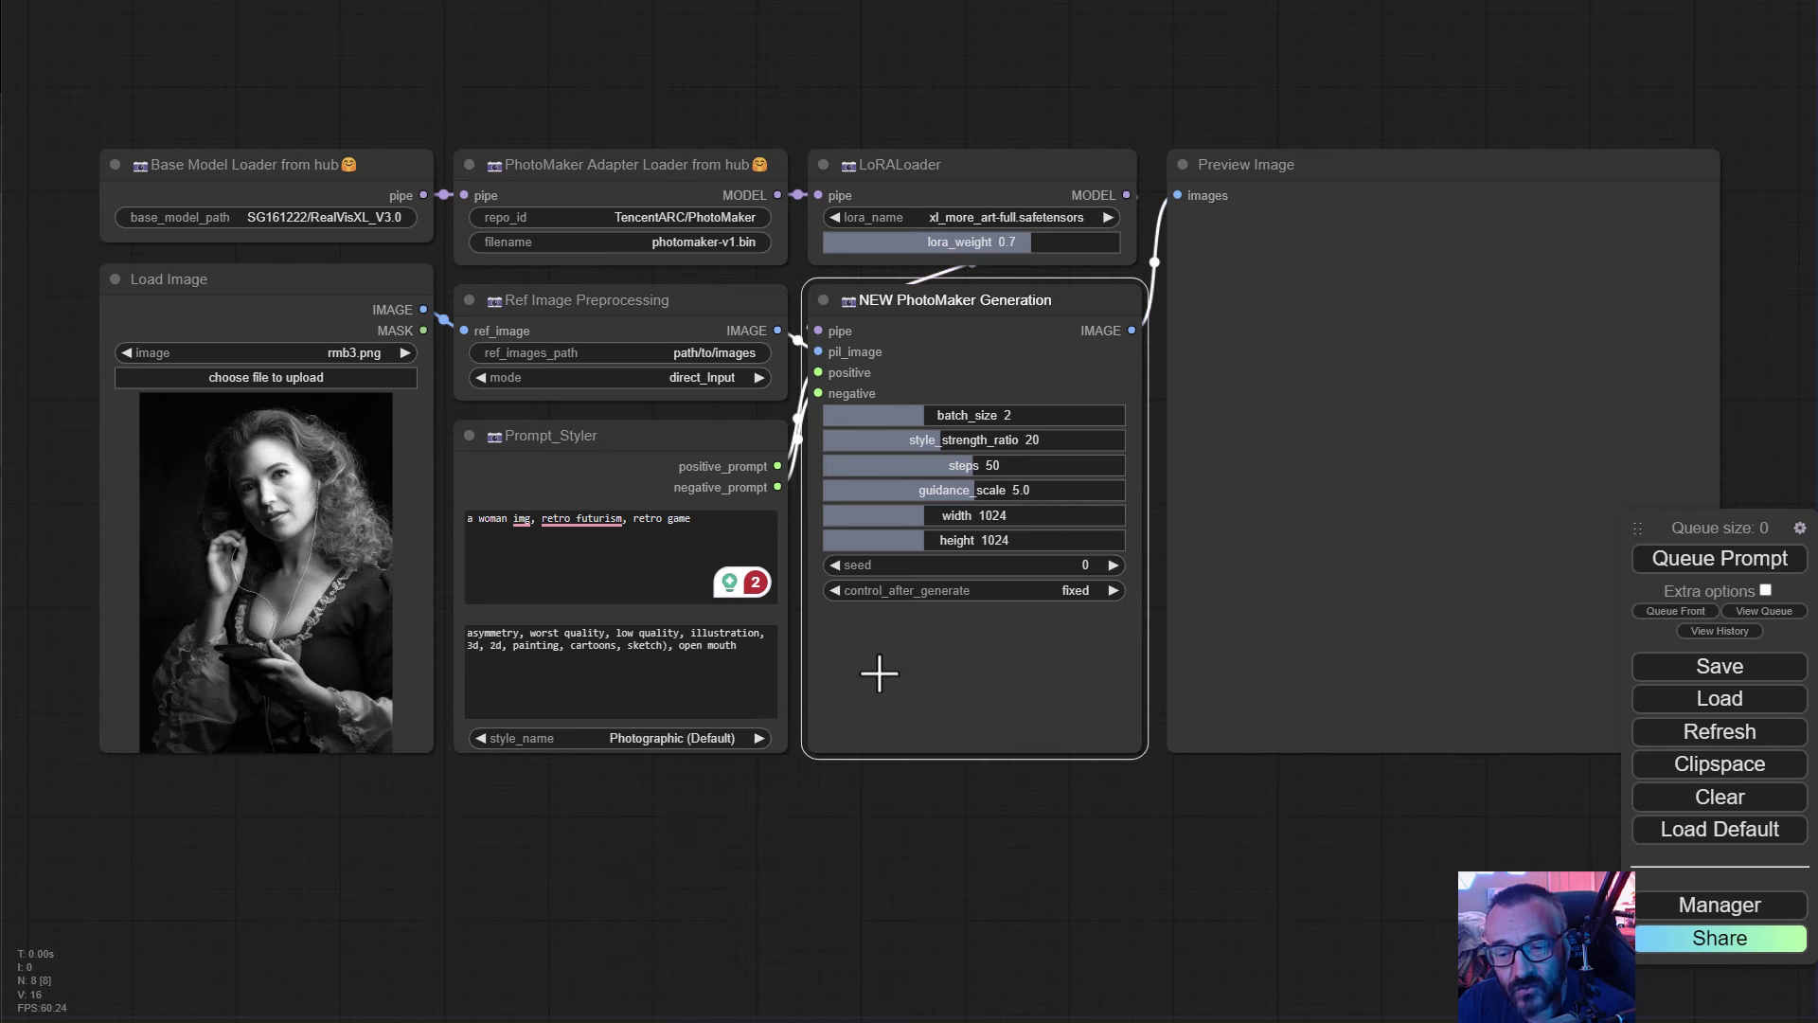